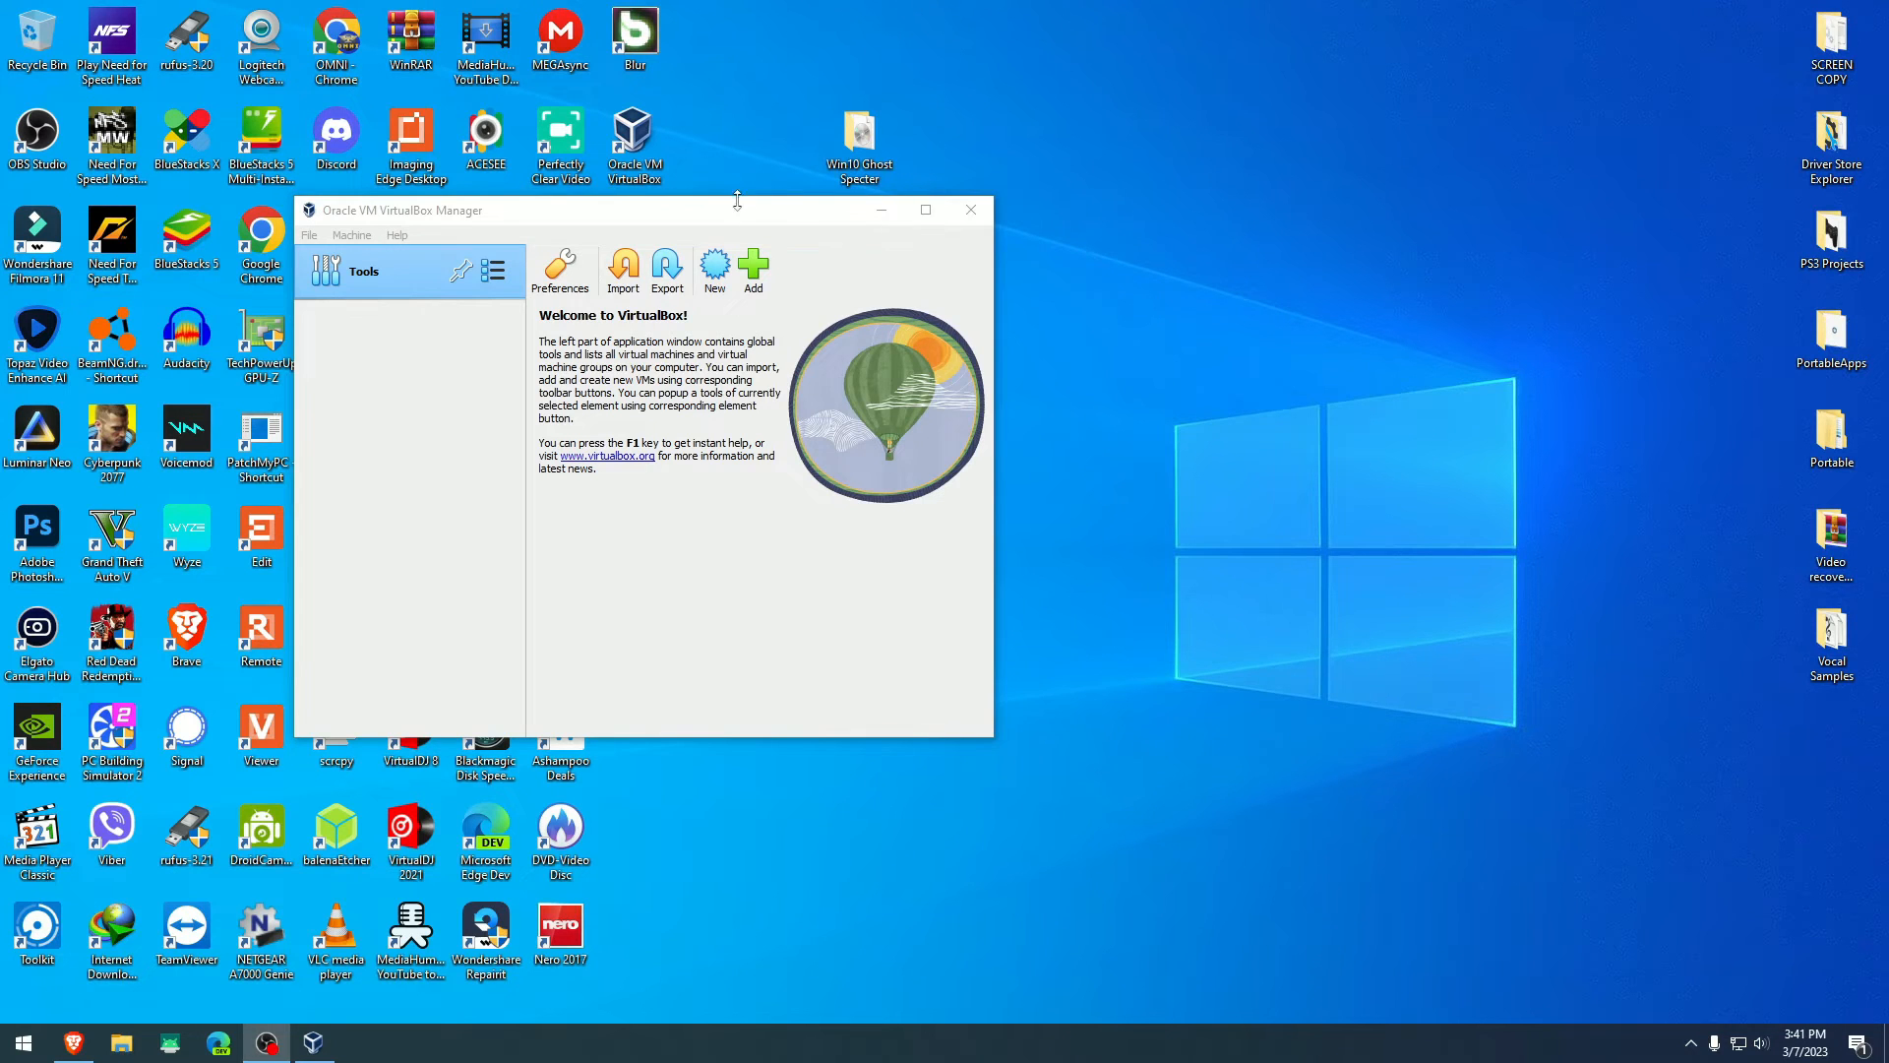
# - Reposition the VirtualBox Manager window up and to the right on the desktop
pyautogui.moveTo(746, 222)
pyautogui.mouseDown()
pyautogui.moveTo(997, 330)
pyautogui.moveTo(1045, 240)
pyautogui.mouseUp()
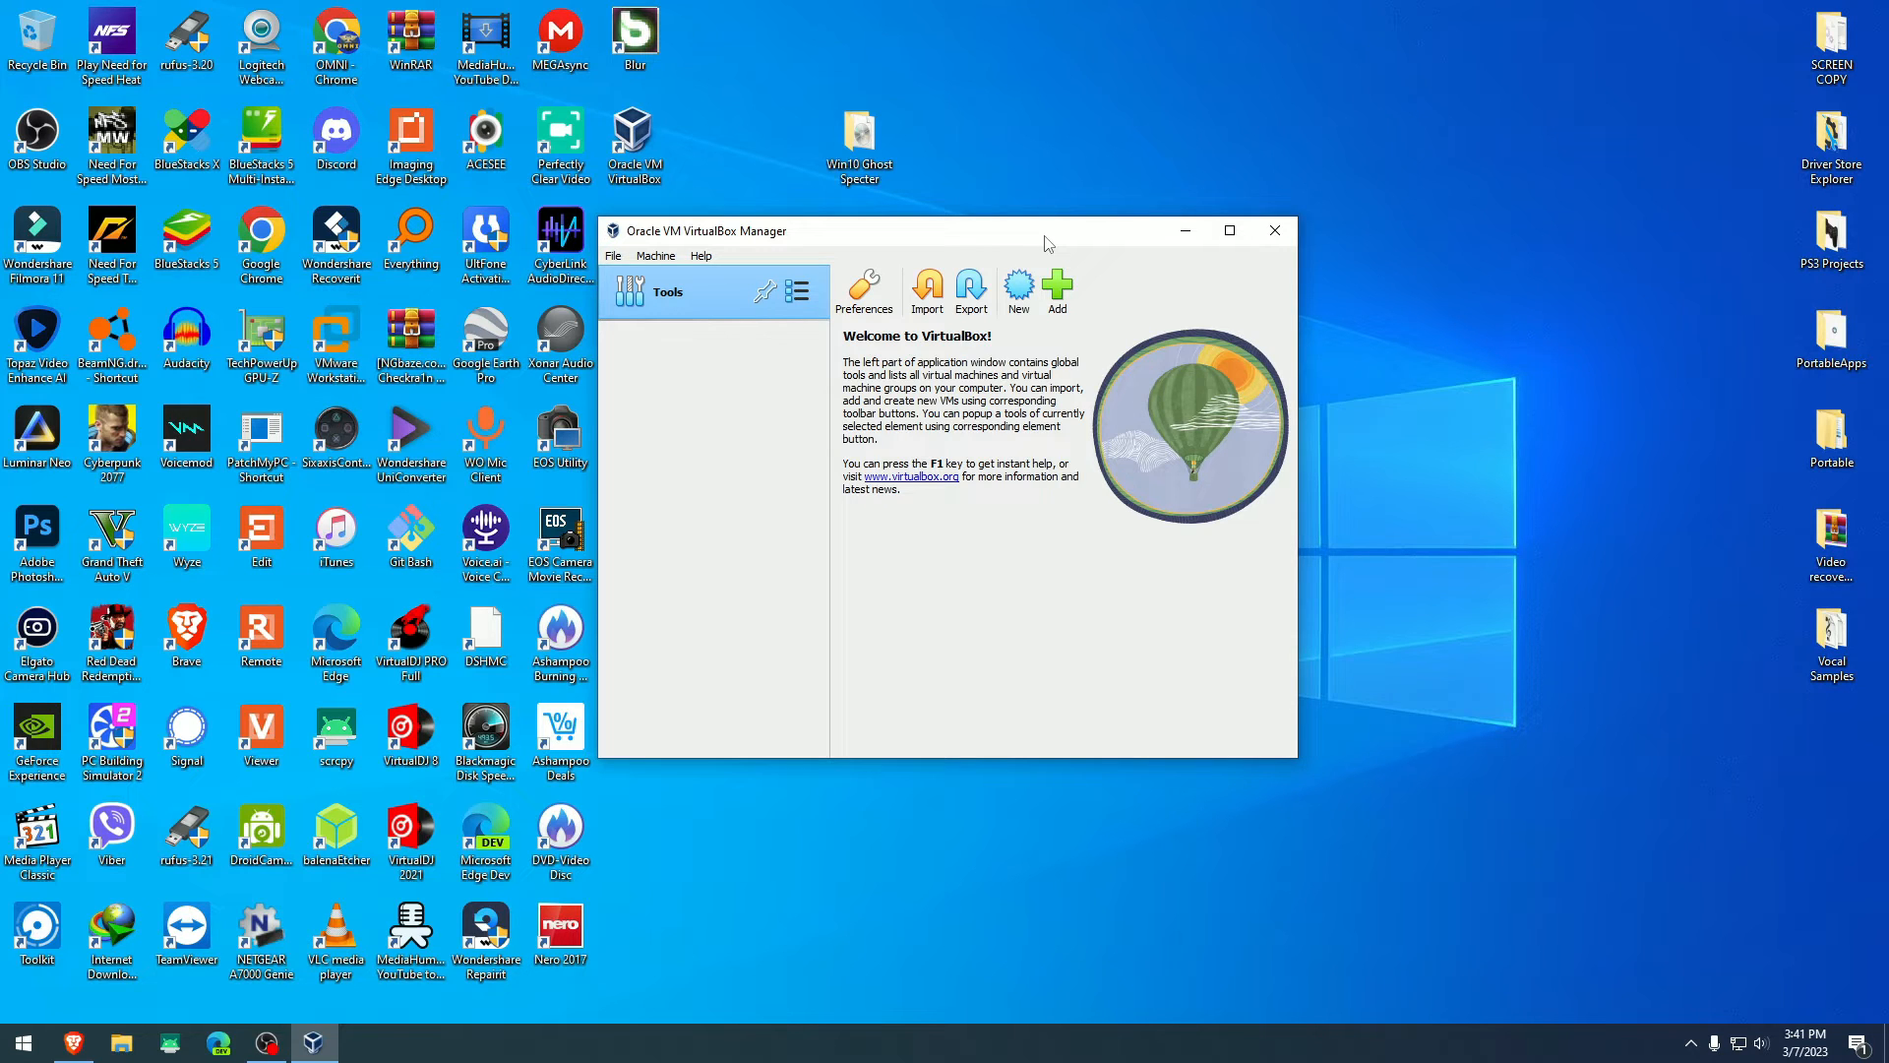
pyautogui.moveTo(1047, 241); pyautogui.dragTo(1057, 230)
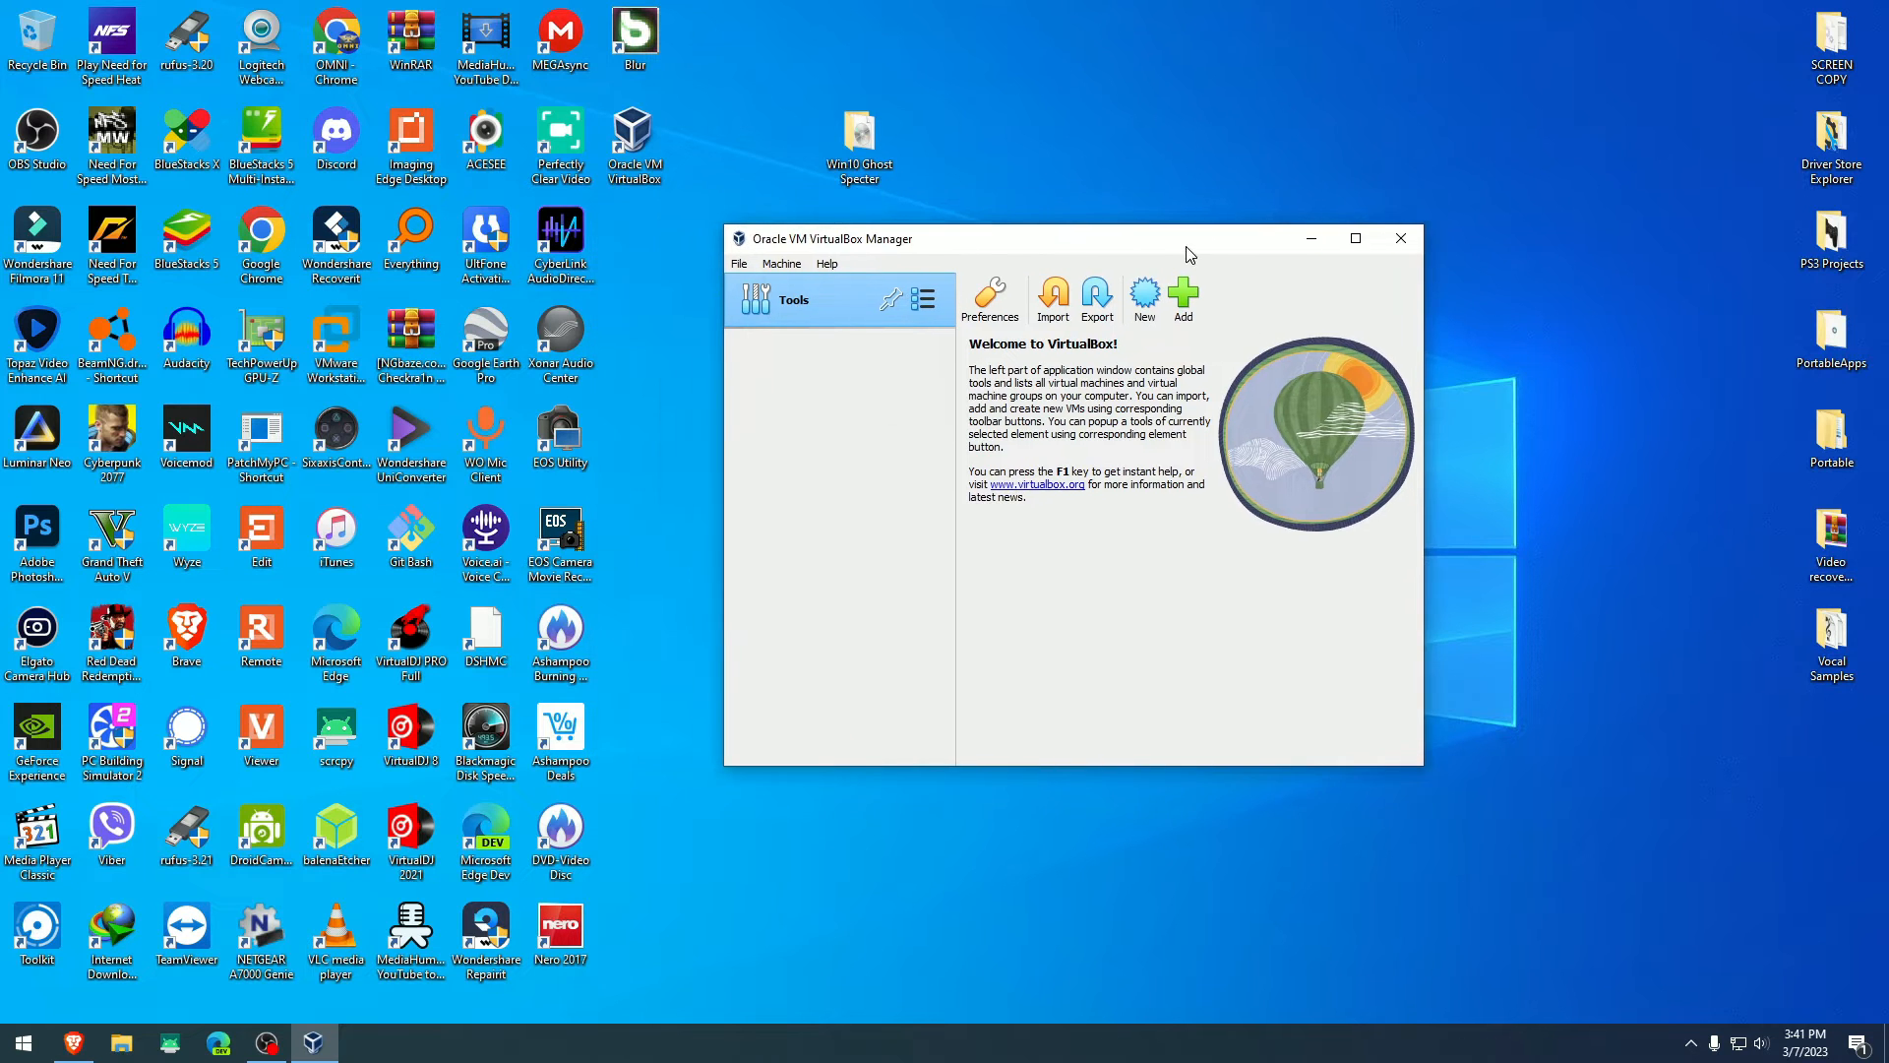
pyautogui.moveTo(1071, 232)
pyautogui.mouseDown()
pyautogui.moveTo(1095, 238)
pyautogui.moveTo(1072, 232)
pyautogui.mouseUp()
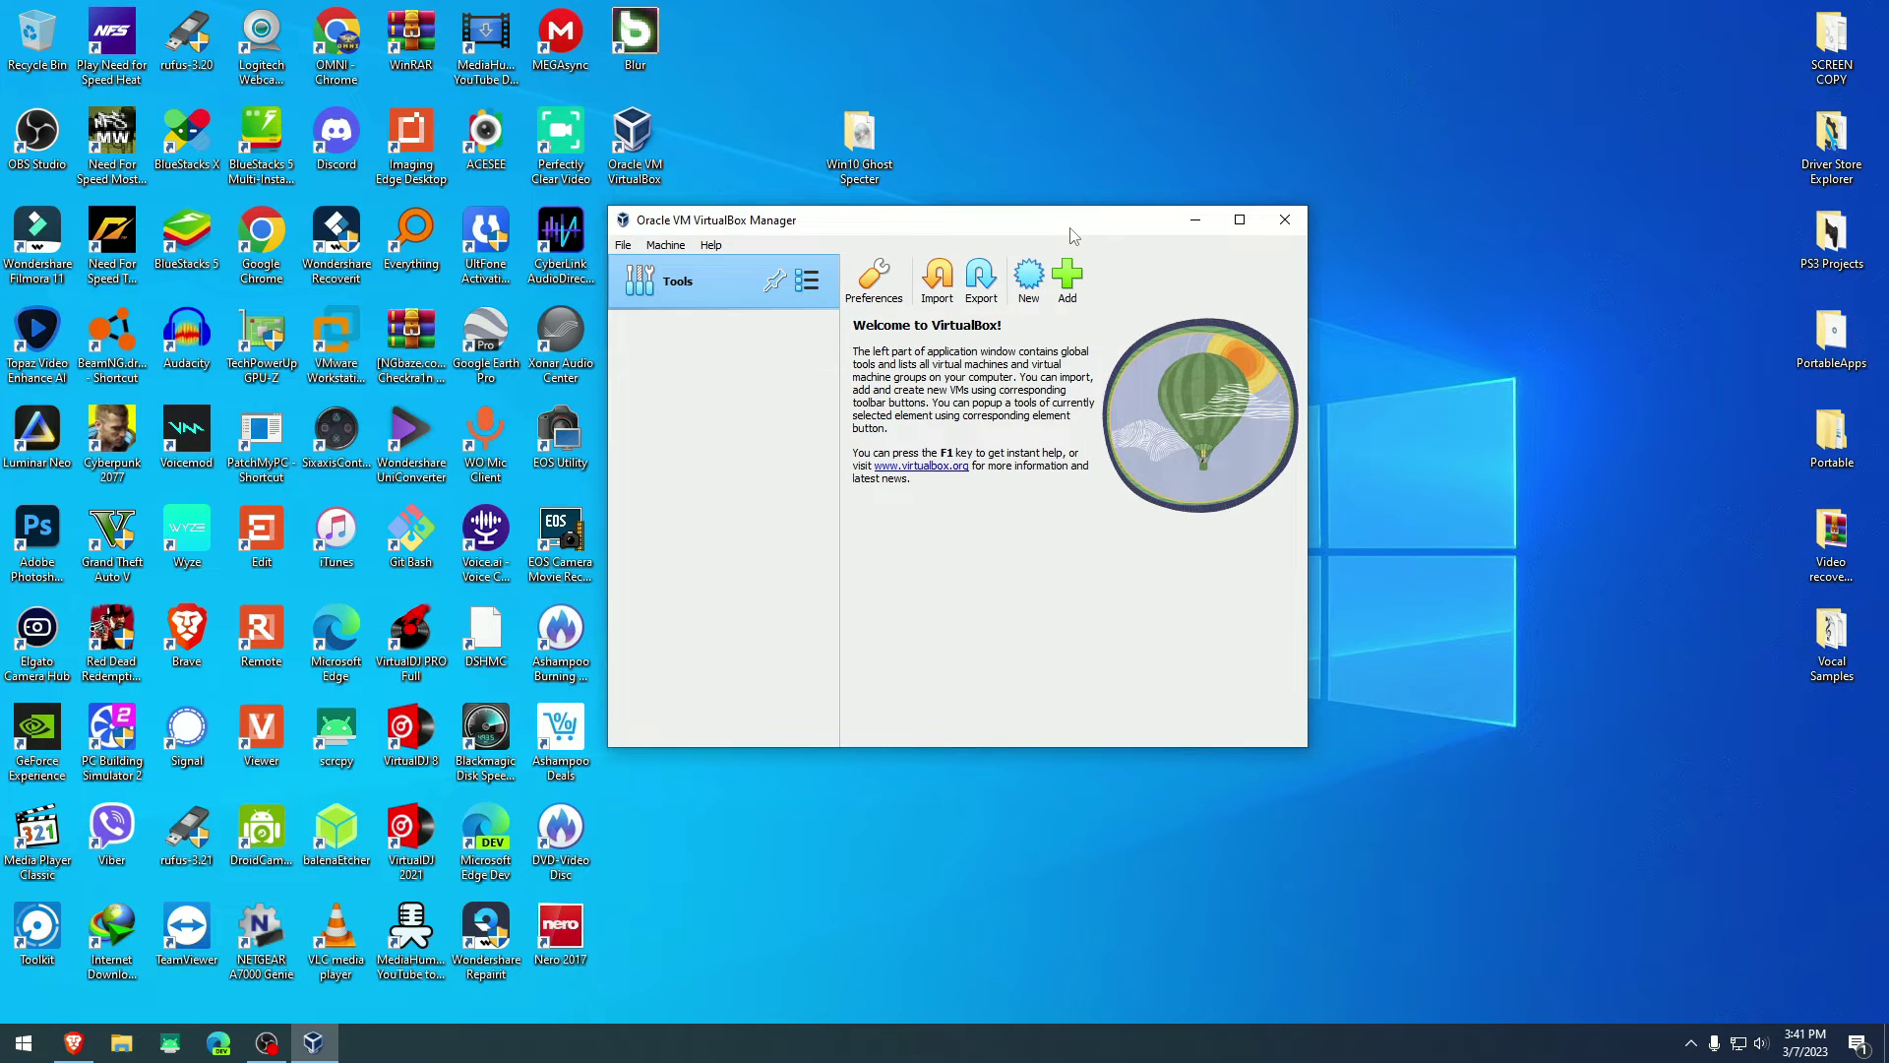
# - Begin a new machine named Win10 Lite Ghost and choose a different storage folder
pyautogui.click(1029, 281)
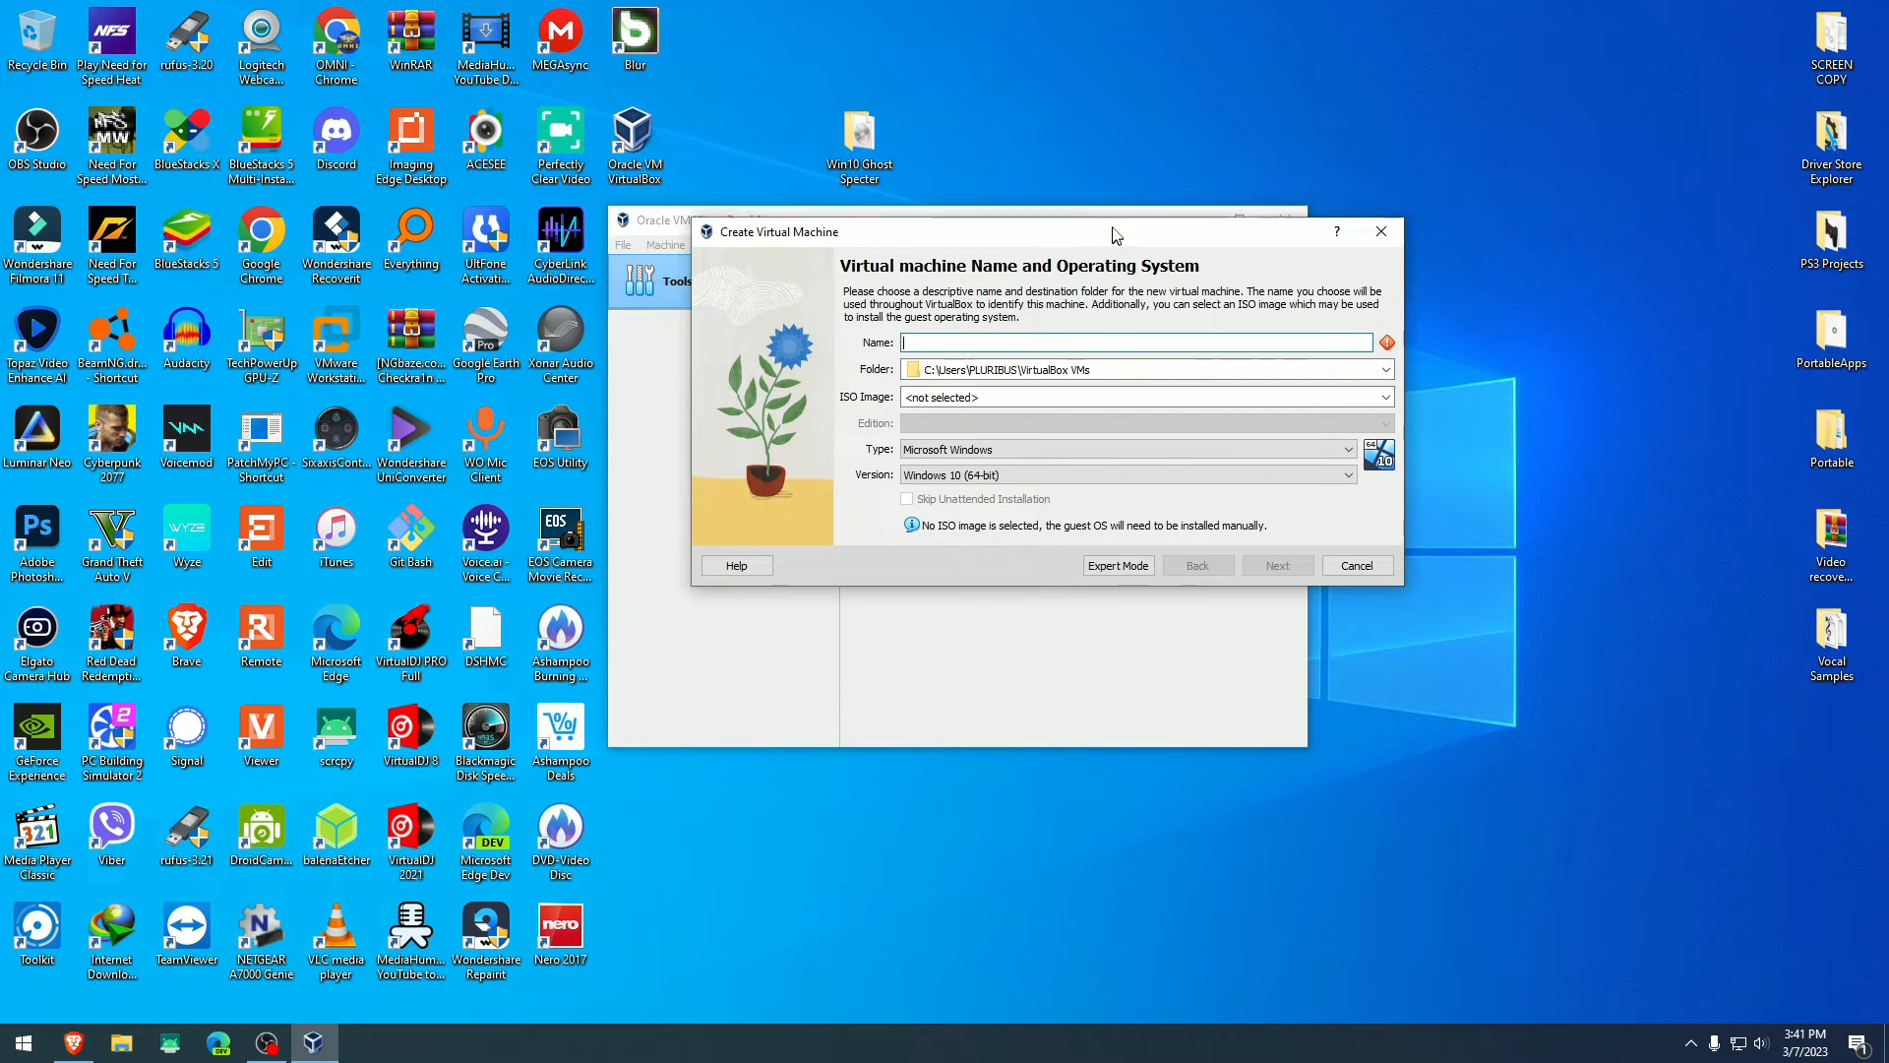
pyautogui.click(987, 394)
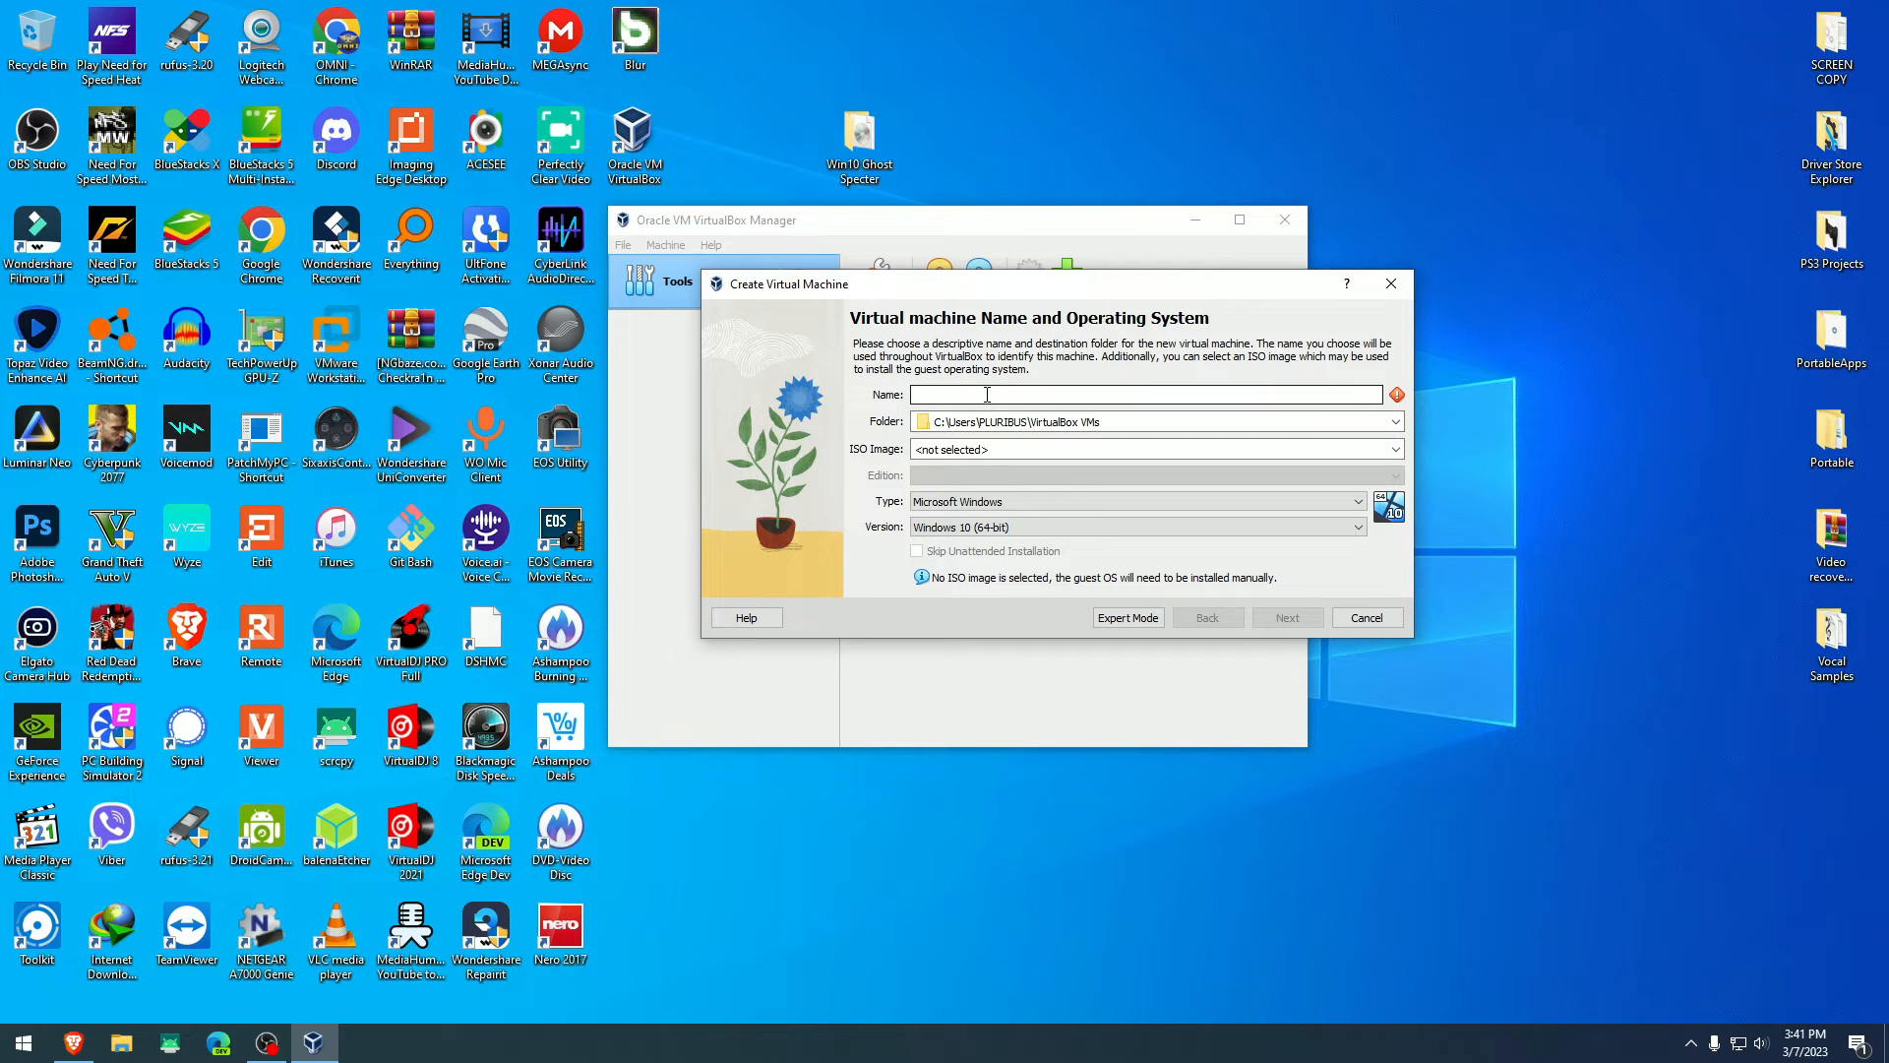
pyautogui.write('Win10 Lite Ghost')
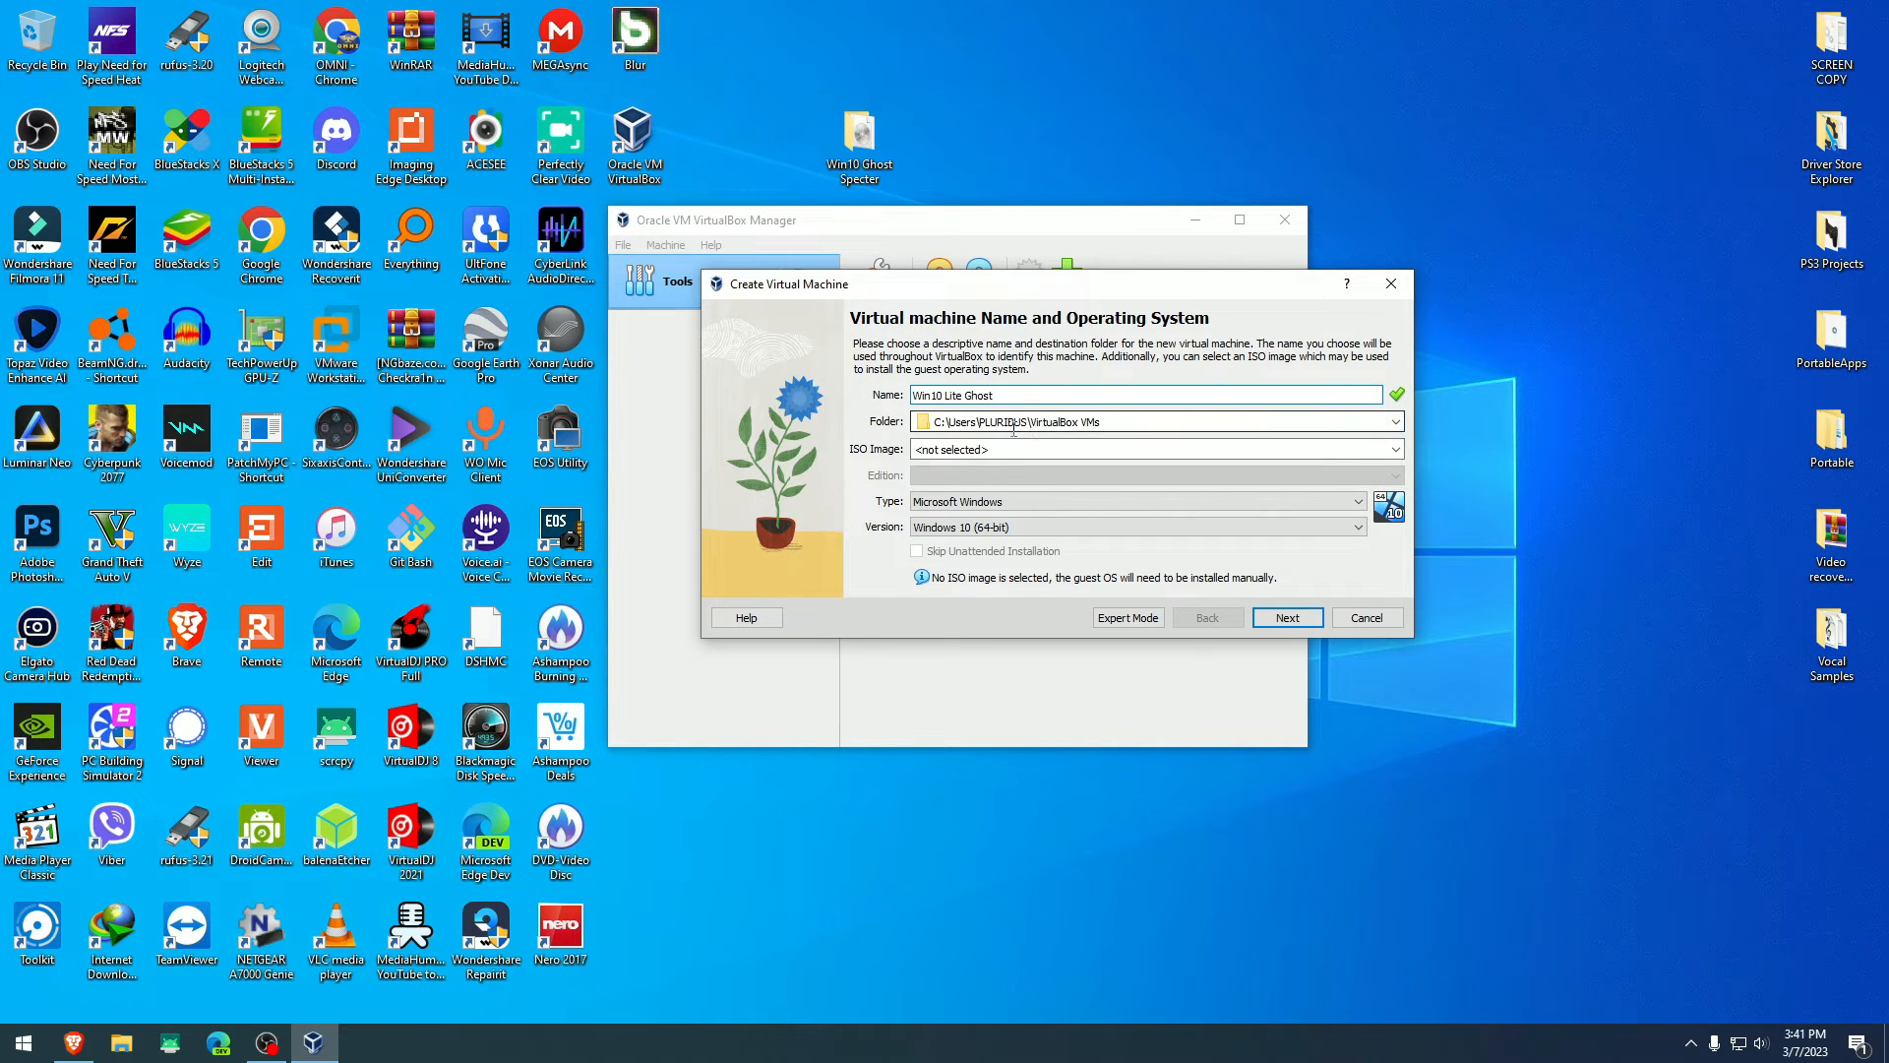
pyautogui.click(1395, 423)
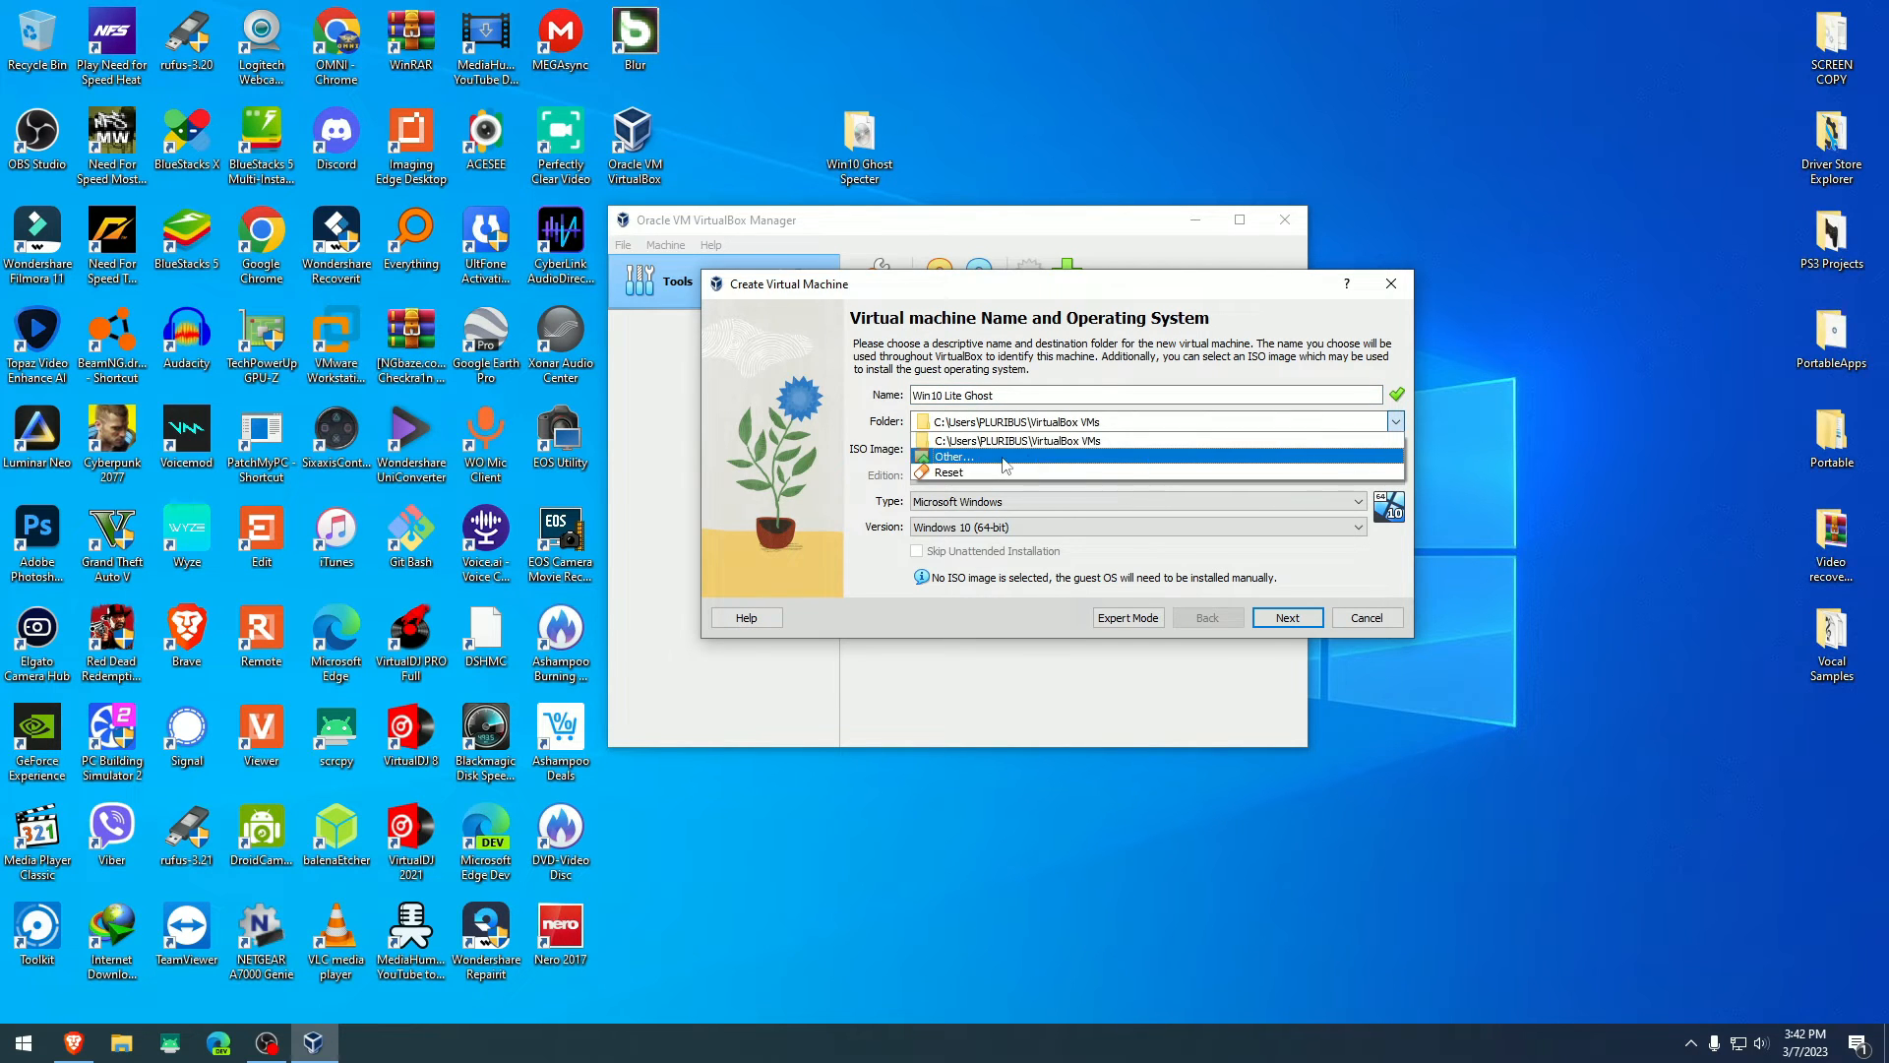
pyautogui.click(993, 460)
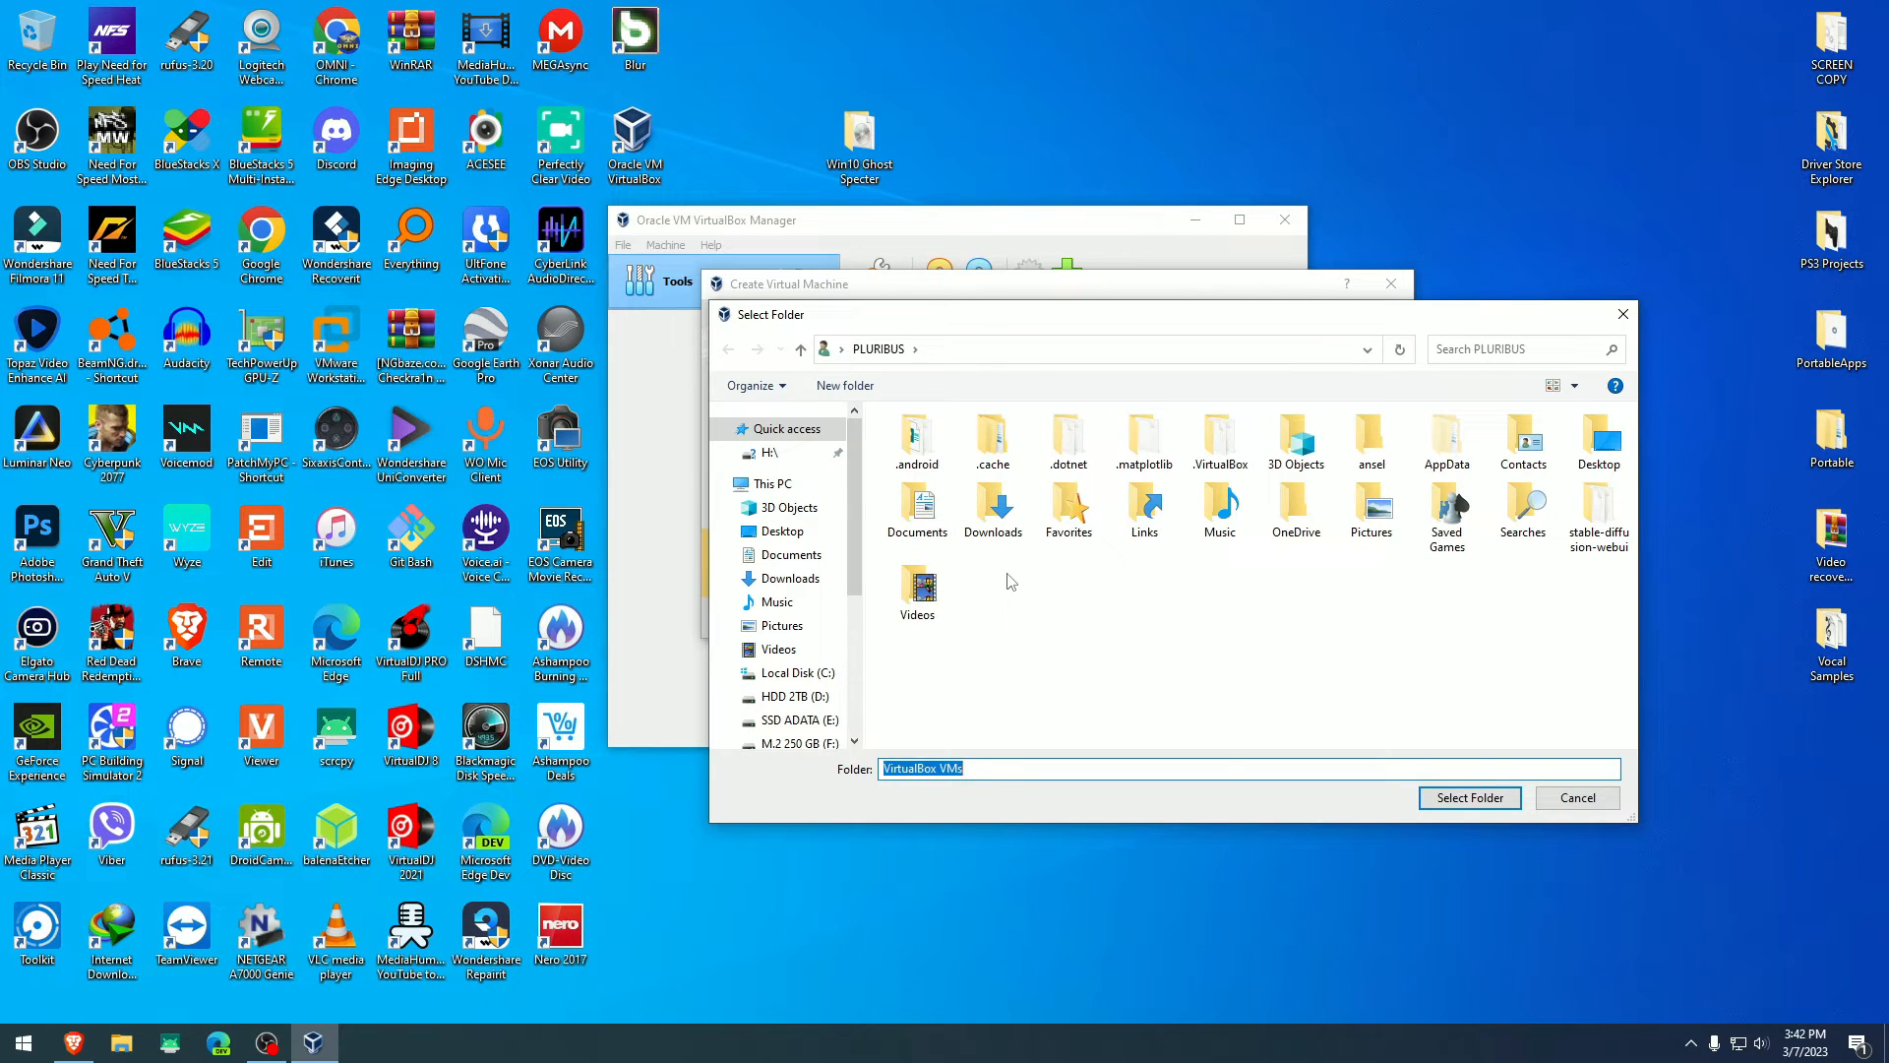
pyautogui.scroll(-3, 790, 636)
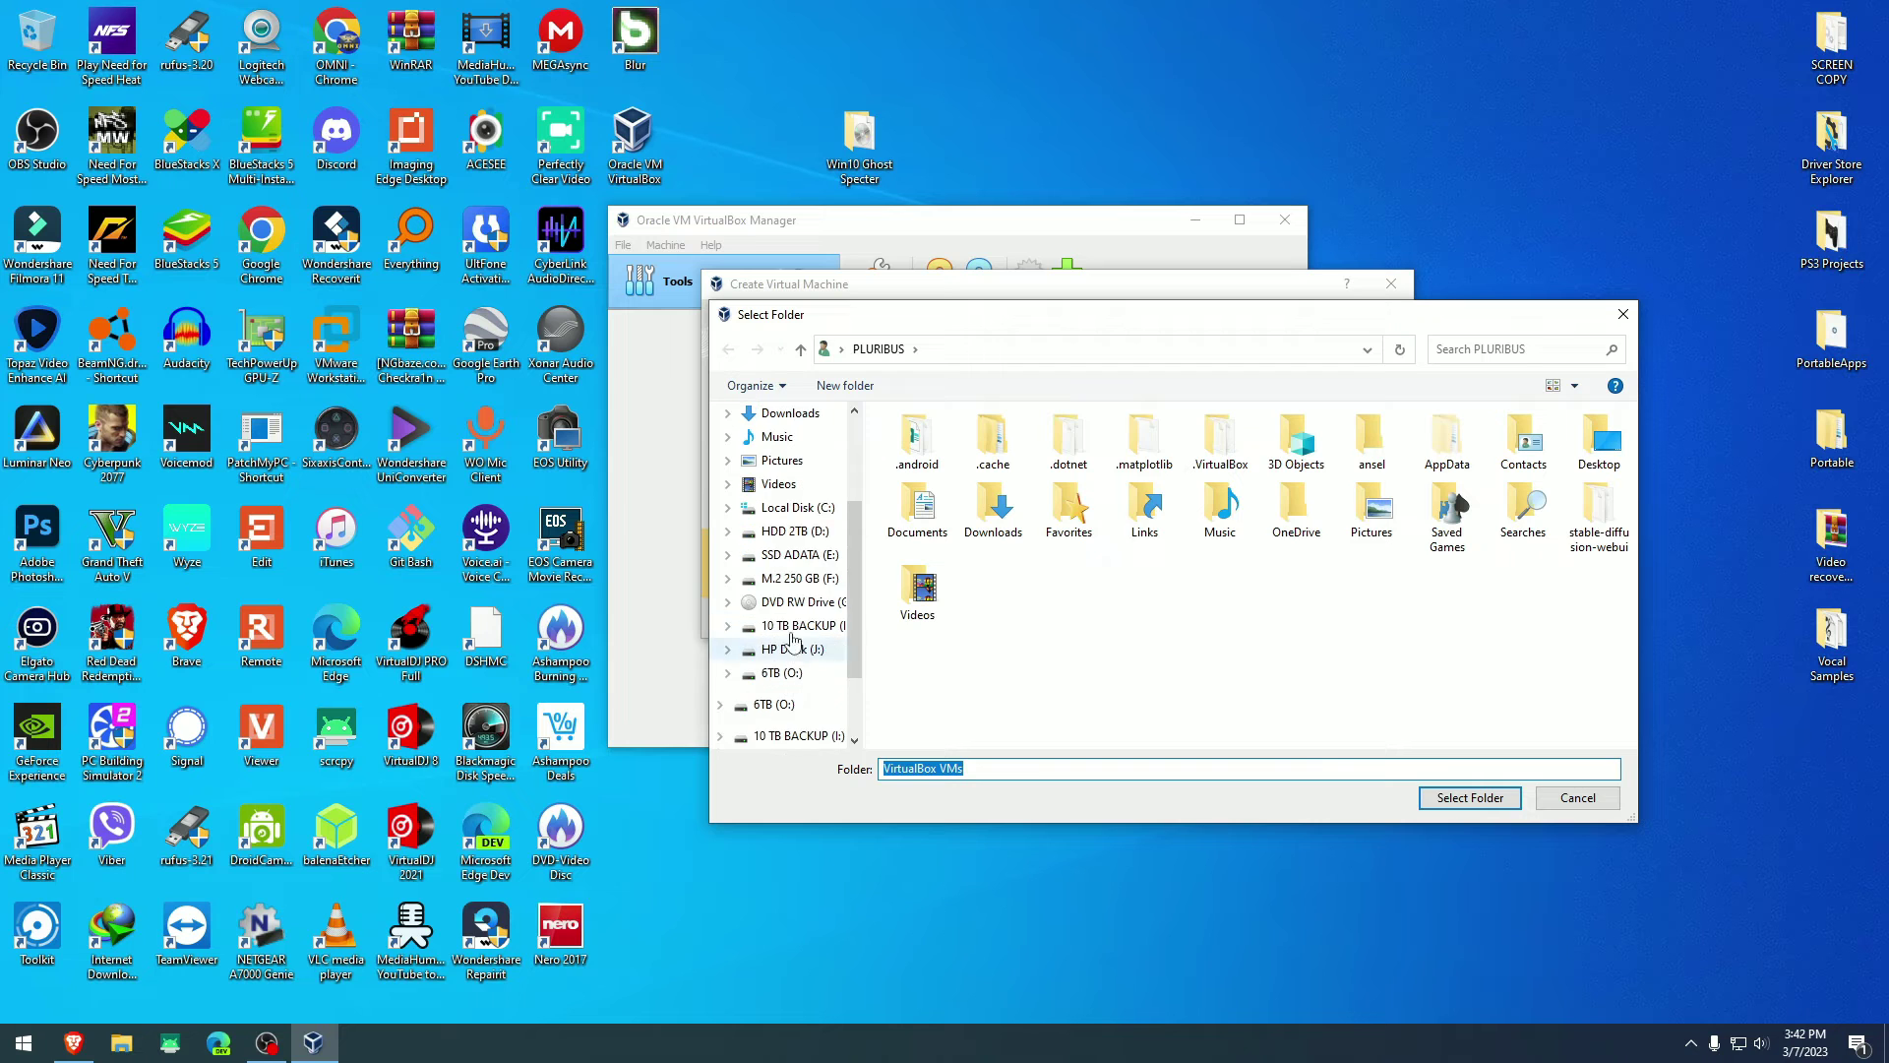
# - Select F:\Virtual Box on the M.2 250 GB drive as the machine's storage folder
pyautogui.click(797, 556)
pyautogui.click(799, 579)
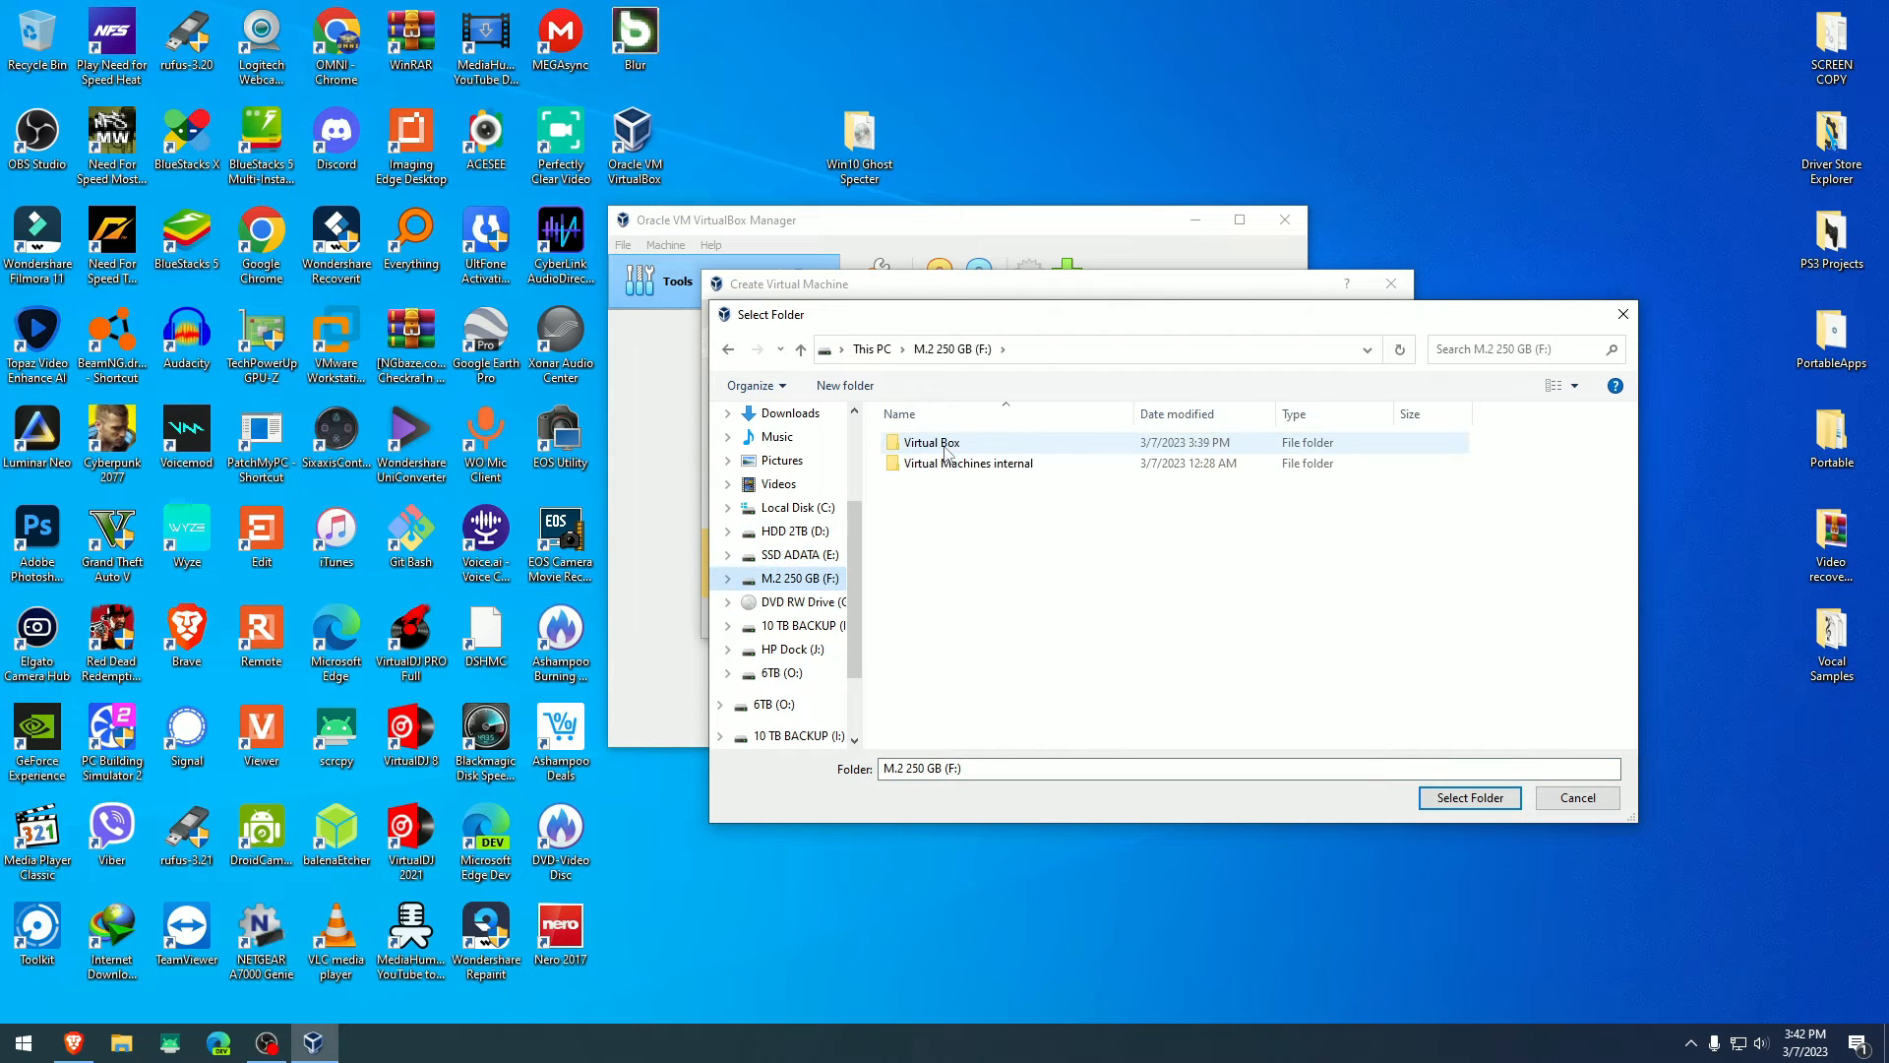
pyautogui.doubleClick(937, 447)
pyautogui.click(1470, 797)
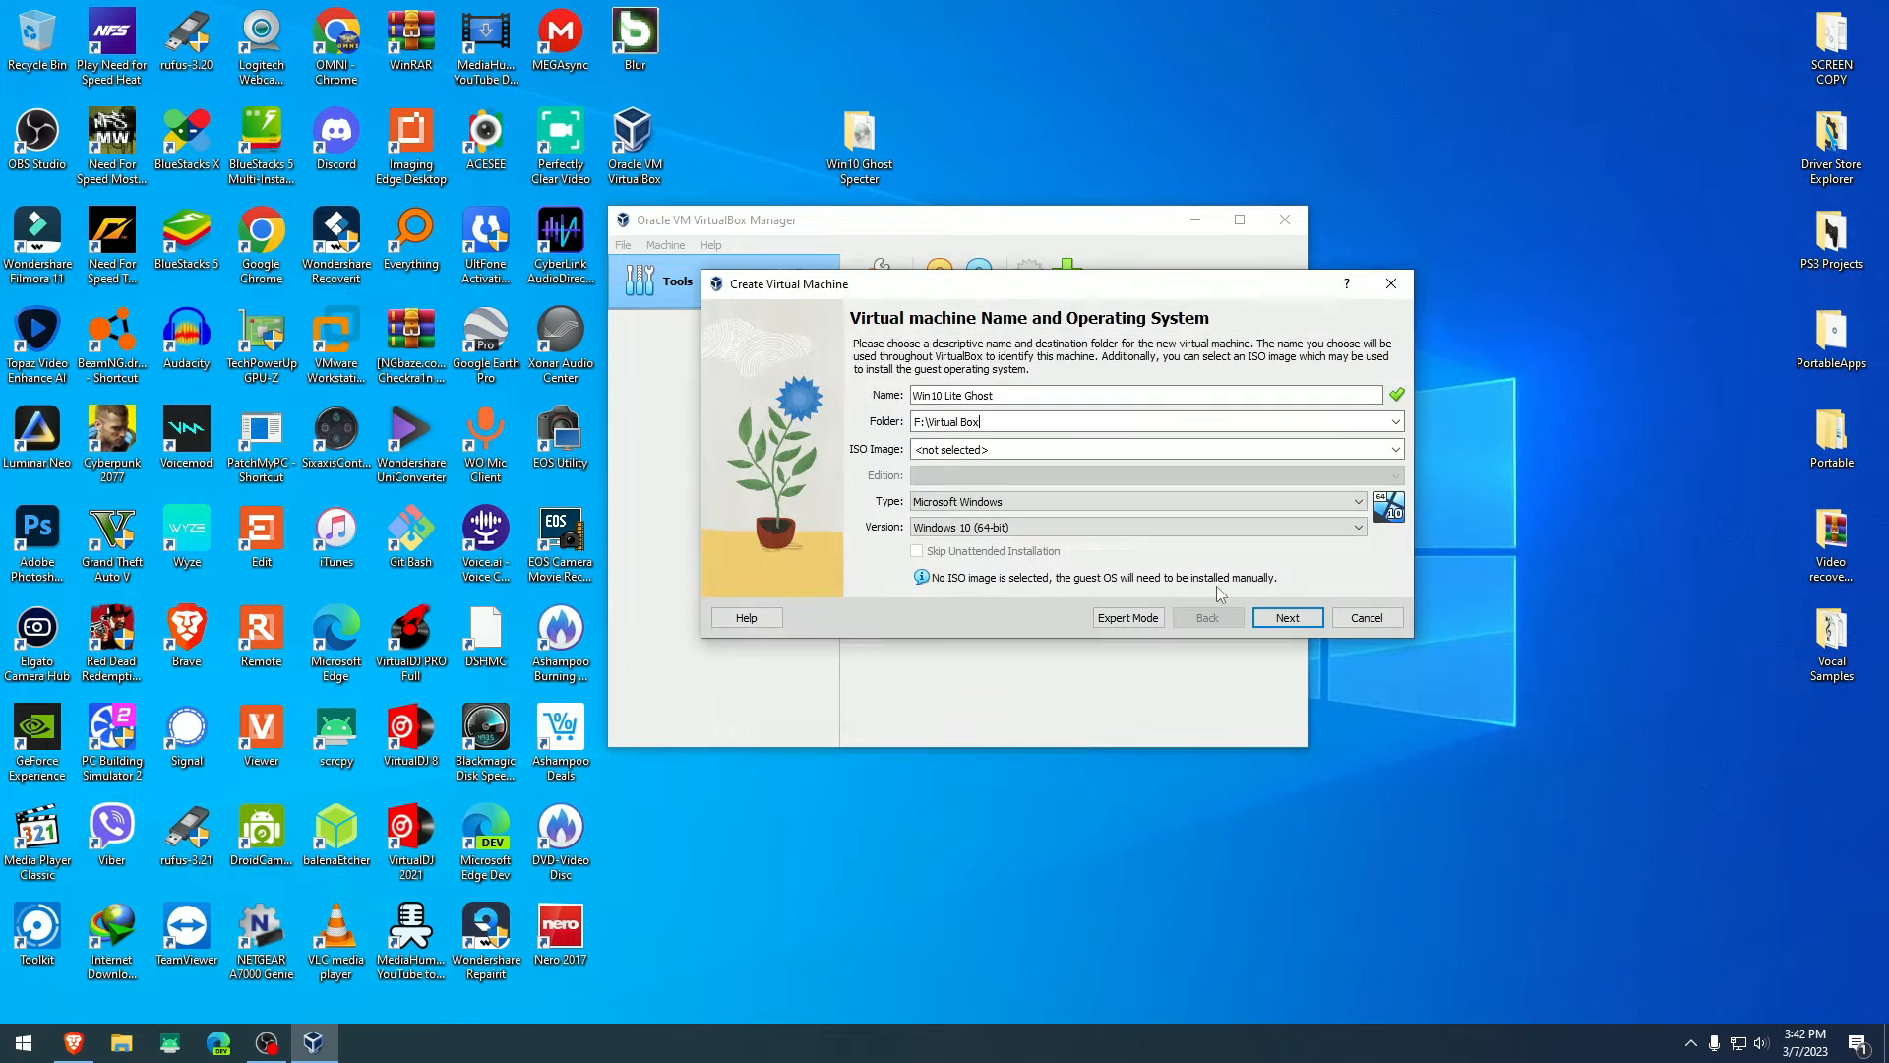
# - Attach the GHOSTSPECTRE.iso image and skip unattended guest installation
pyautogui.click(1396, 449)
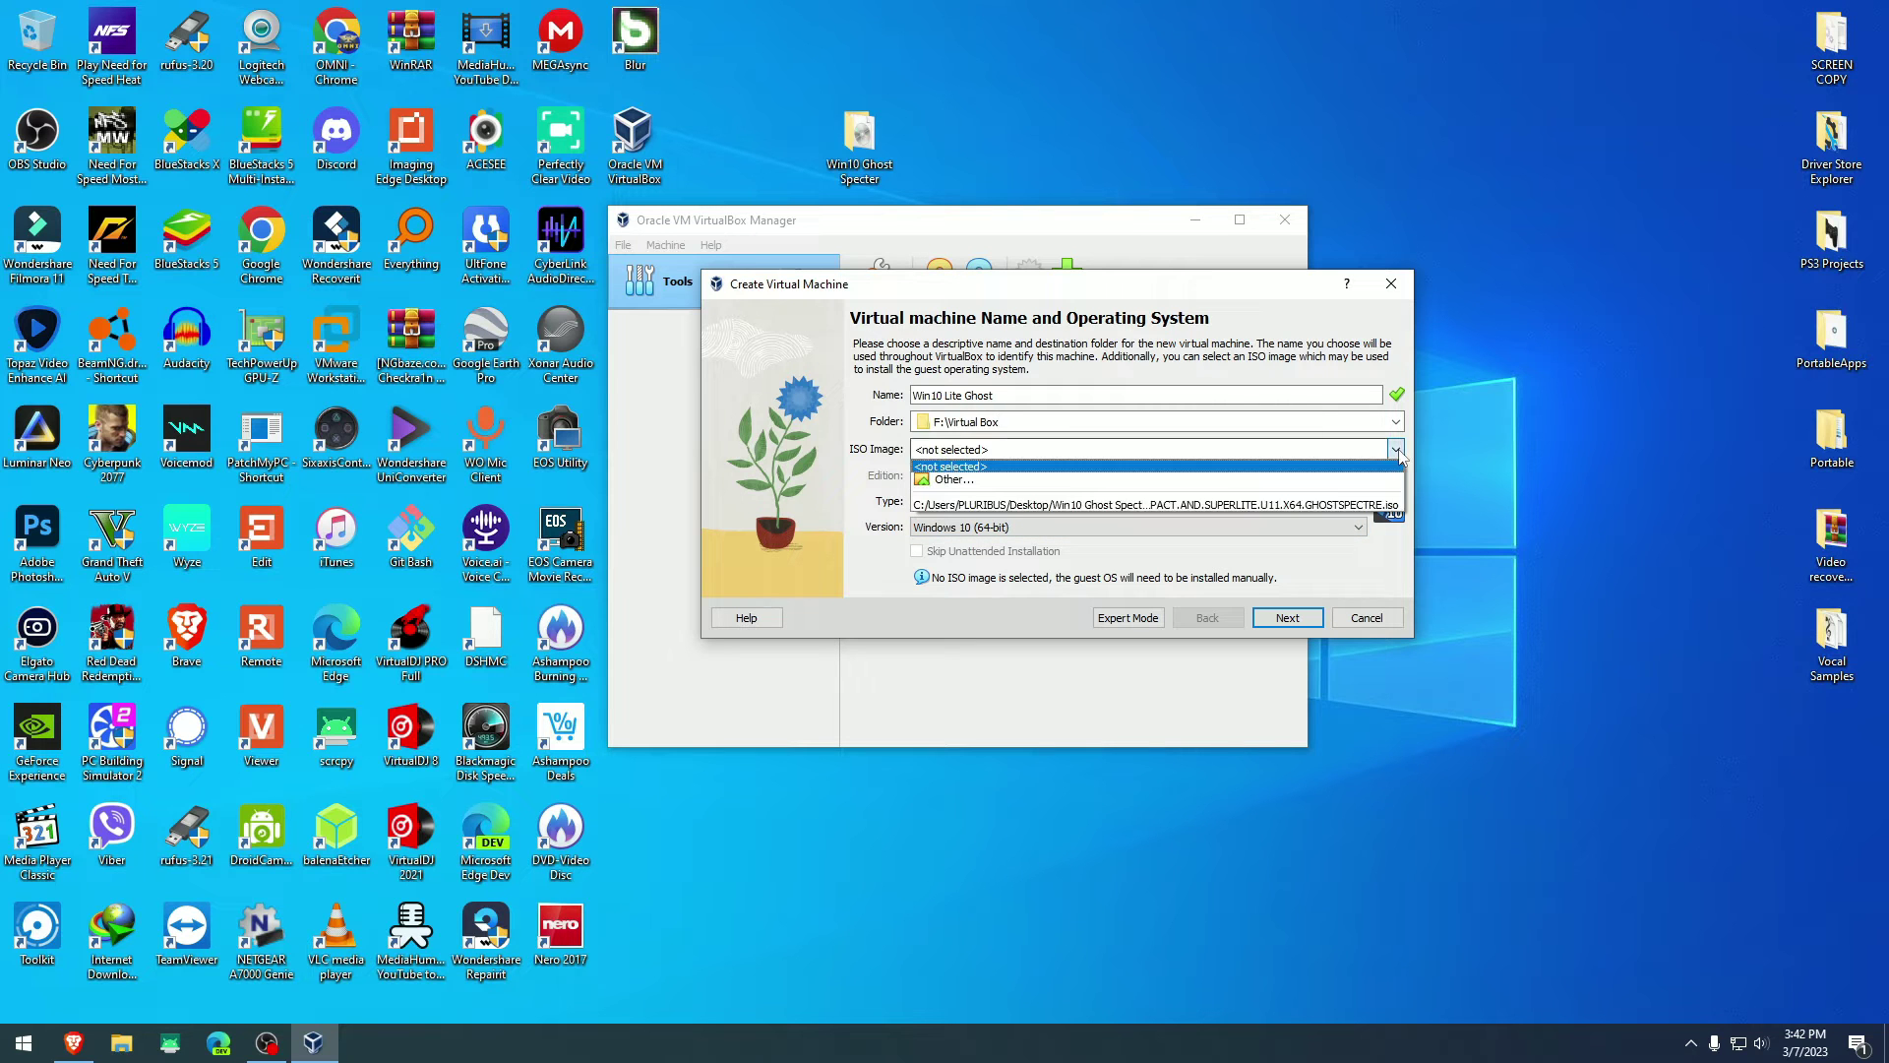
pyautogui.click(1179, 508)
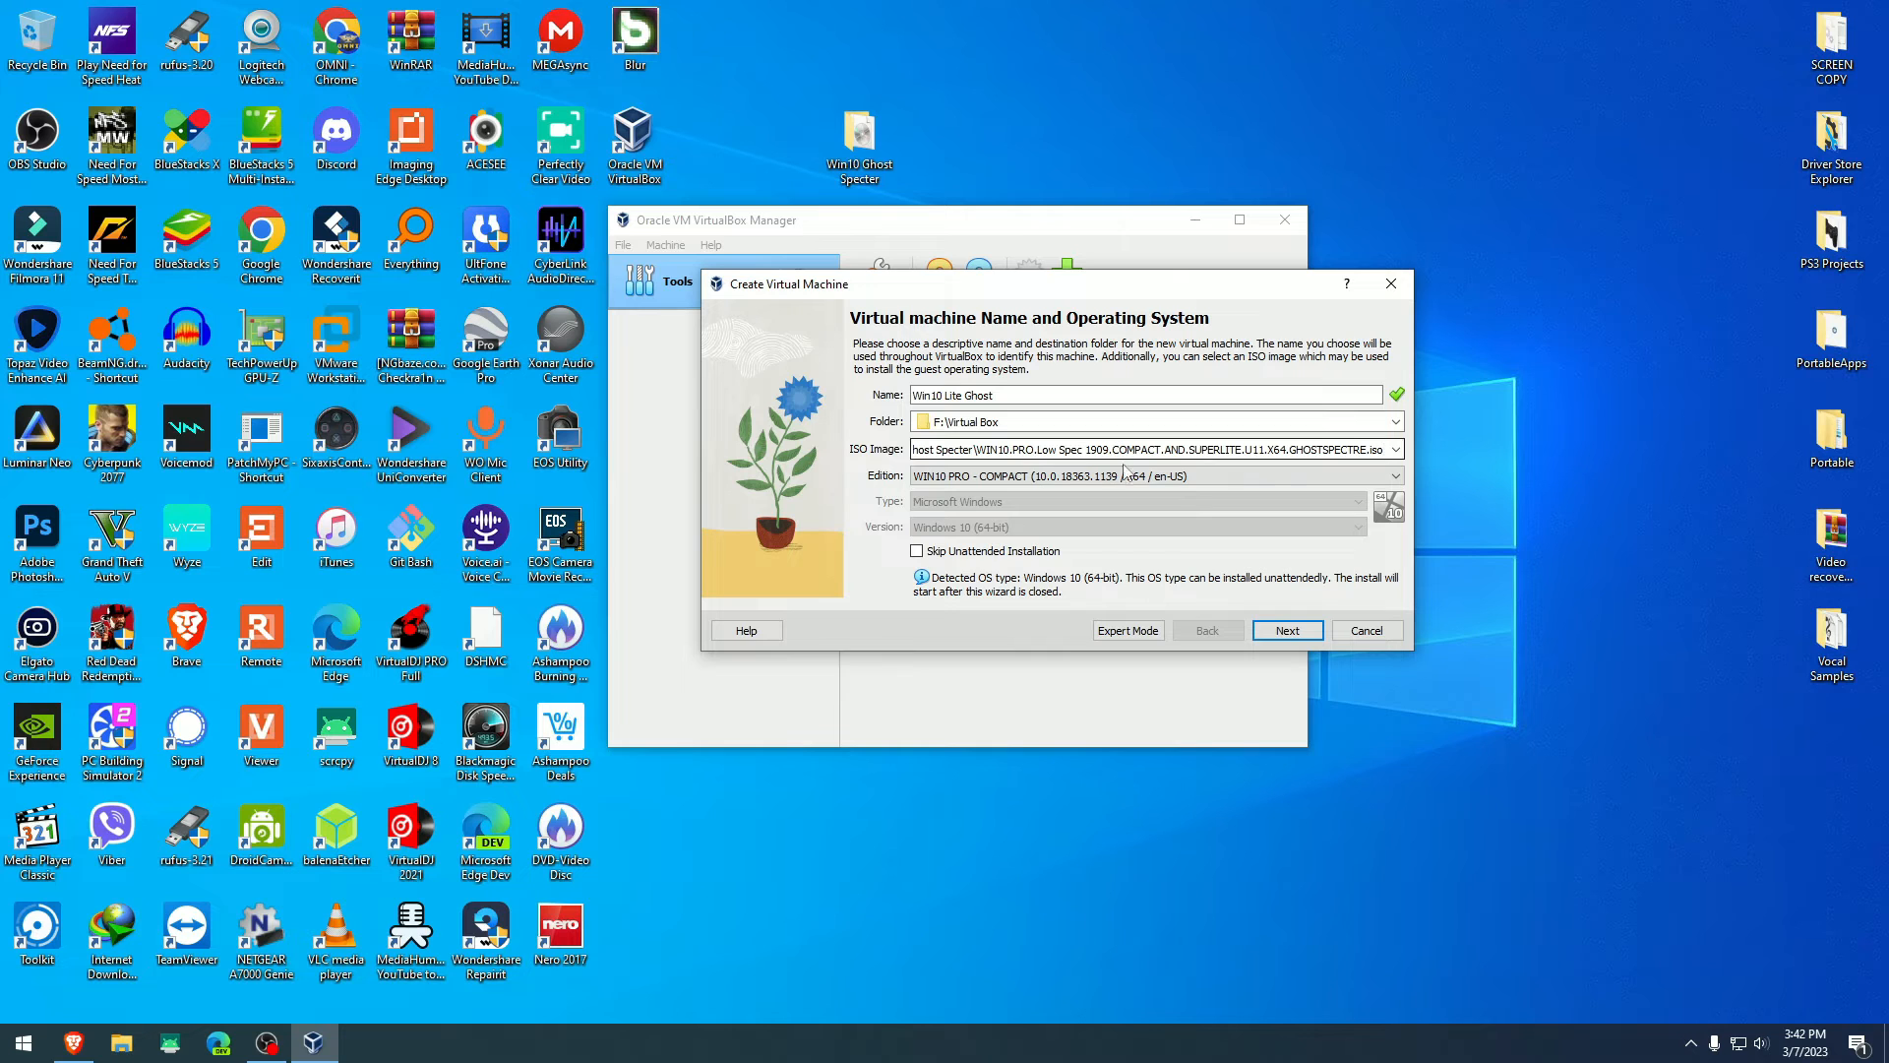
pyautogui.click(859, 149)
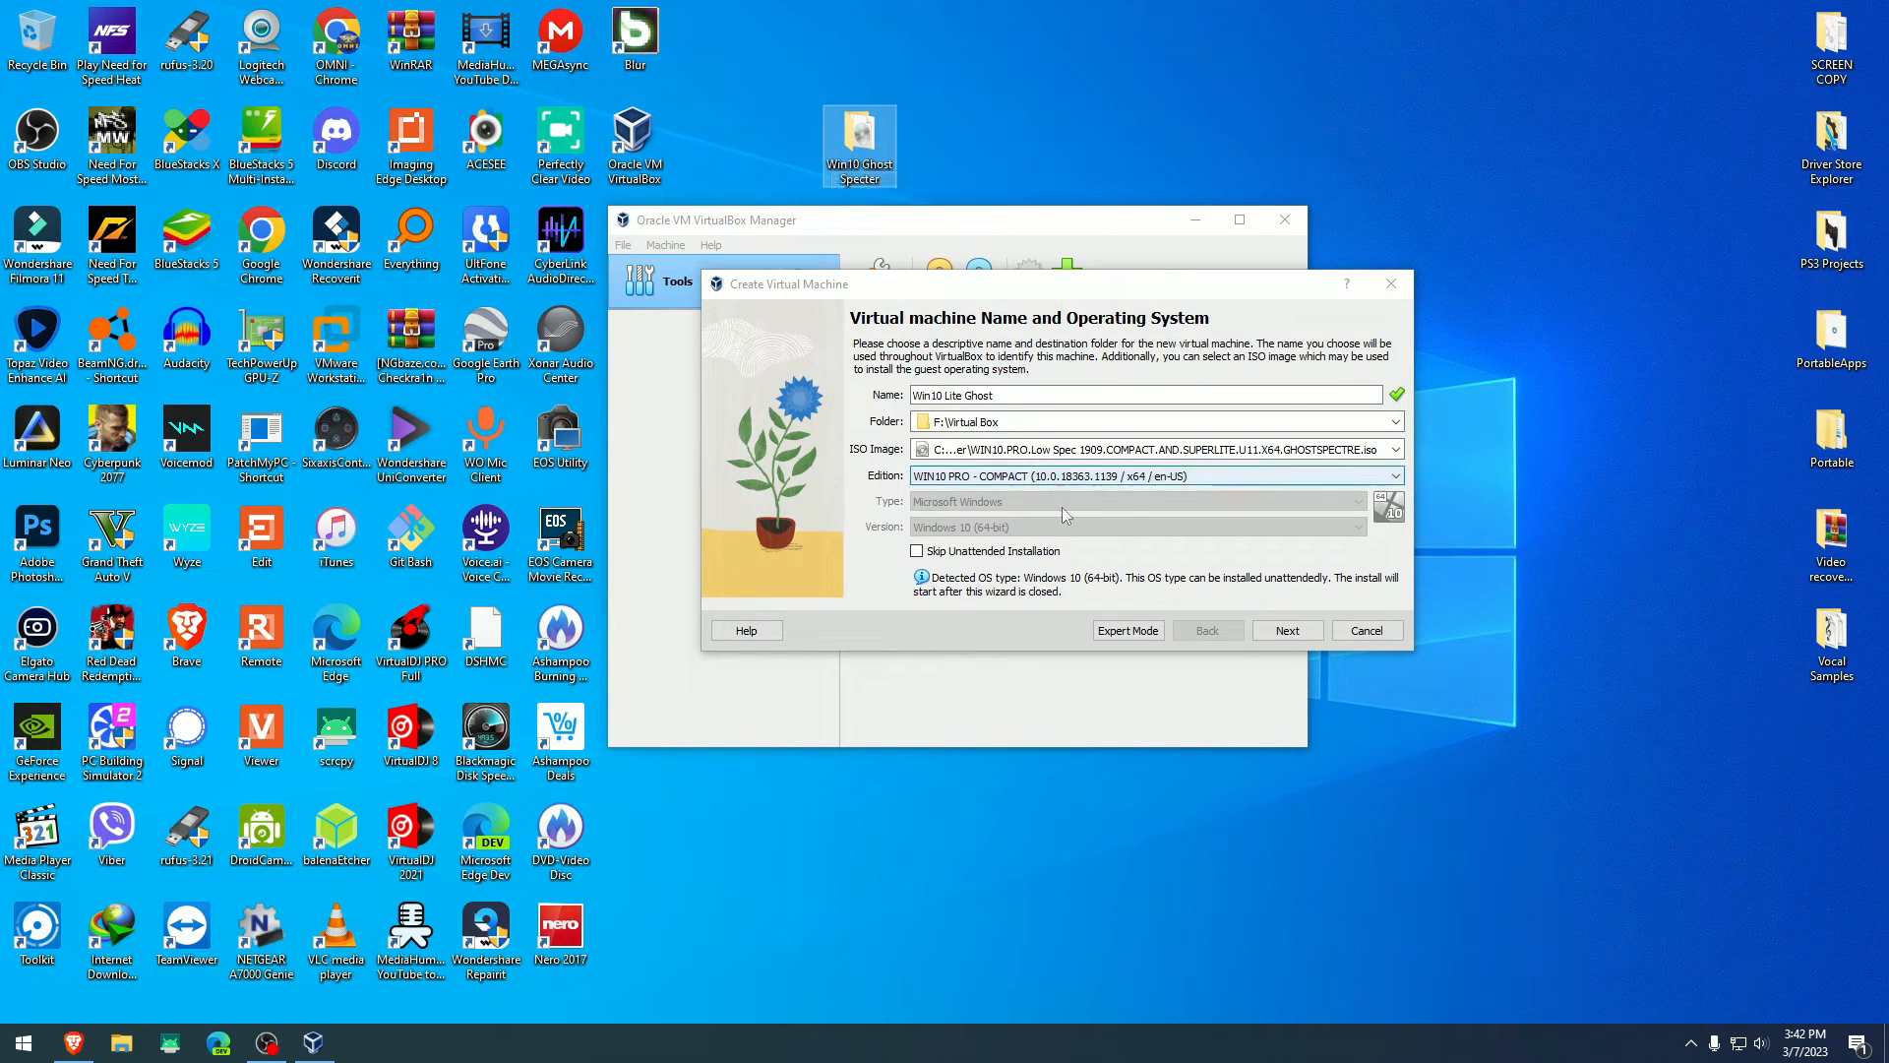
pyautogui.click(967, 552)
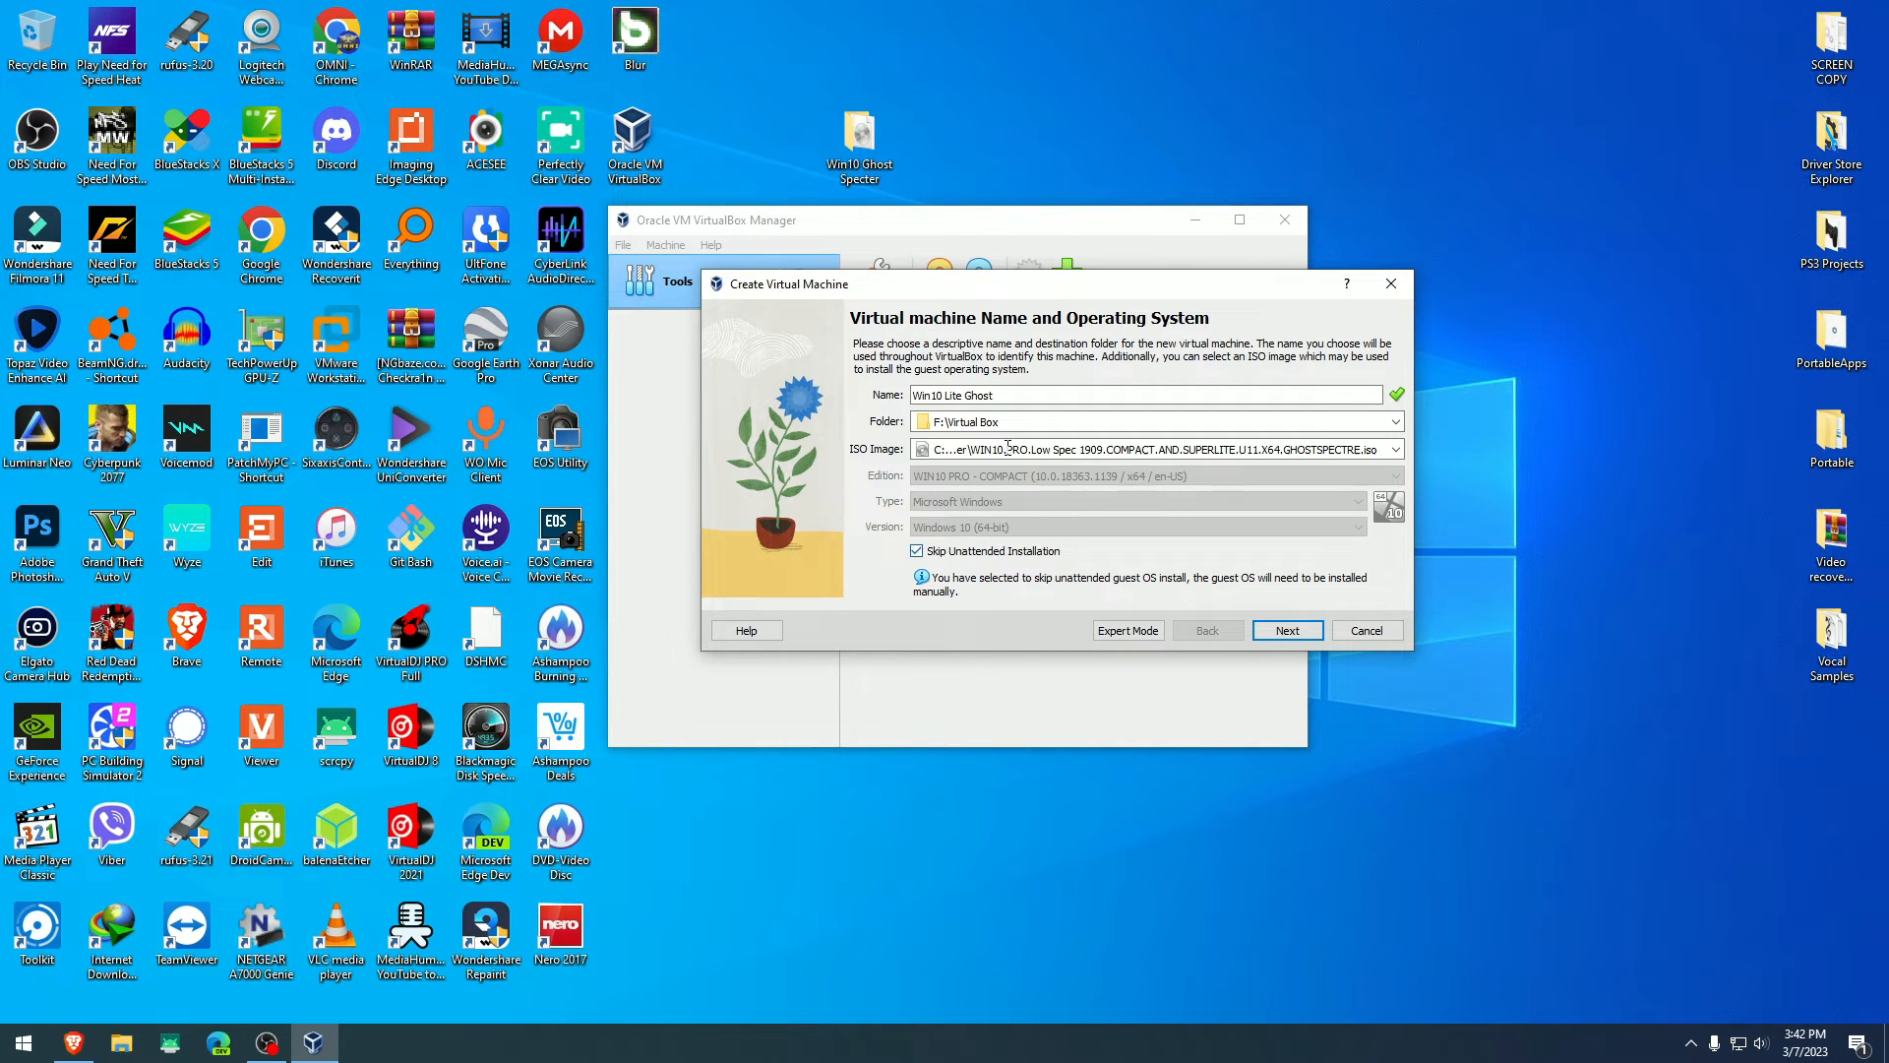
# - Move the creation dialog down and right, then continue to the hardware step
pyautogui.moveTo(907, 281); pyautogui.dragTo(1060, 354)
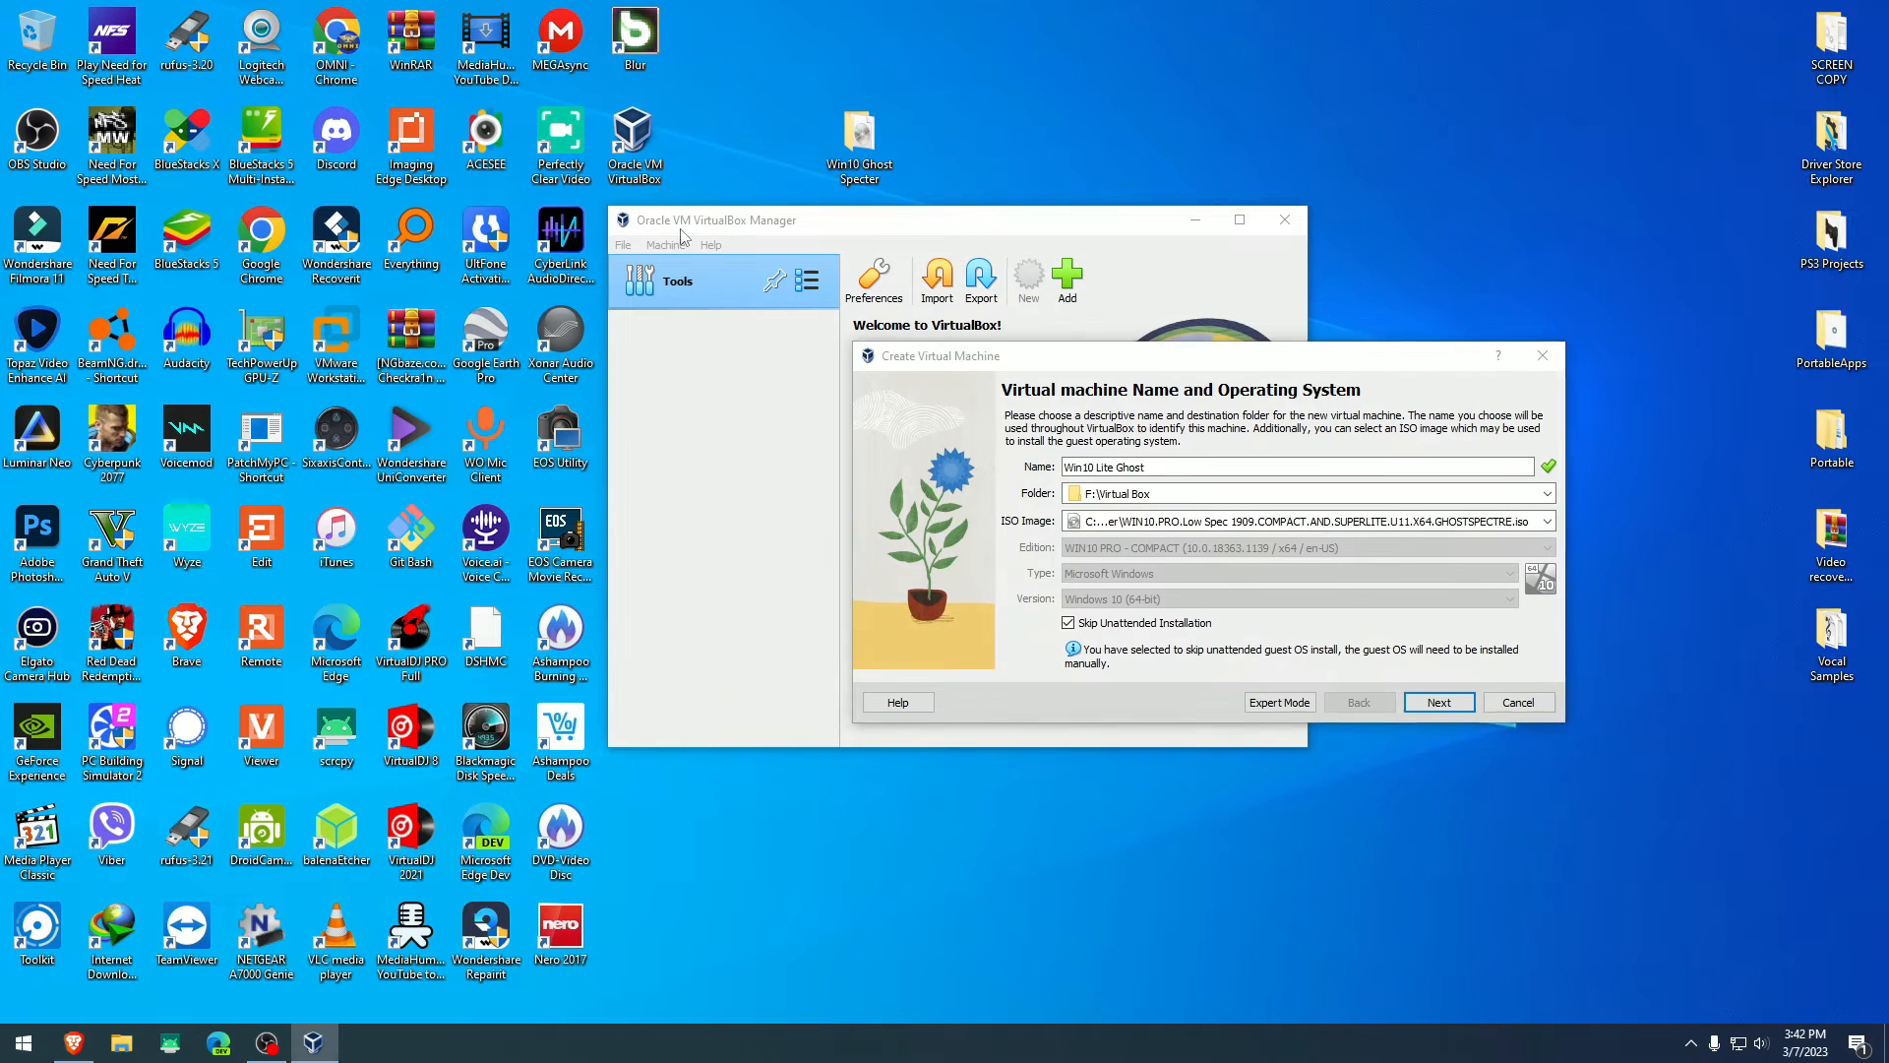
pyautogui.moveTo(1218, 361); pyautogui.dragTo(1177, 343)
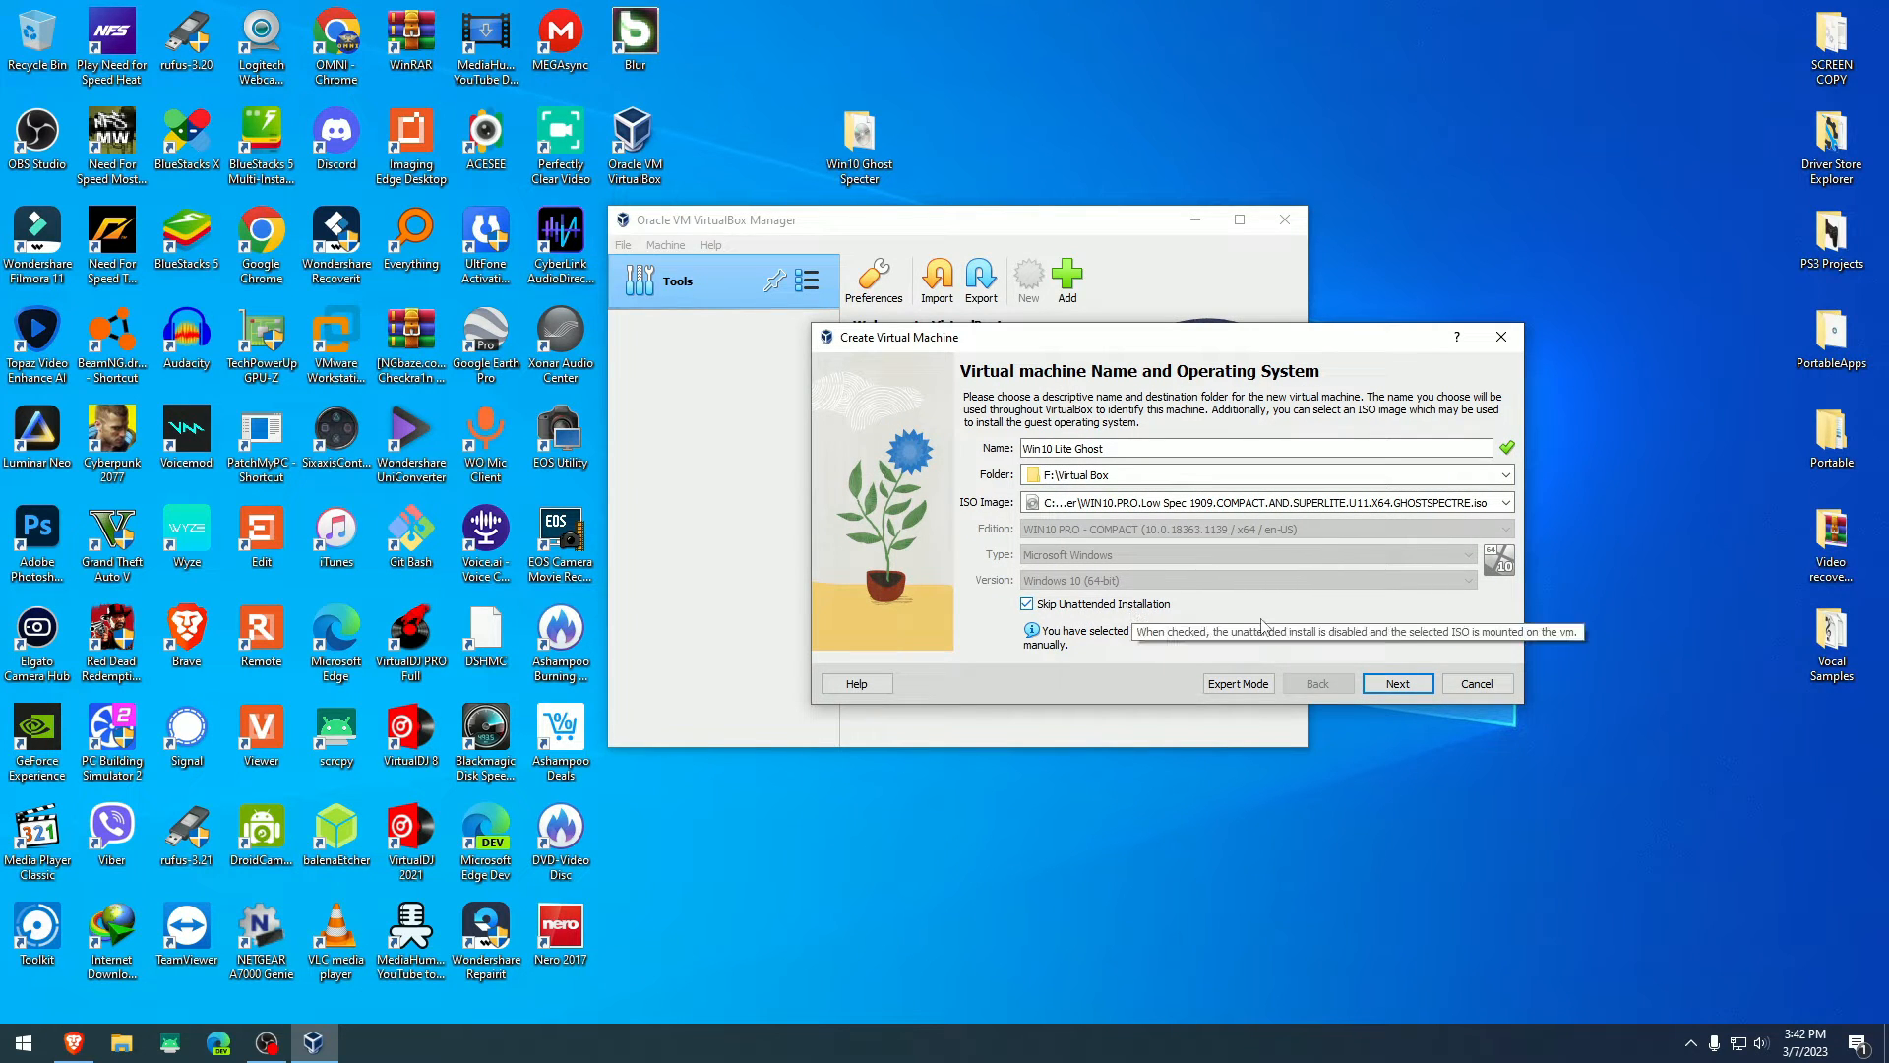
pyautogui.click(1399, 683)
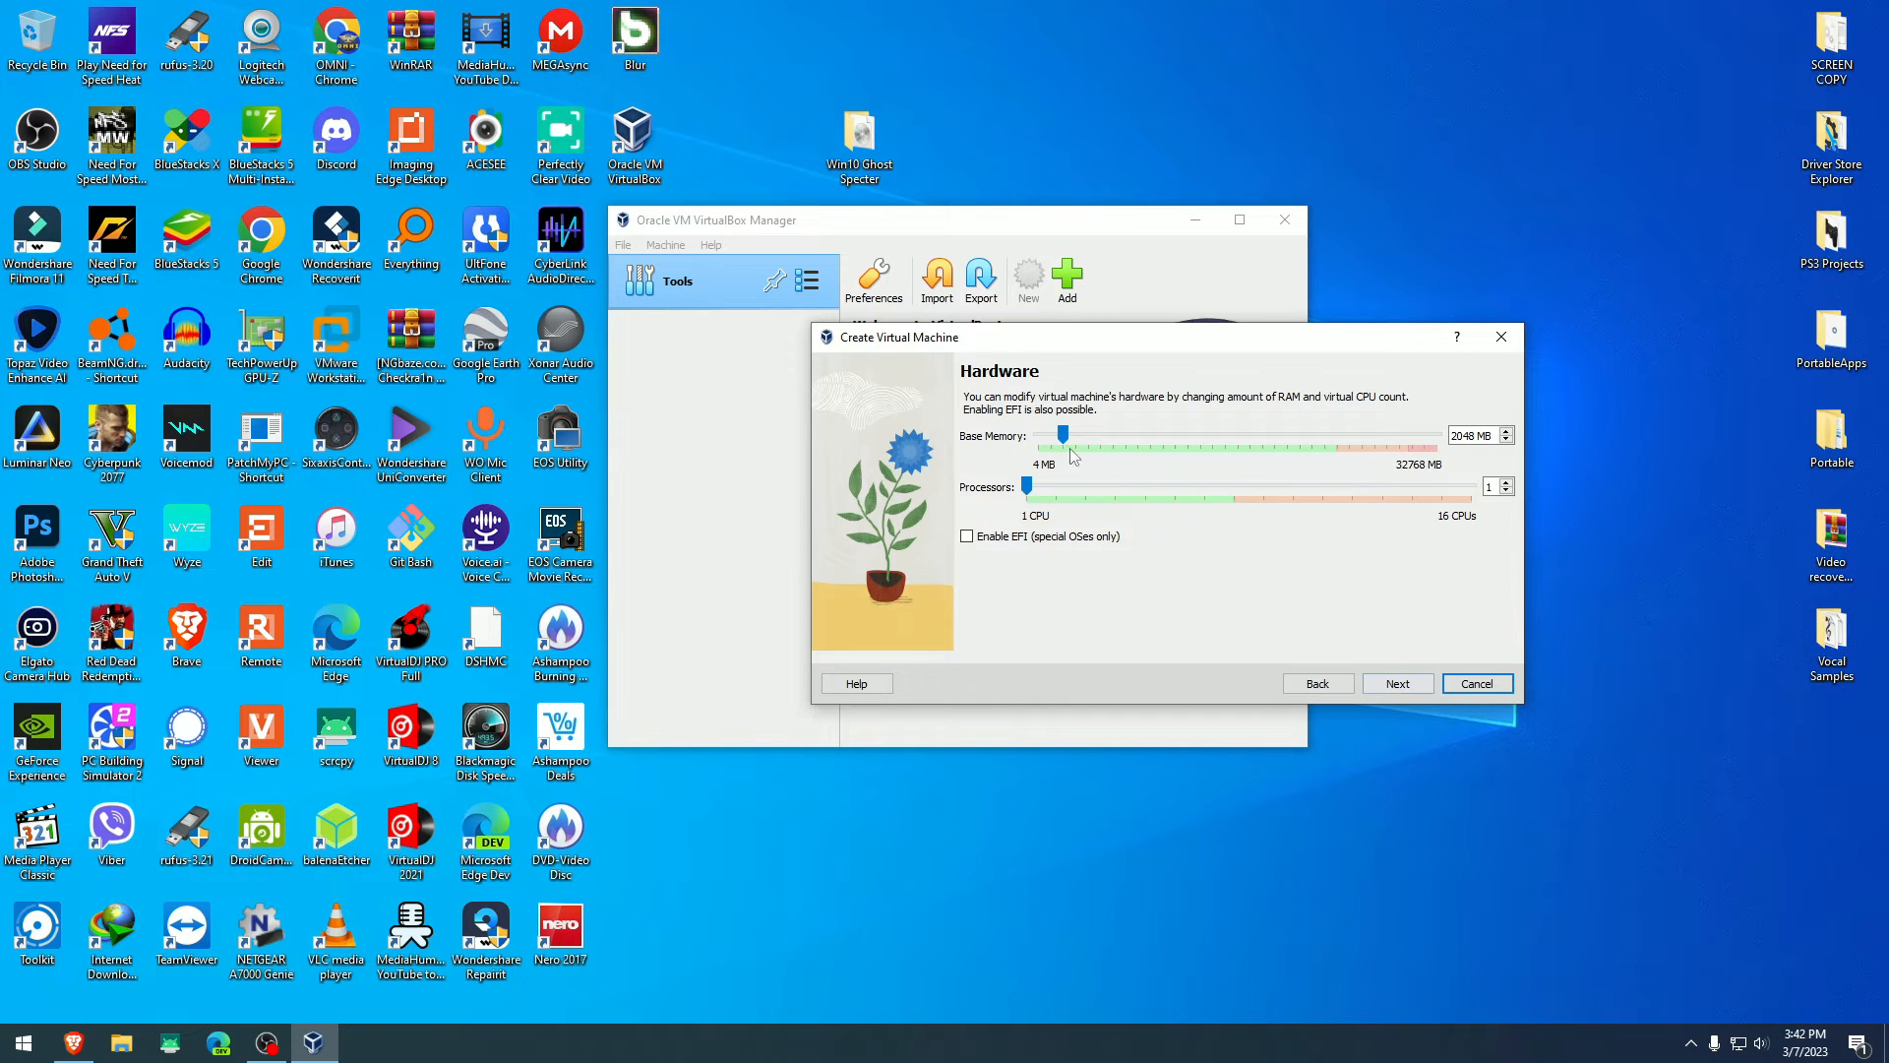
# - Raise base memory to 4096 MB with 2 processors, keep the 50 GB disk and finish the machine
pyautogui.moveTo(1063, 436)
pyautogui.mouseDown()
pyautogui.moveTo(1100, 440)
pyautogui.moveTo(1058, 487)
pyautogui.mouseUp()
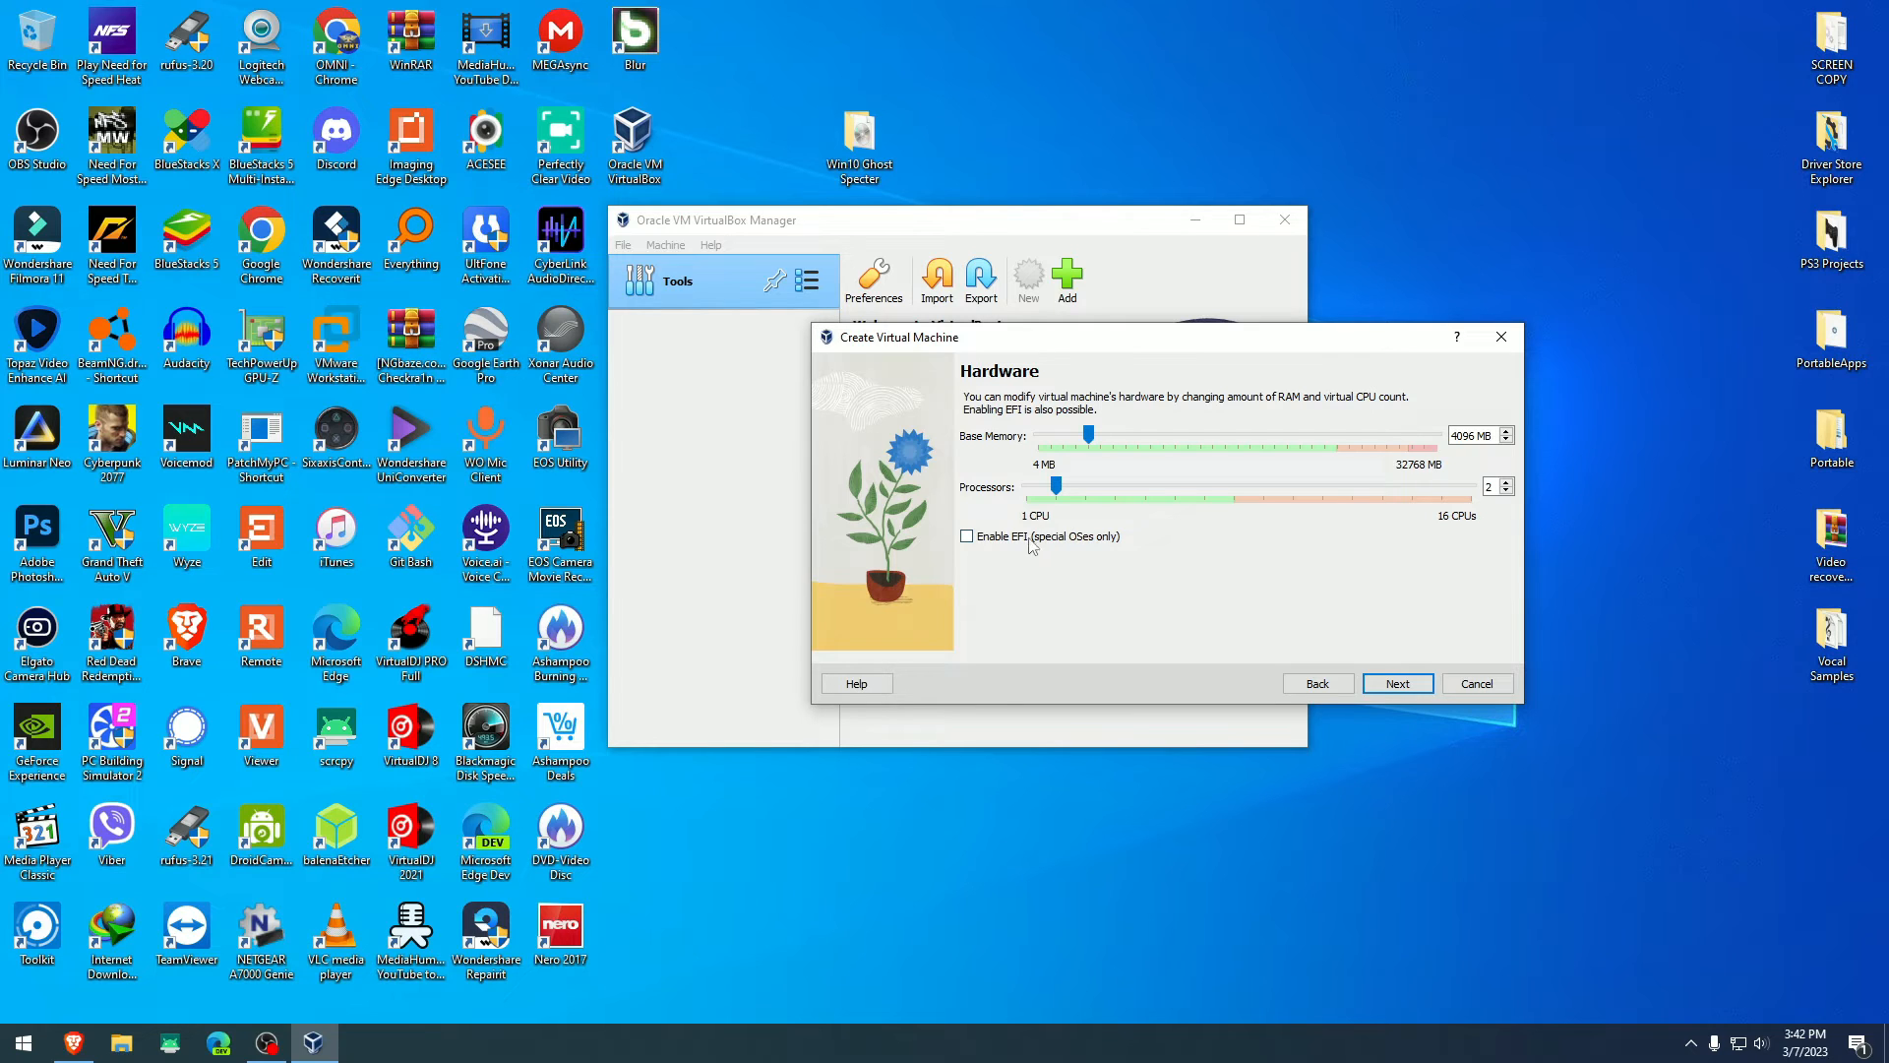
pyautogui.click(1390, 682)
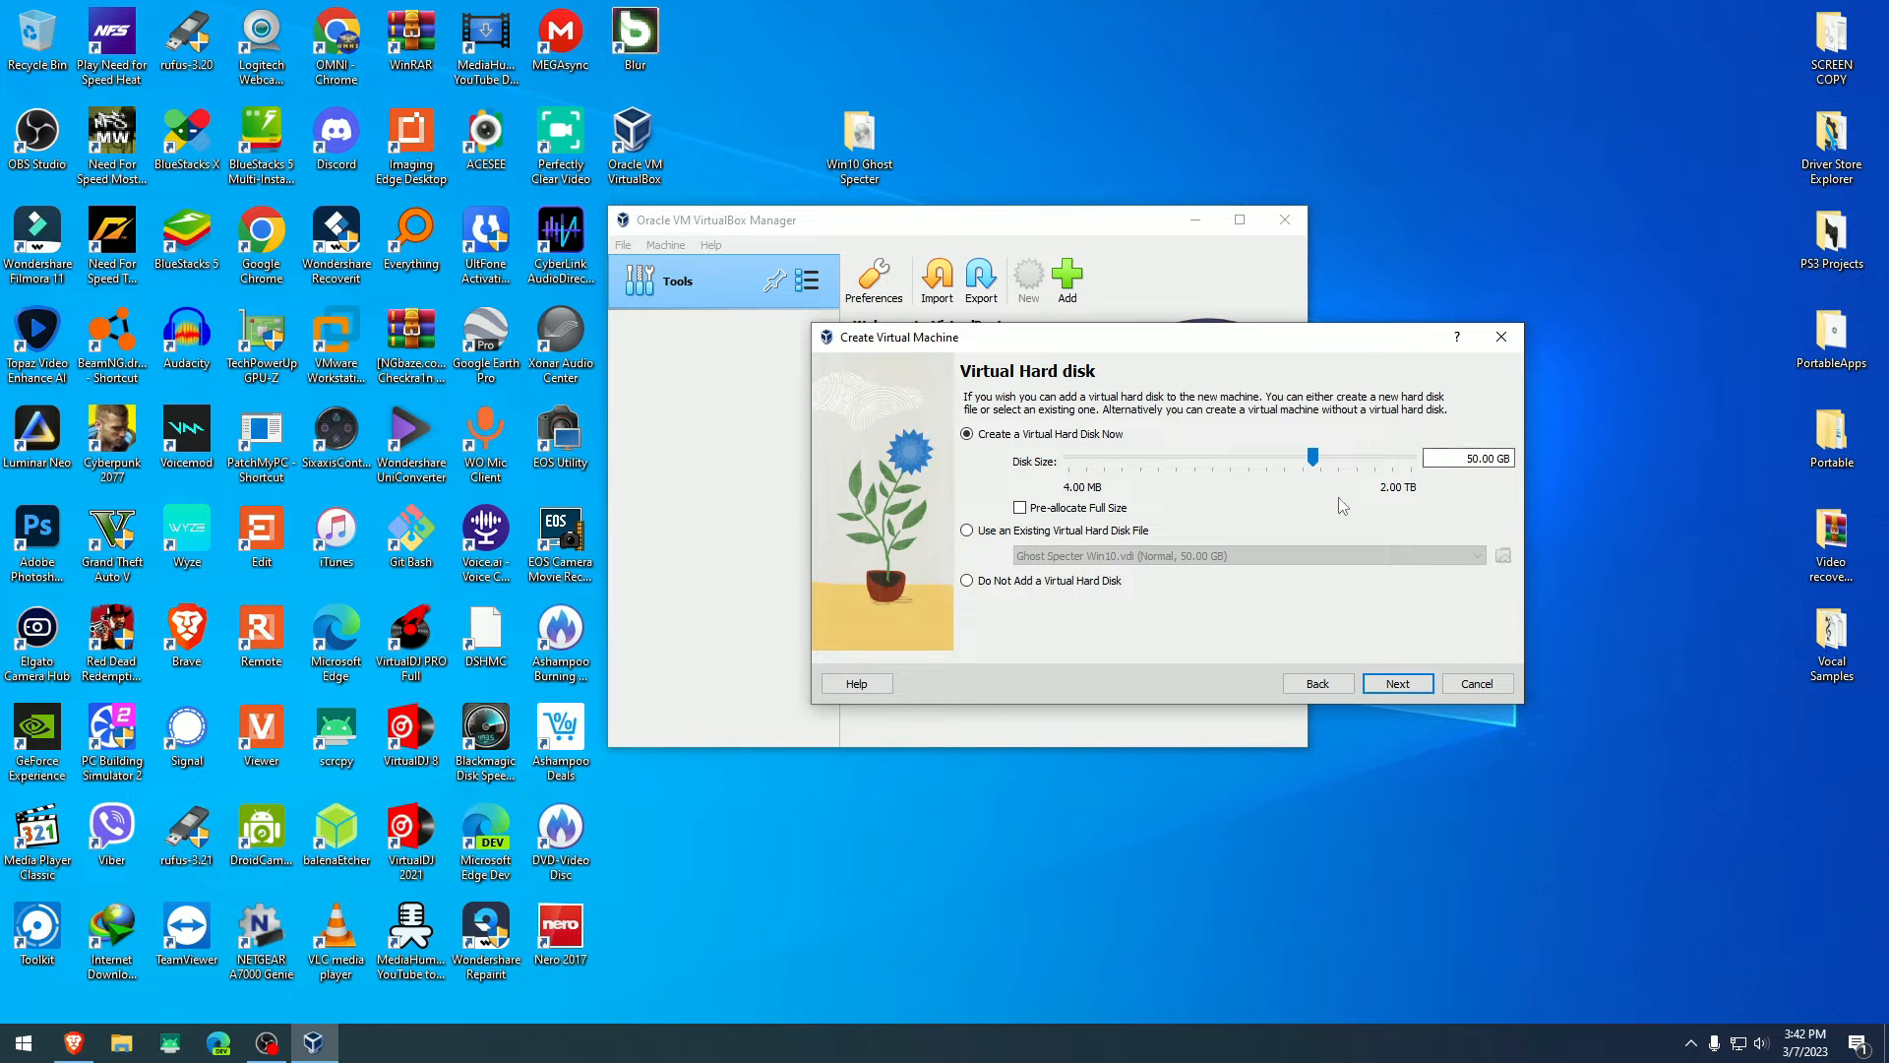
pyautogui.click(1398, 683)
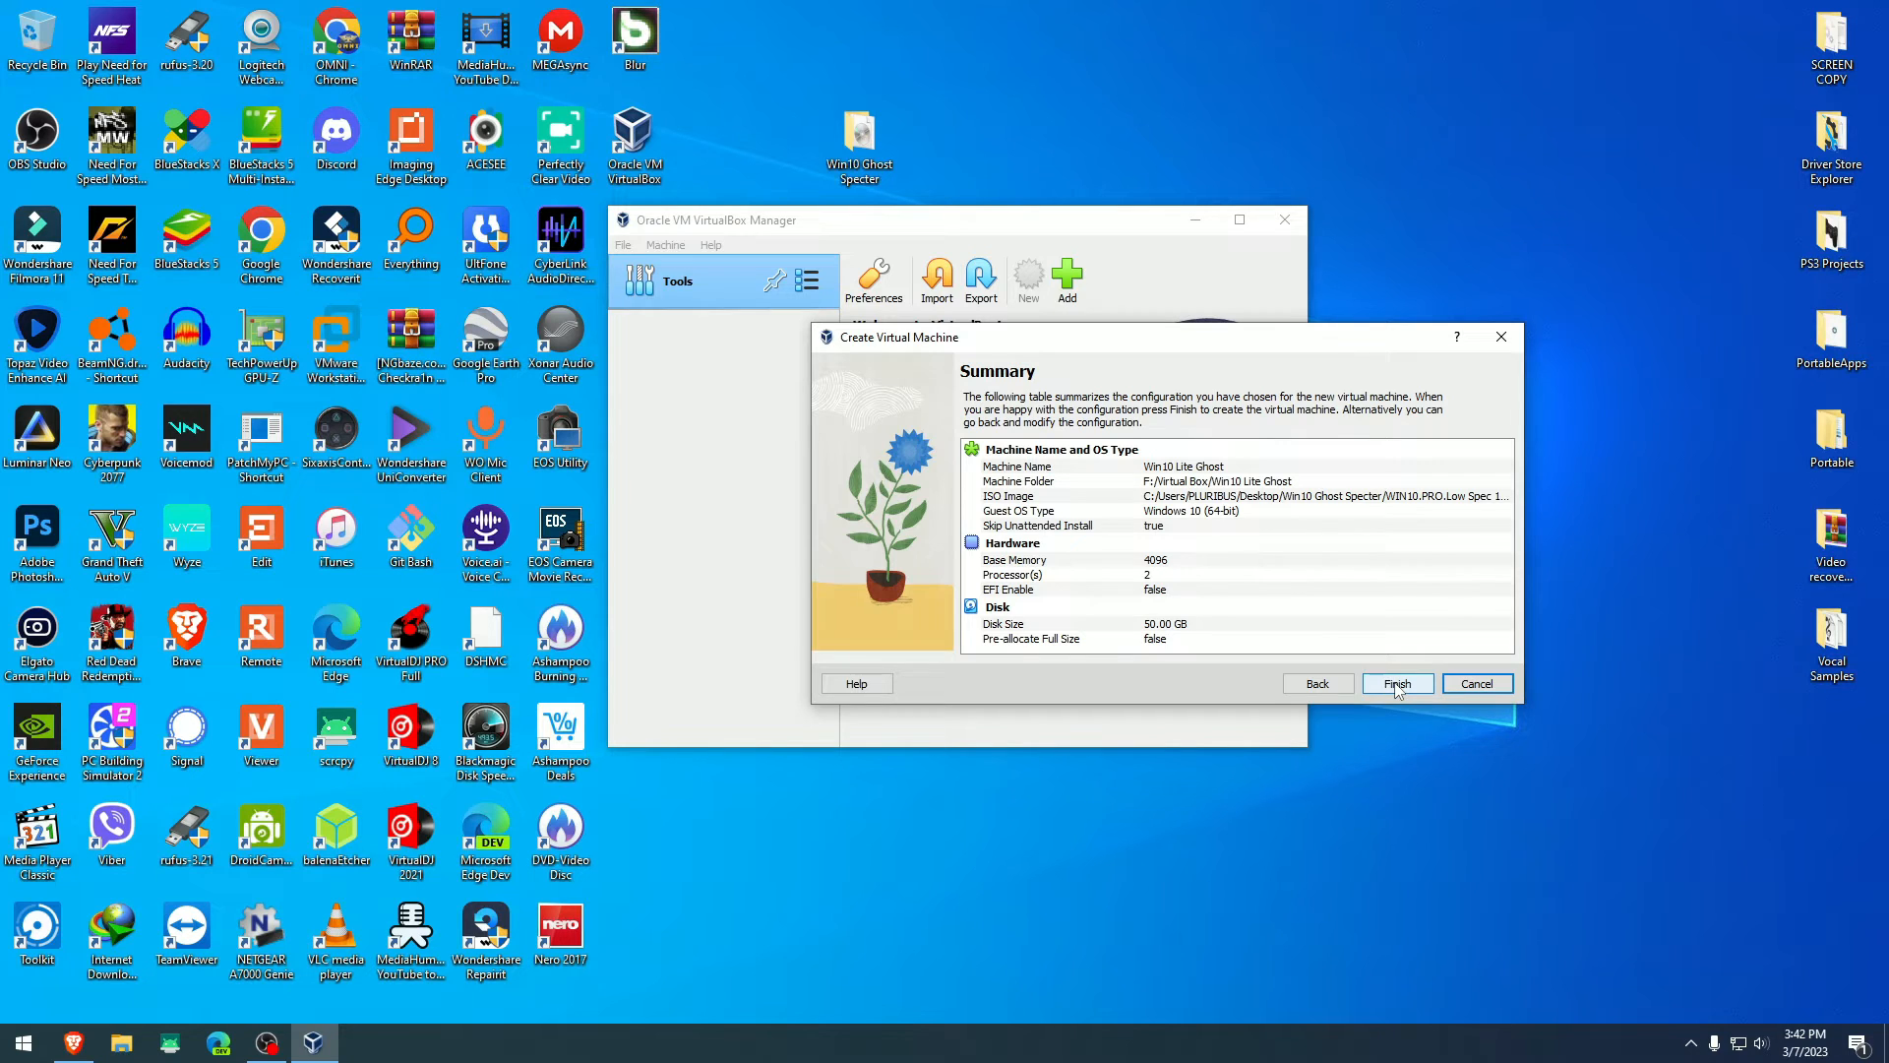
pyautogui.click(1398, 683)
pyautogui.moveTo(1105, 220)
pyautogui.mouseDown()
pyautogui.moveTo(1025, 171)
pyautogui.moveTo(922, 186)
pyautogui.mouseUp()
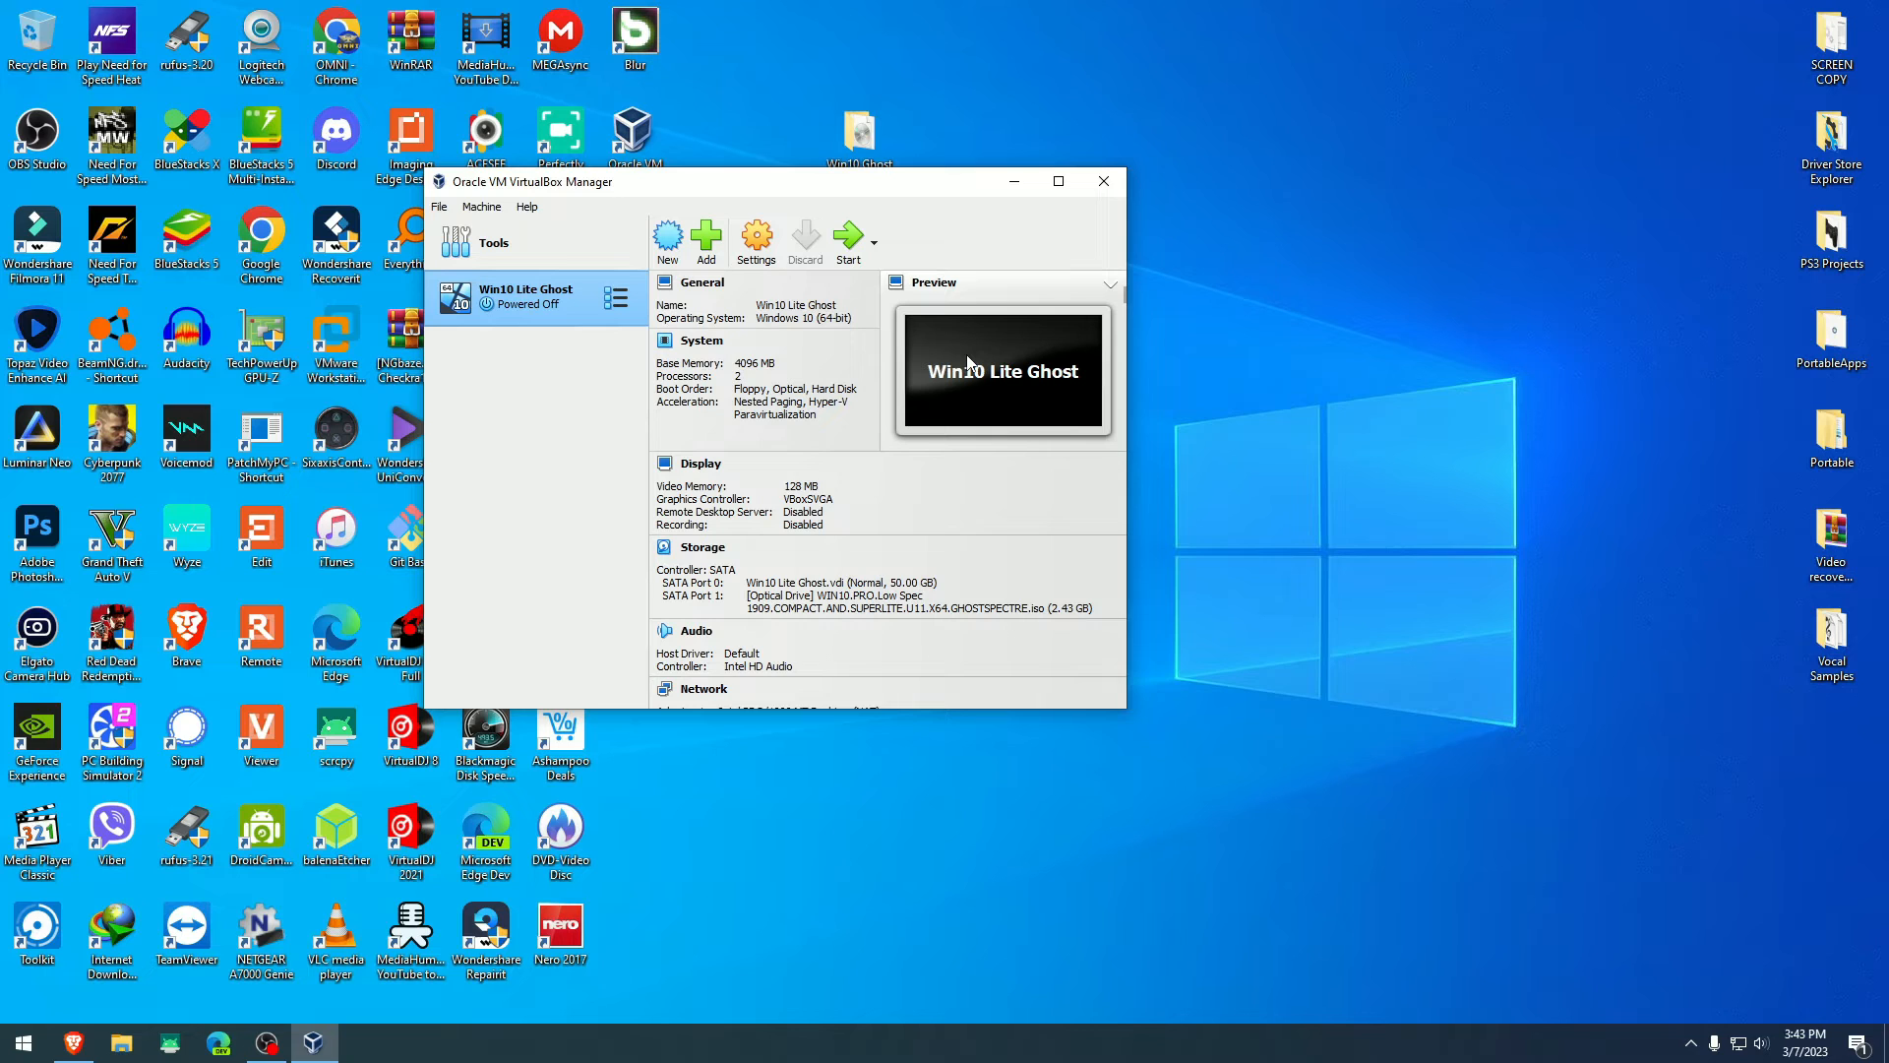
# - Start the Win10 Lite Ghost machine and enlarge its window
pyautogui.click(852, 237)
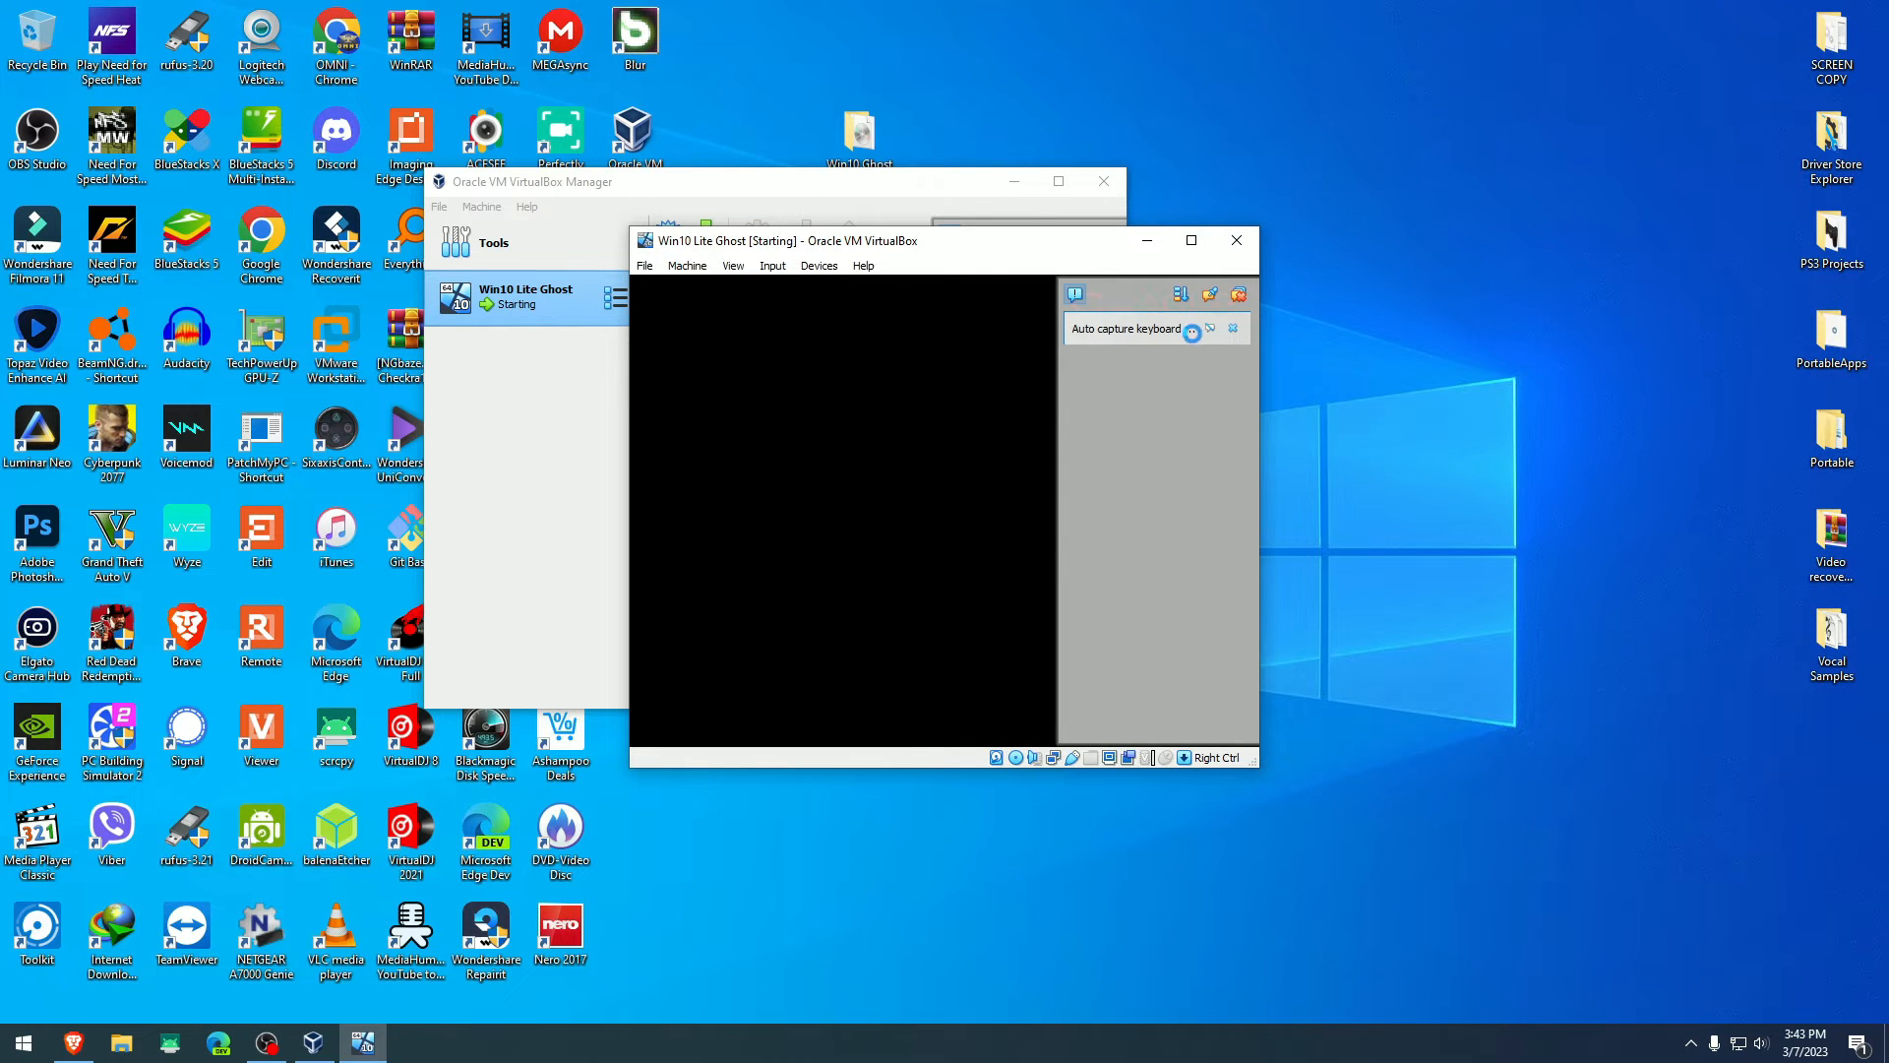
pyautogui.moveTo(1055, 241); pyautogui.dragTo(1025, 189)
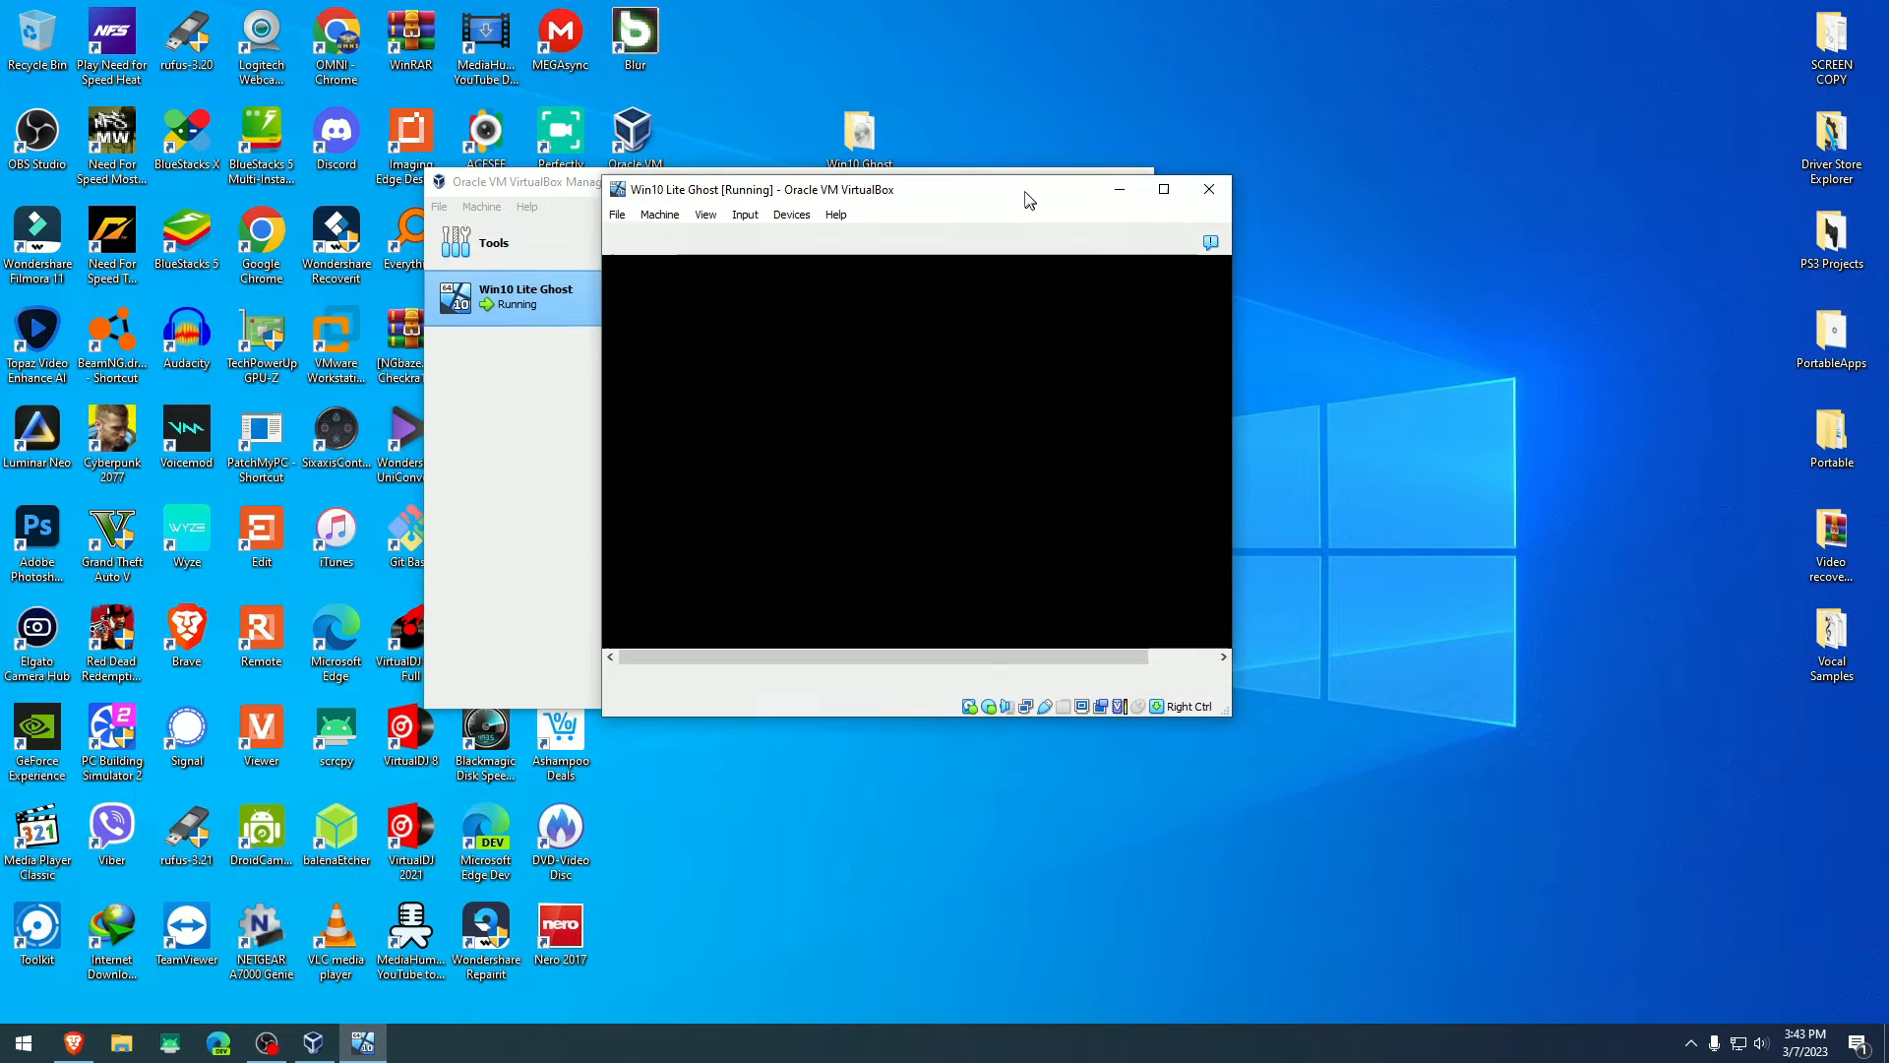
pyautogui.moveTo(1223, 713); pyautogui.dragTo(1680, 998)
pyautogui.moveTo(1240, 178); pyautogui.dragTo(1219, 123)
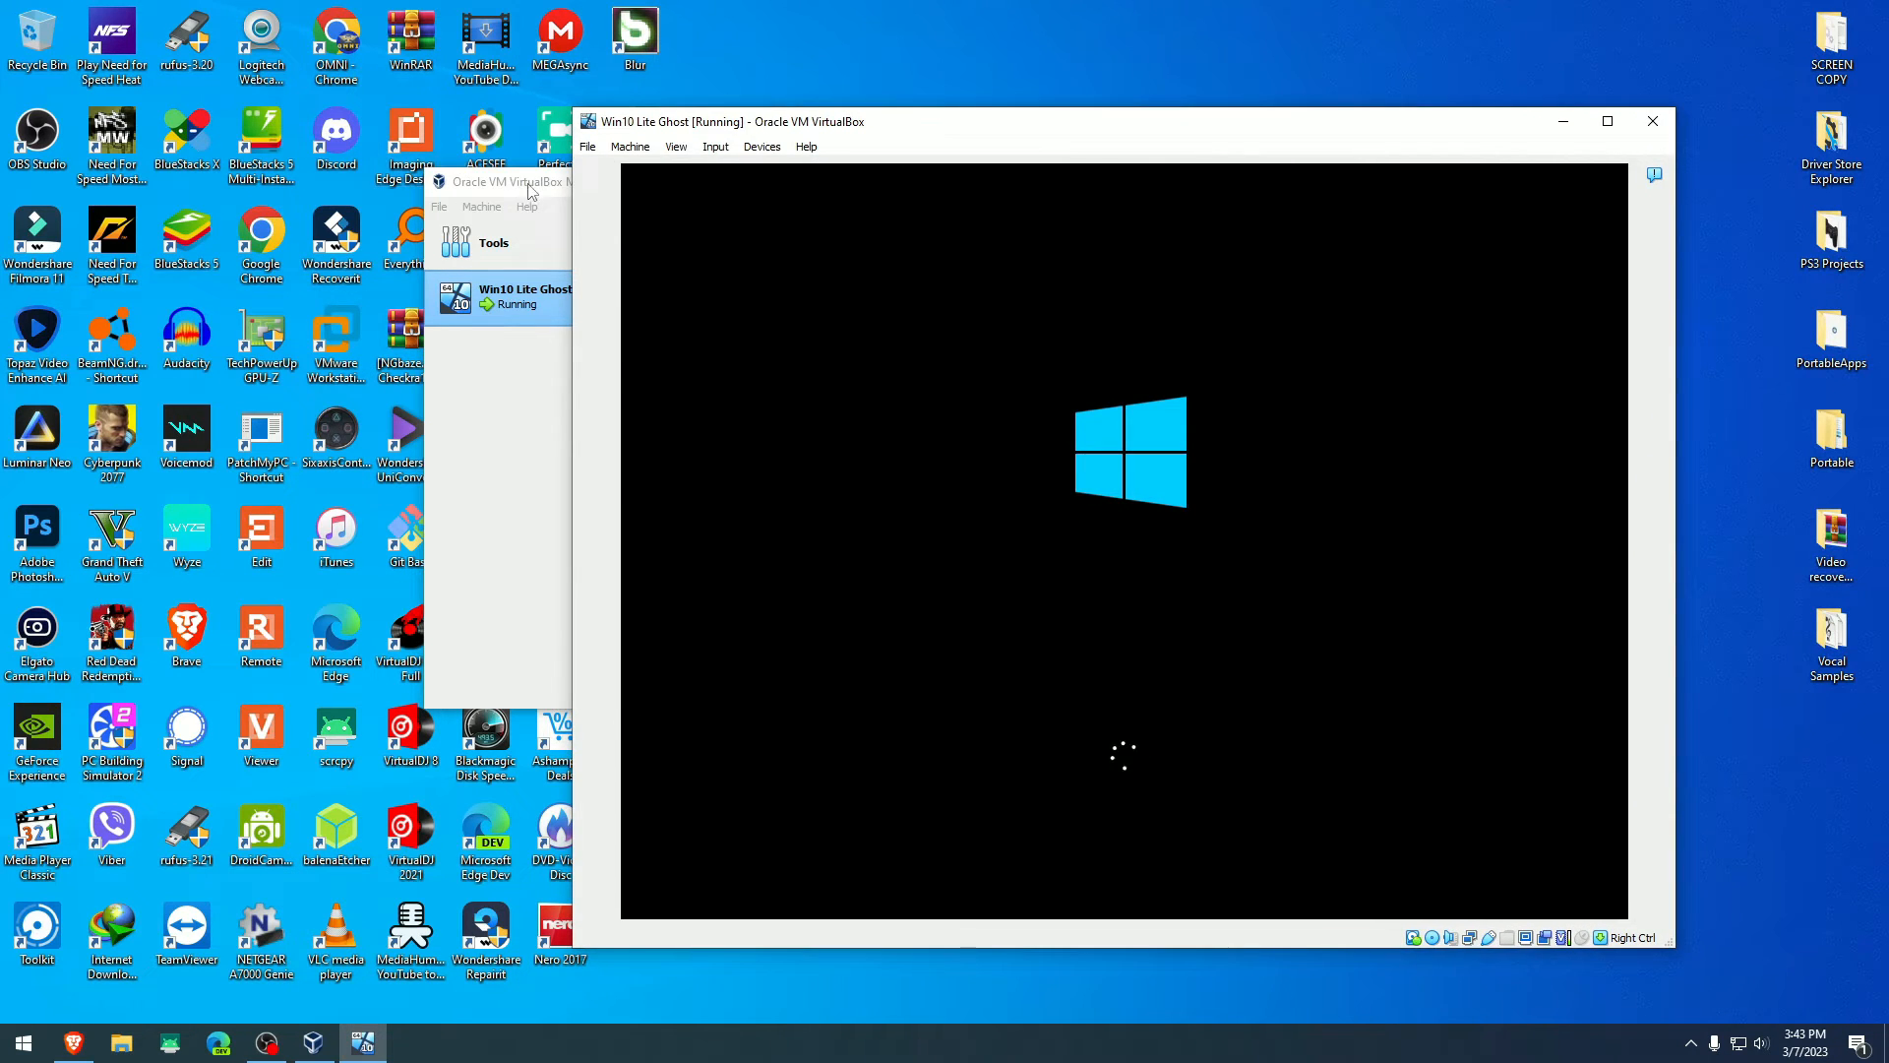
# - Place the manager and machine windows side by side and close the notification panel
pyautogui.moveTo(535, 190); pyautogui.dragTo(119, 189)
pyautogui.moveTo(975, 122); pyautogui.dragTo(1140, 116)
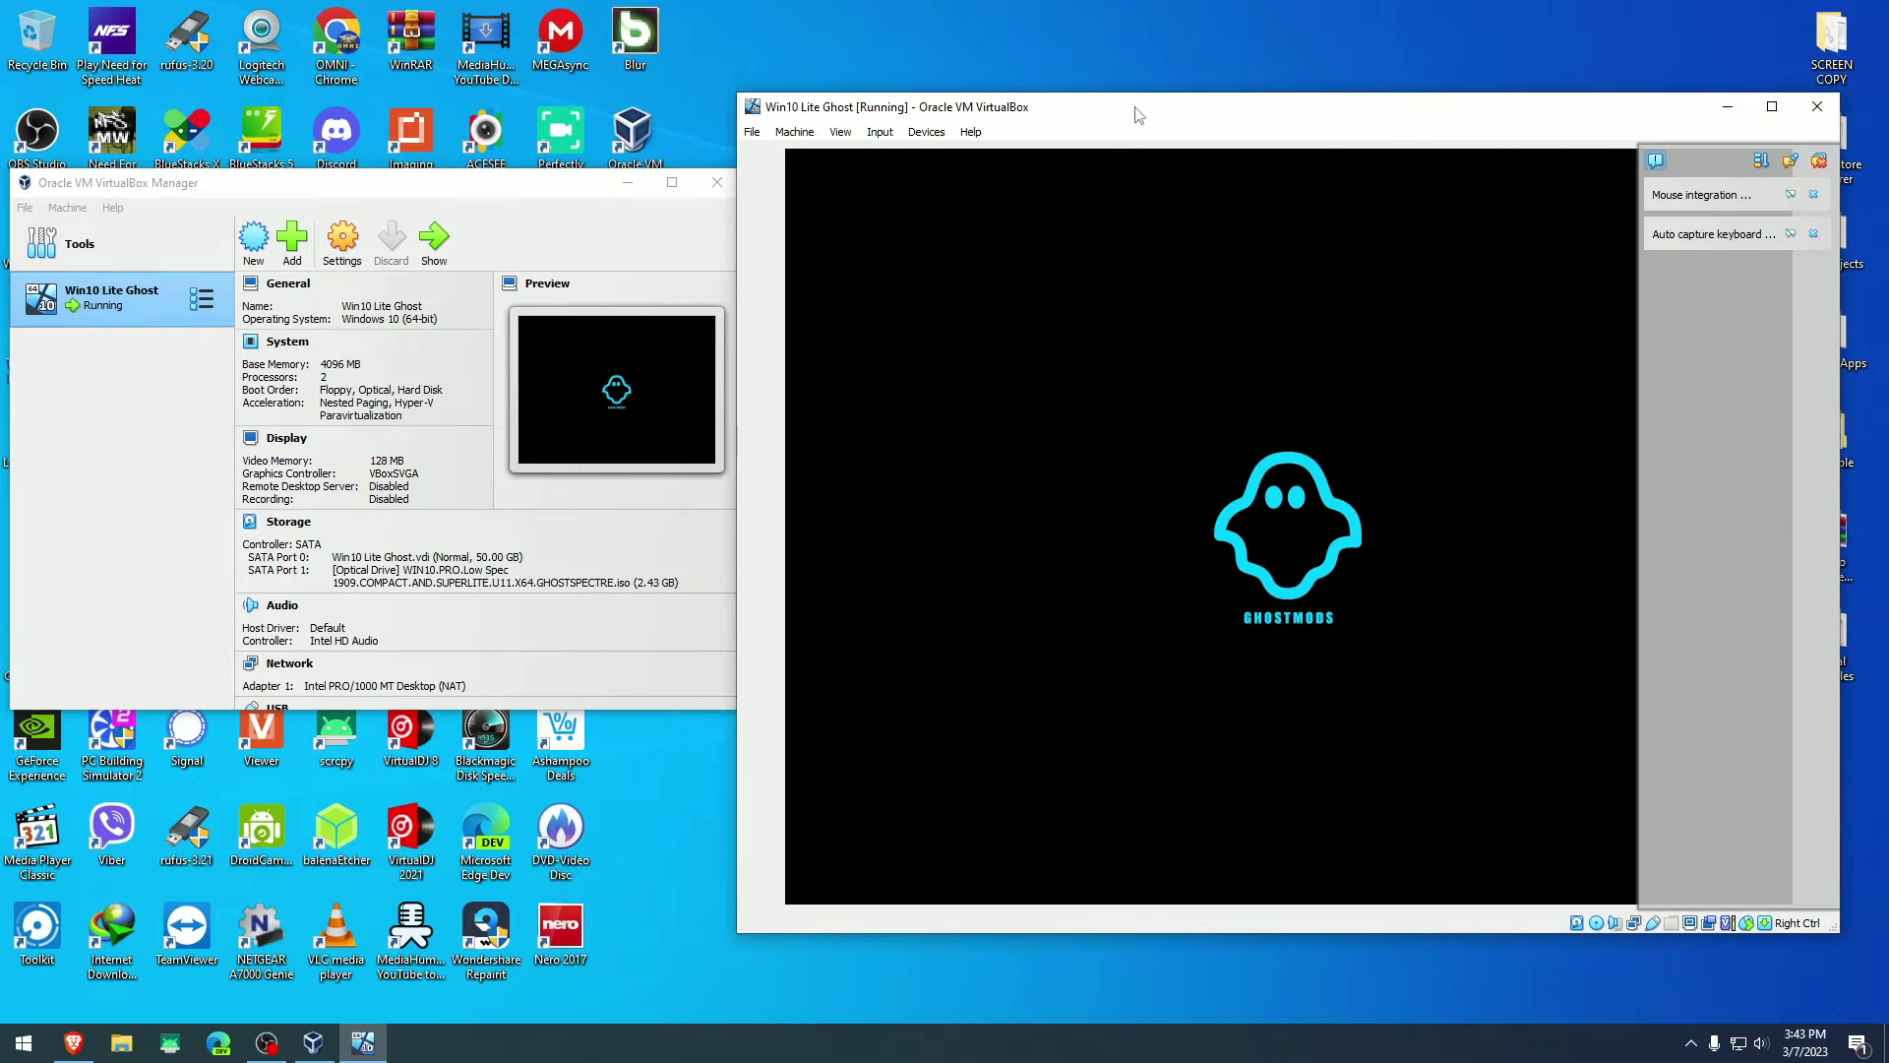
pyautogui.click(1657, 163)
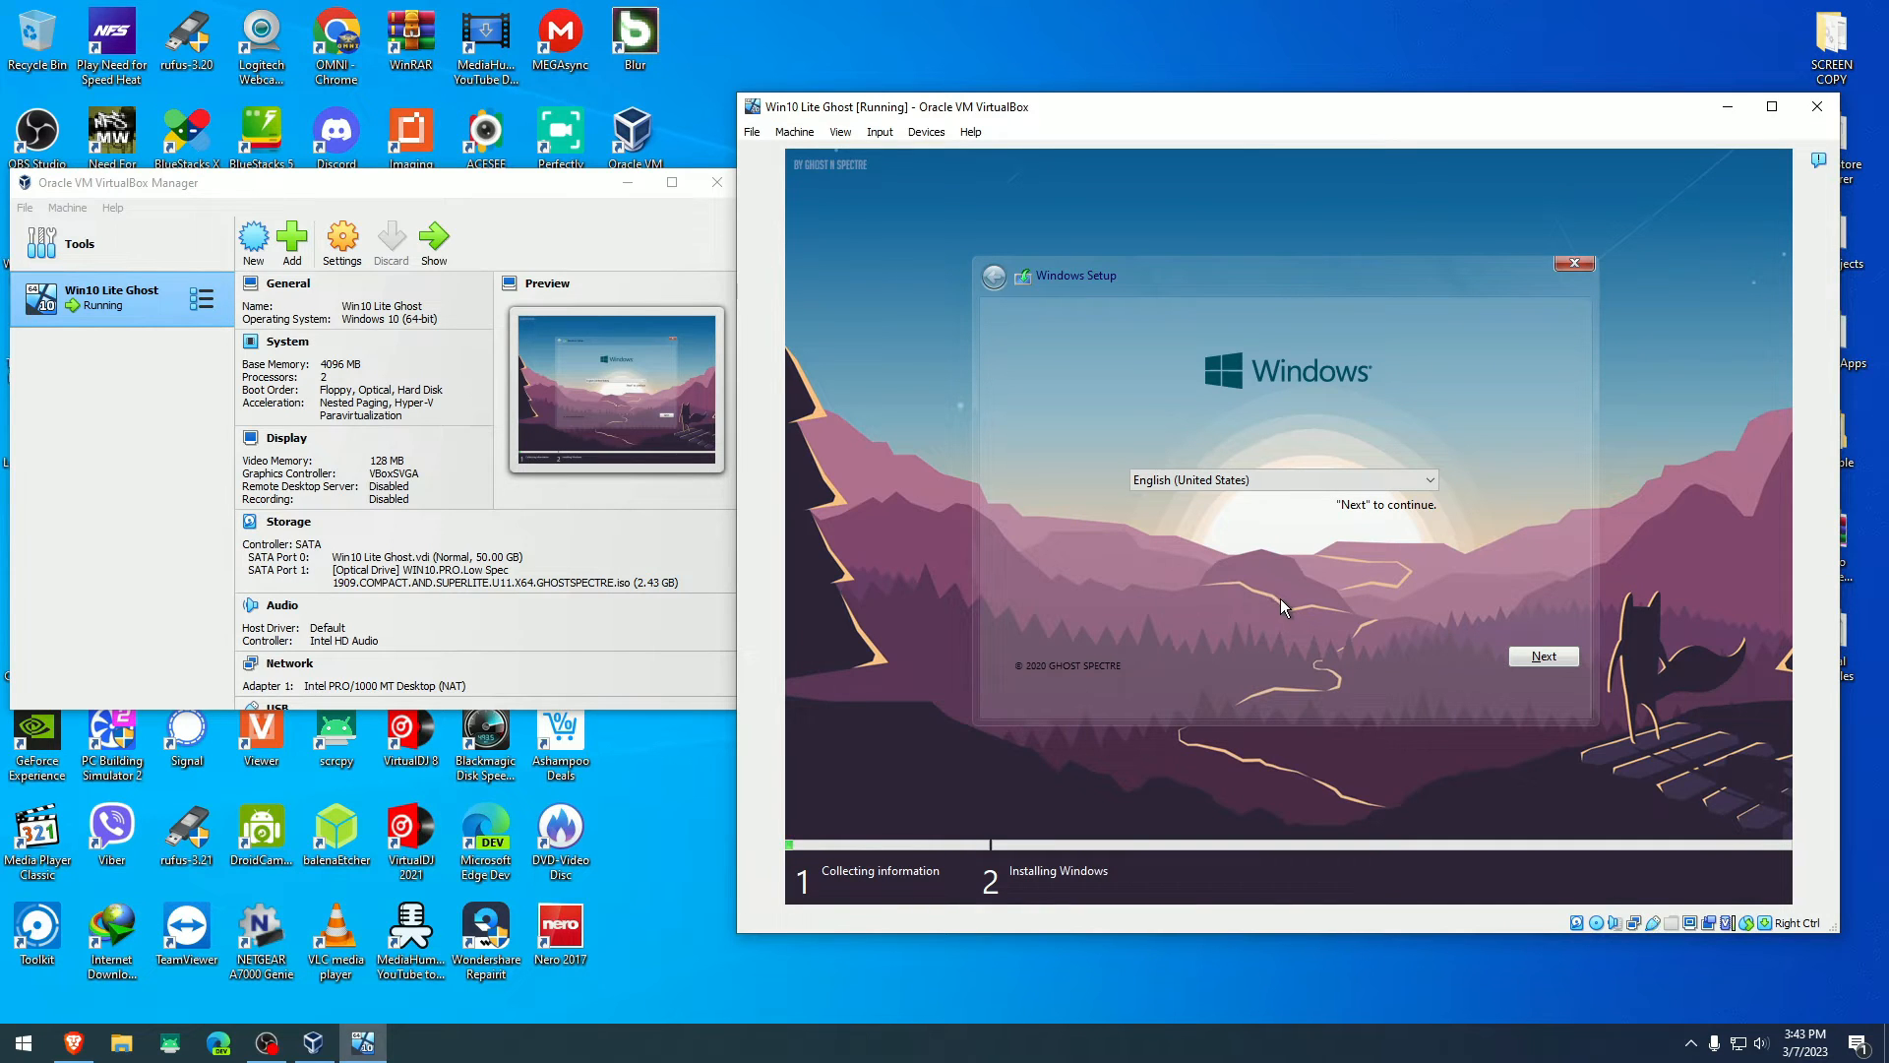
# - Keep the language, choose WIN10 PRO - SUPERLITE, accept the license terms and begin installing
pyautogui.click(1546, 661)
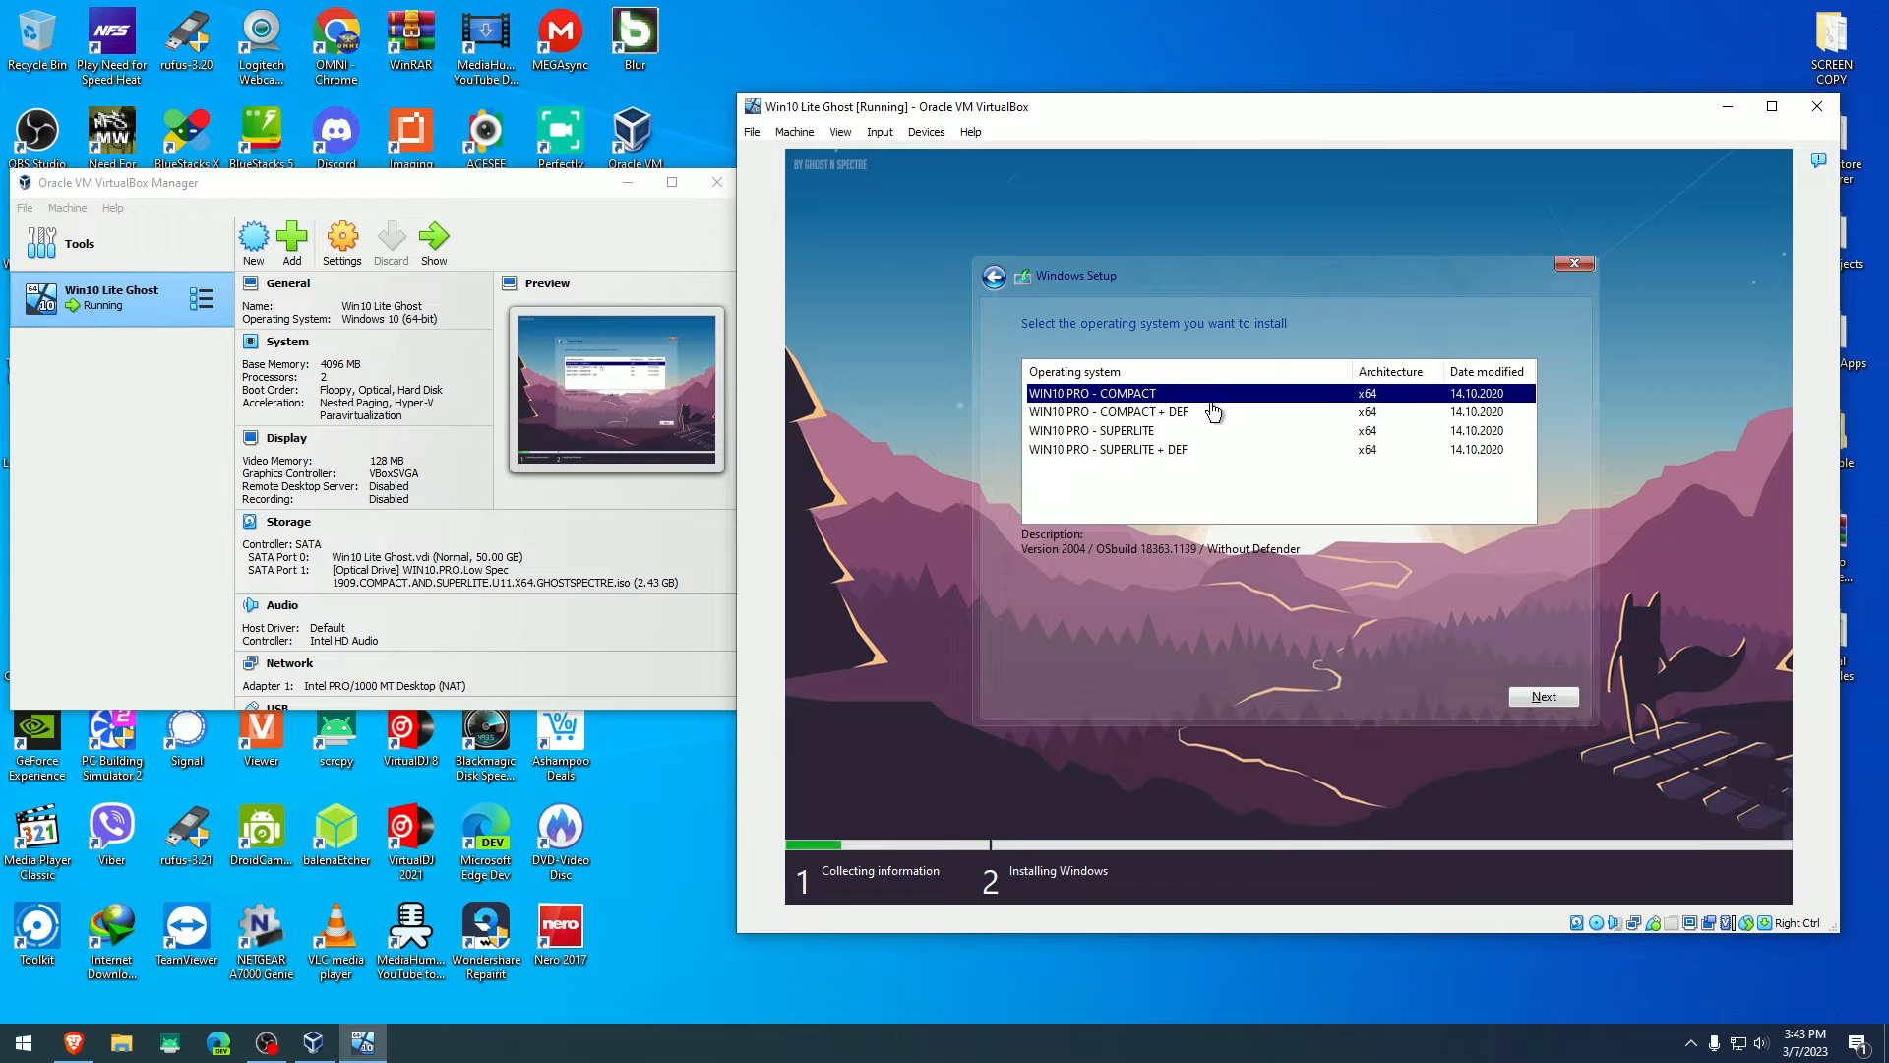
pyautogui.click(1133, 431)
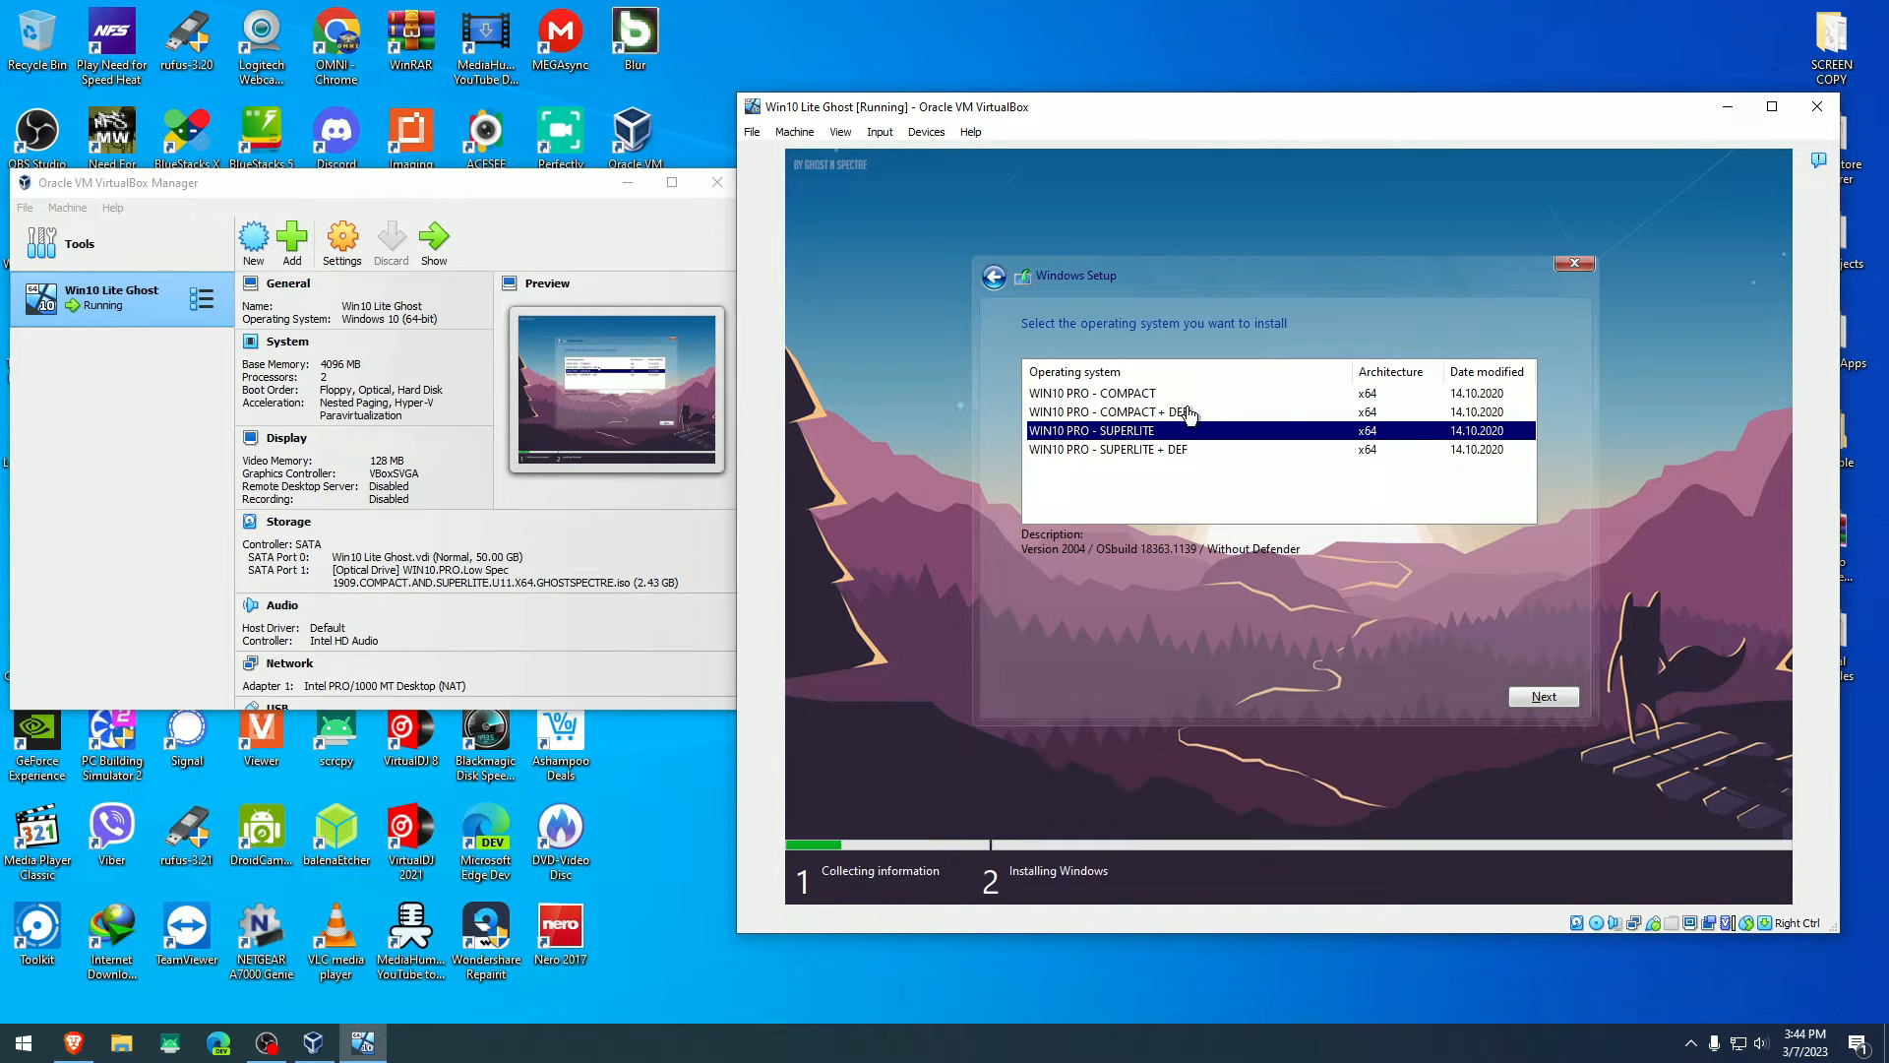
pyautogui.click(1540, 696)
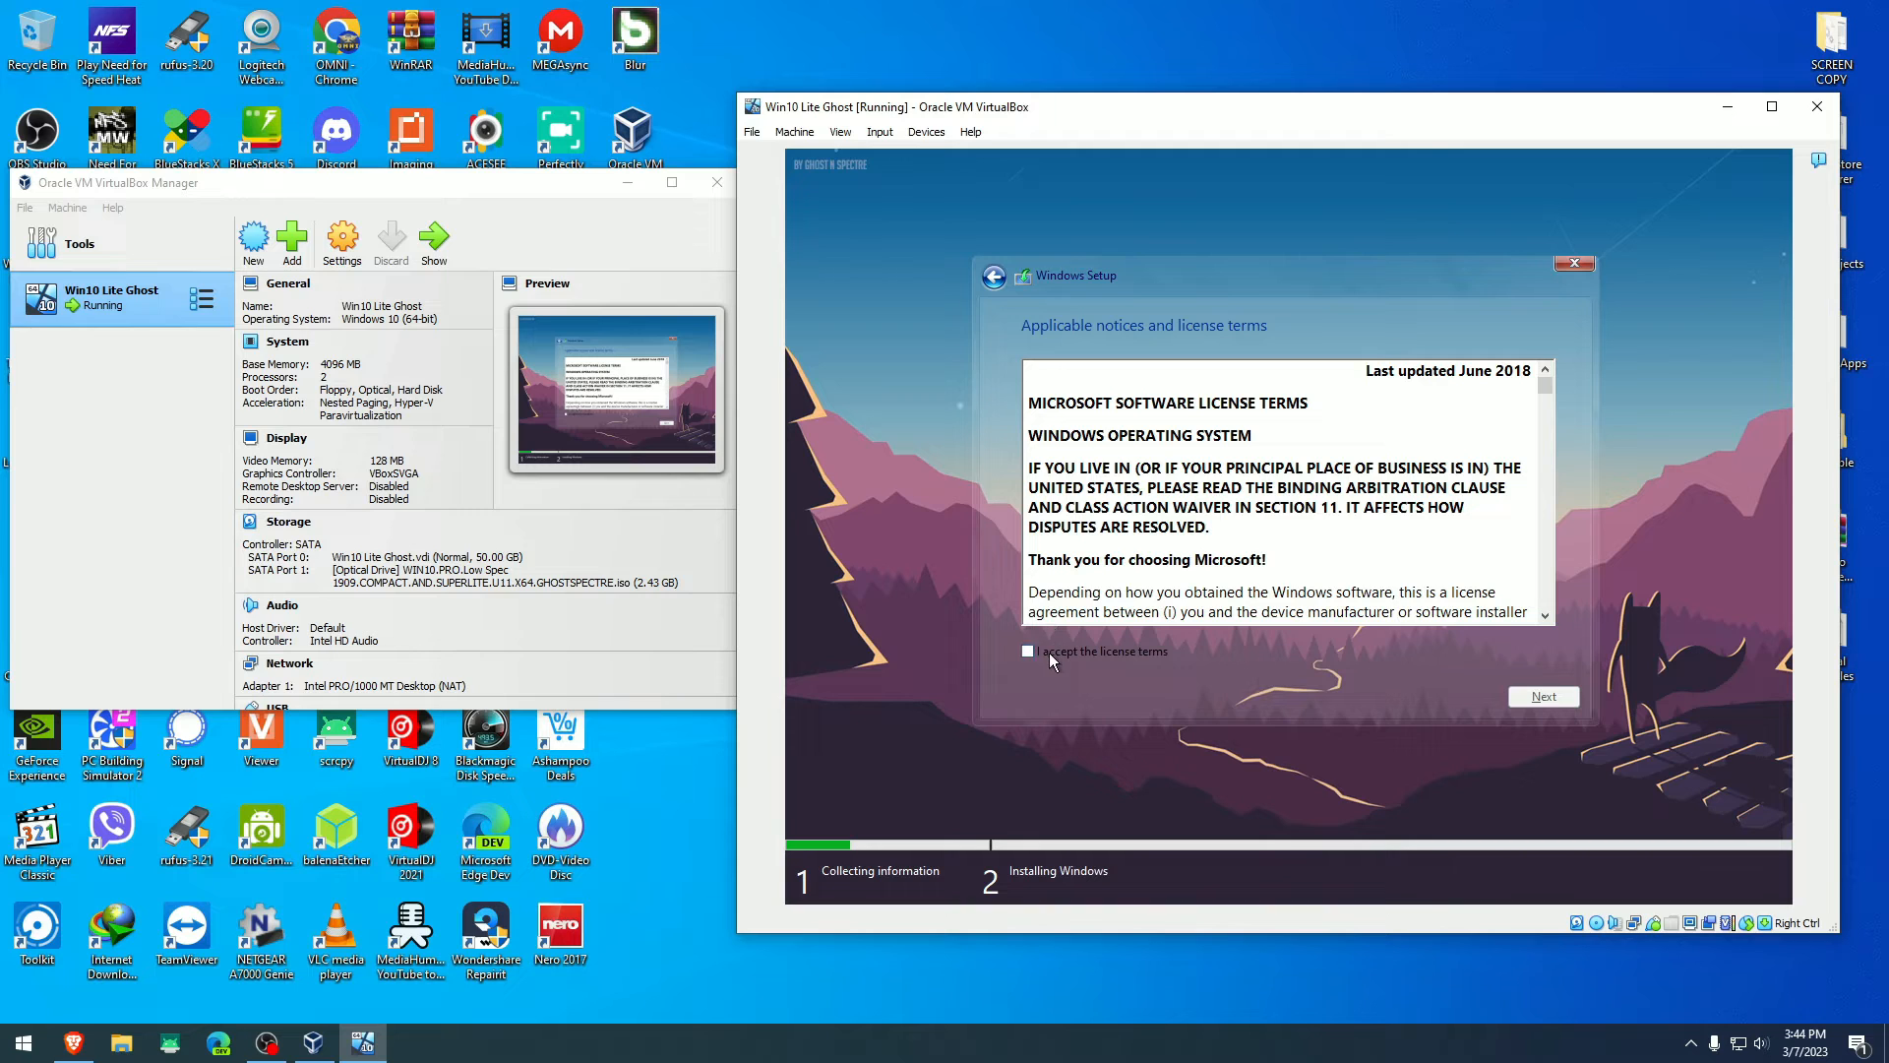
pyautogui.click(1028, 652)
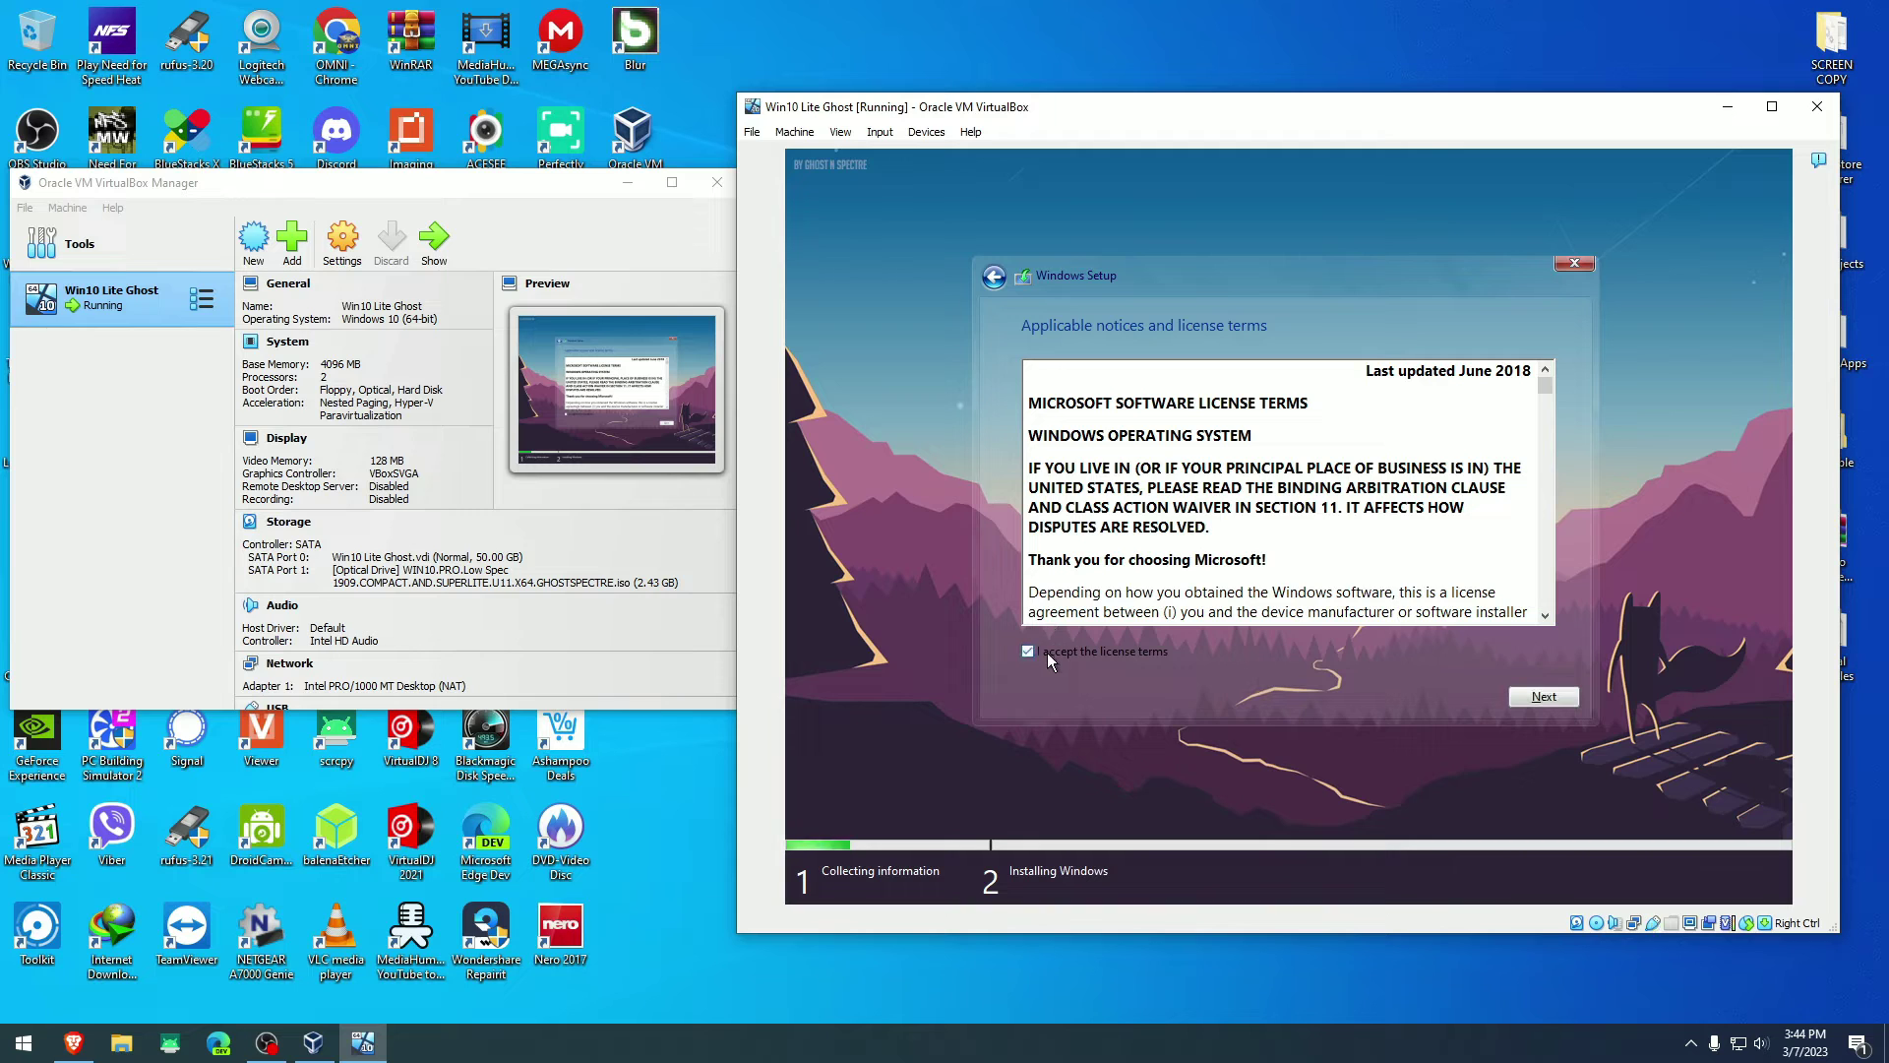
pyautogui.click(1538, 698)
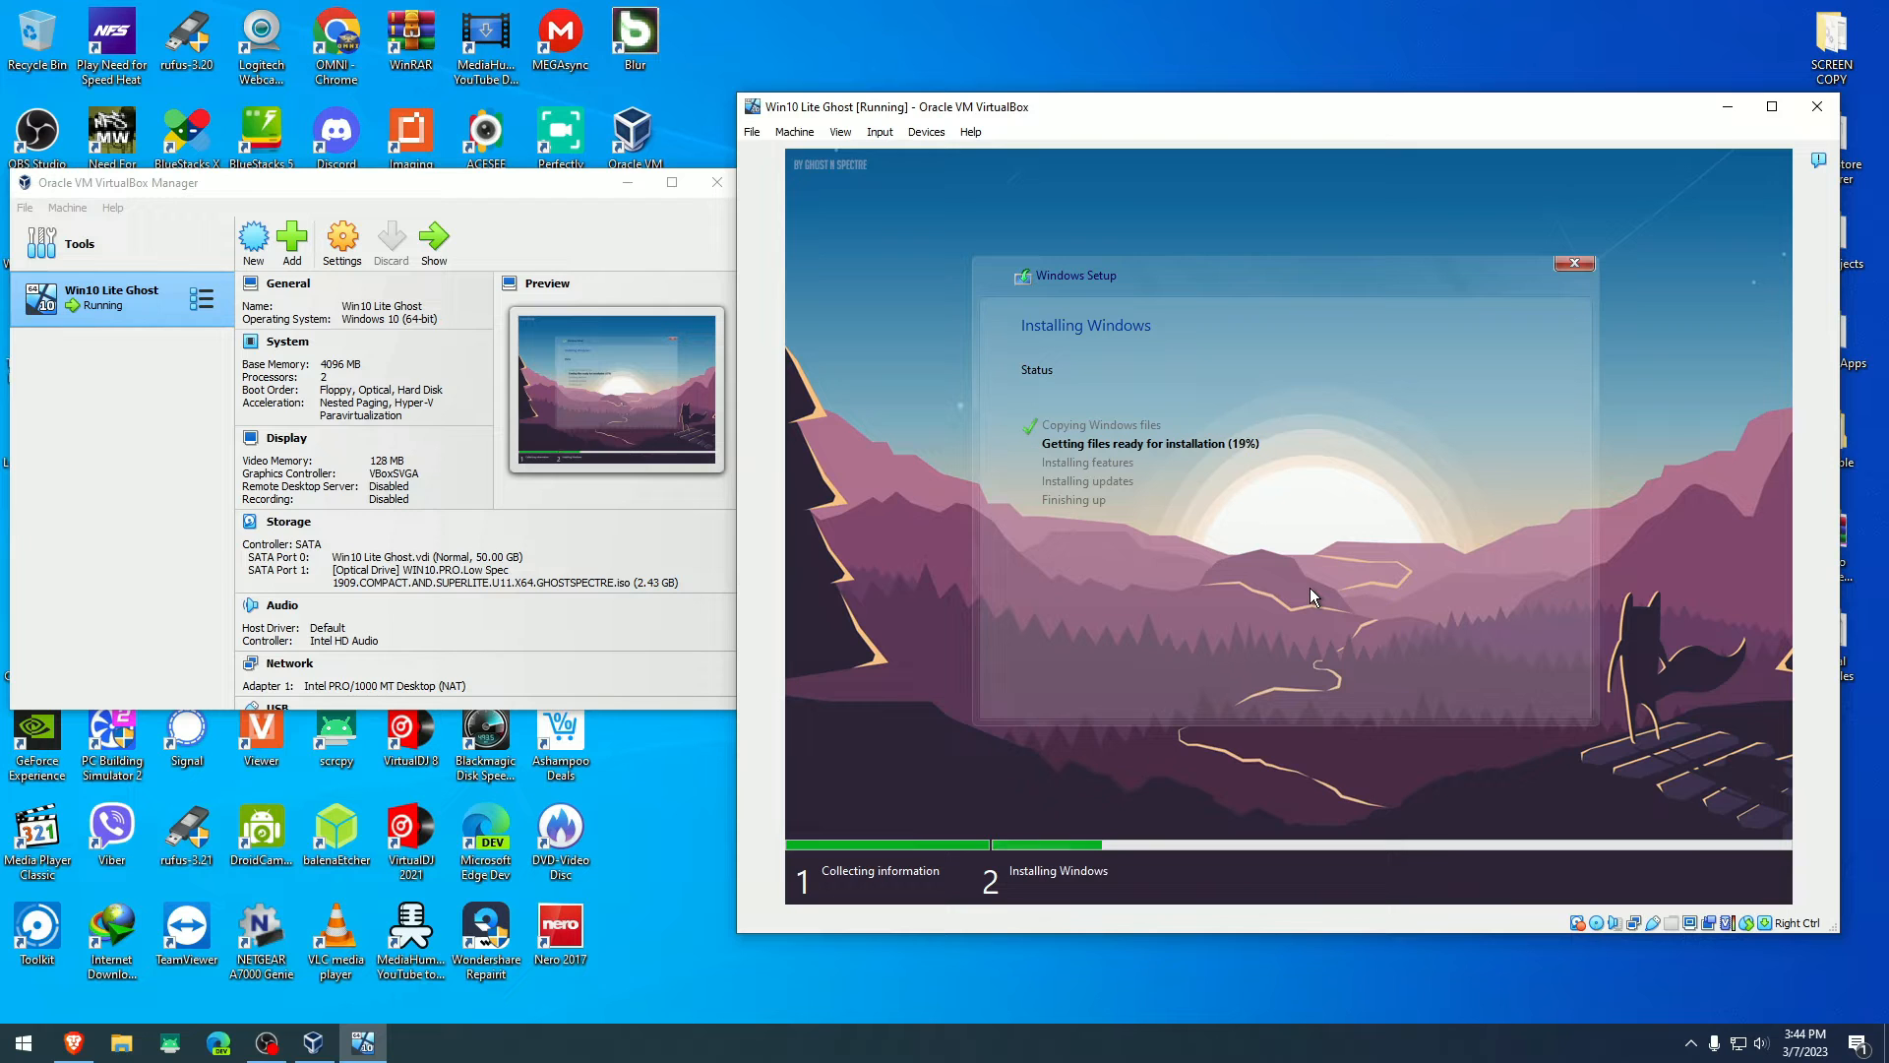
# - Nudge the machine window while Windows Setup copies files and reboots to Customize settings
pyautogui.moveTo(1265, 117); pyautogui.dragTo(1274, 109)
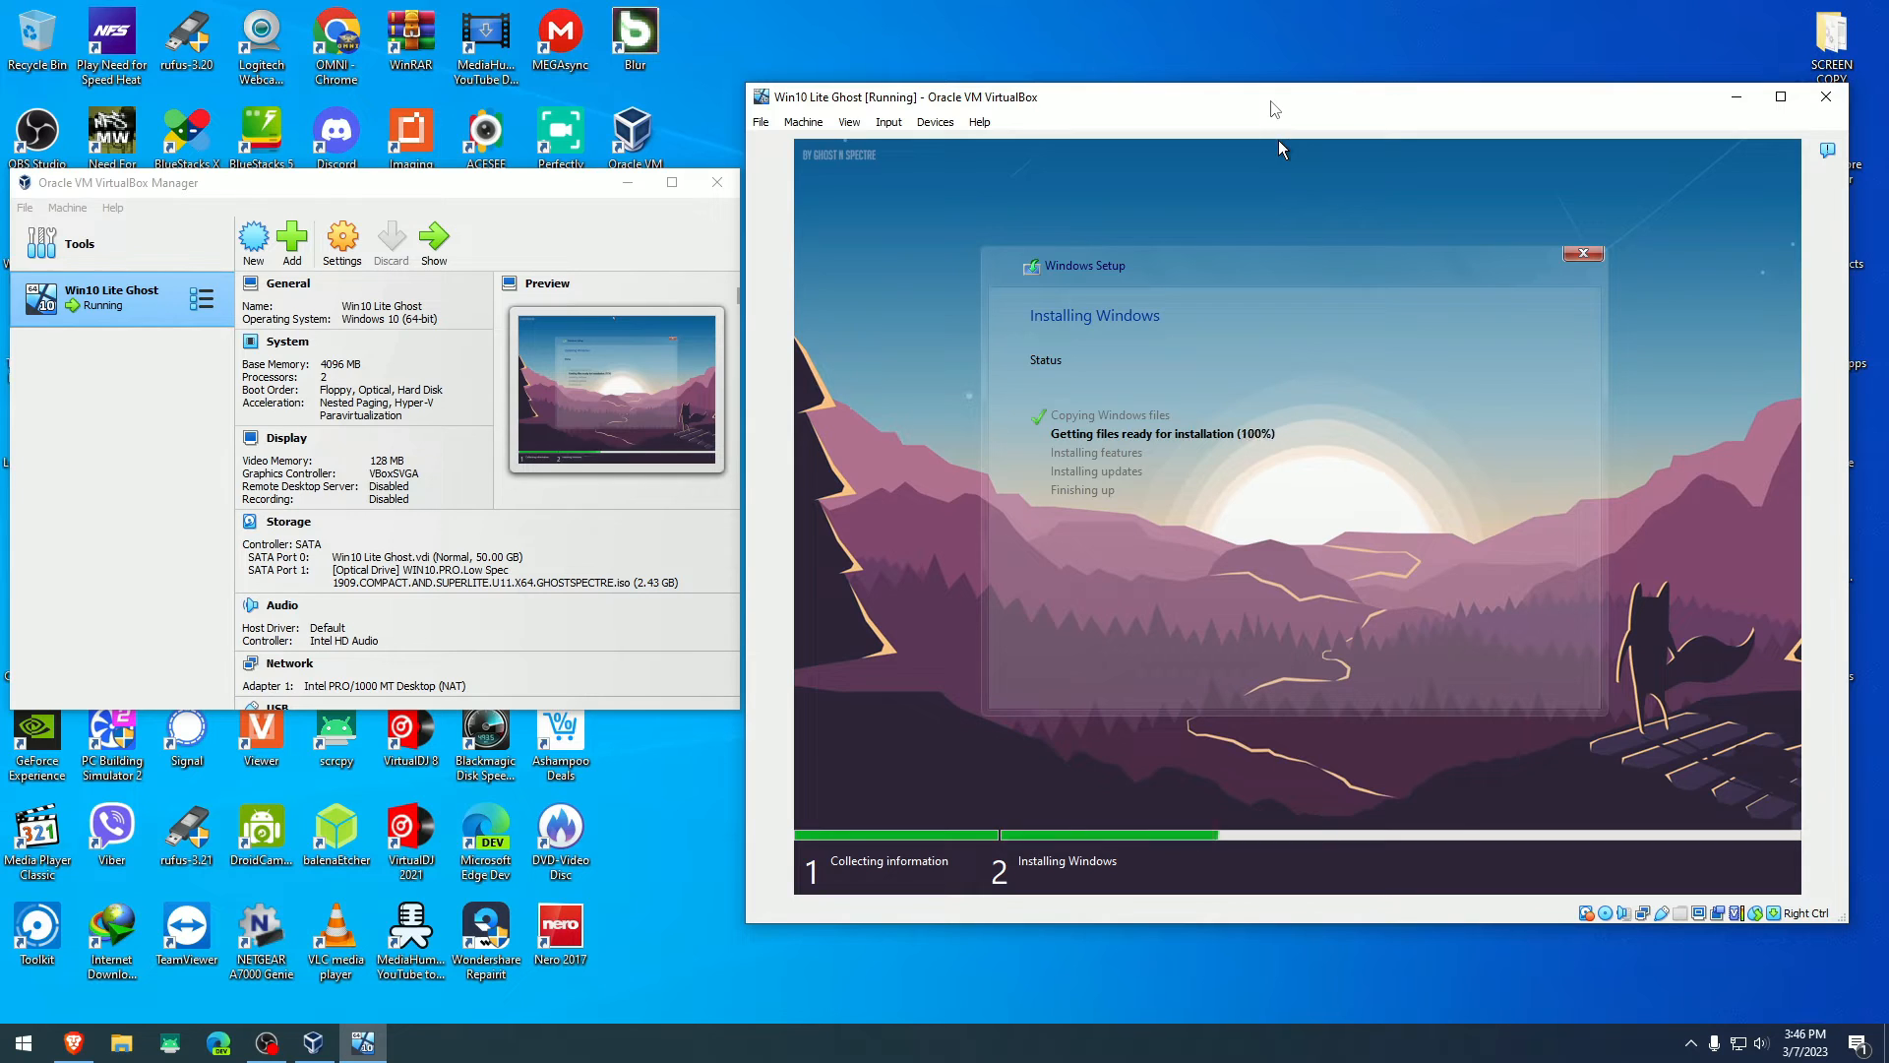
pyautogui.click(1343, 367)
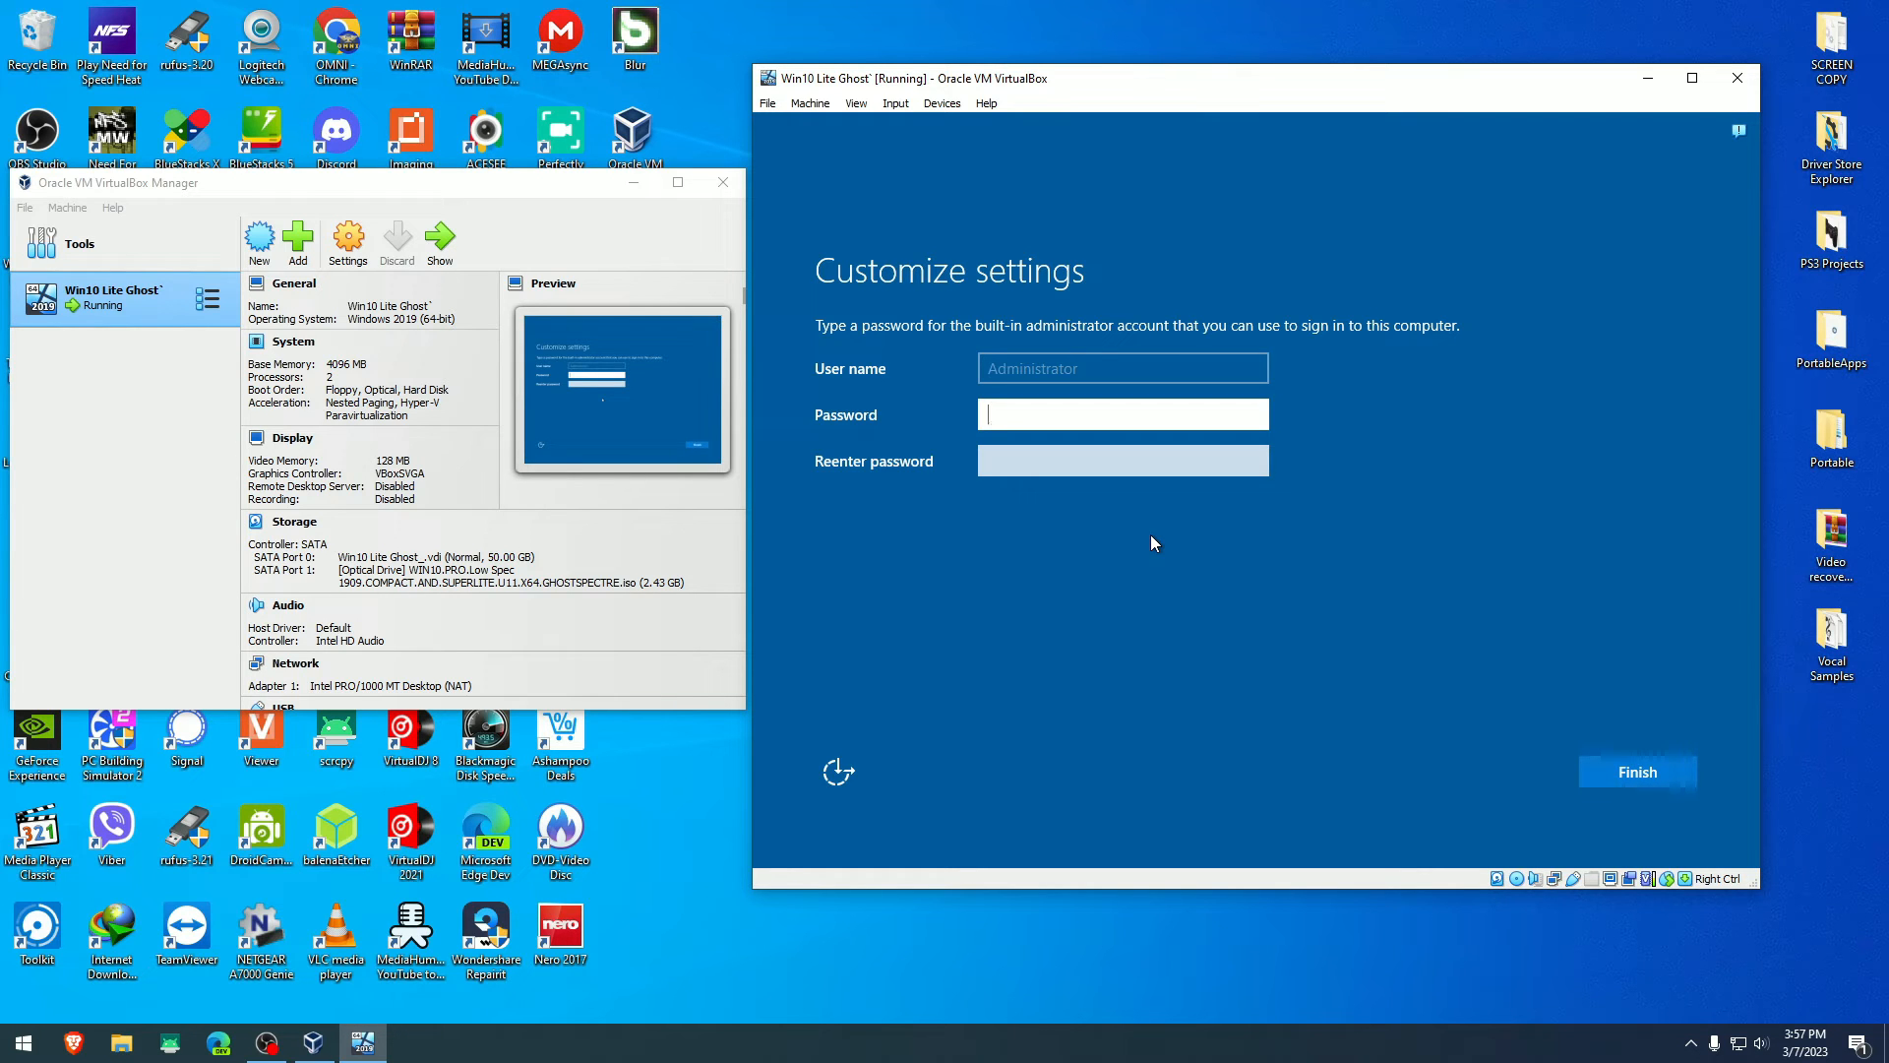
# - Submit the administrator account settings so the Spectre desktop loads
pyautogui.click(1638, 772)
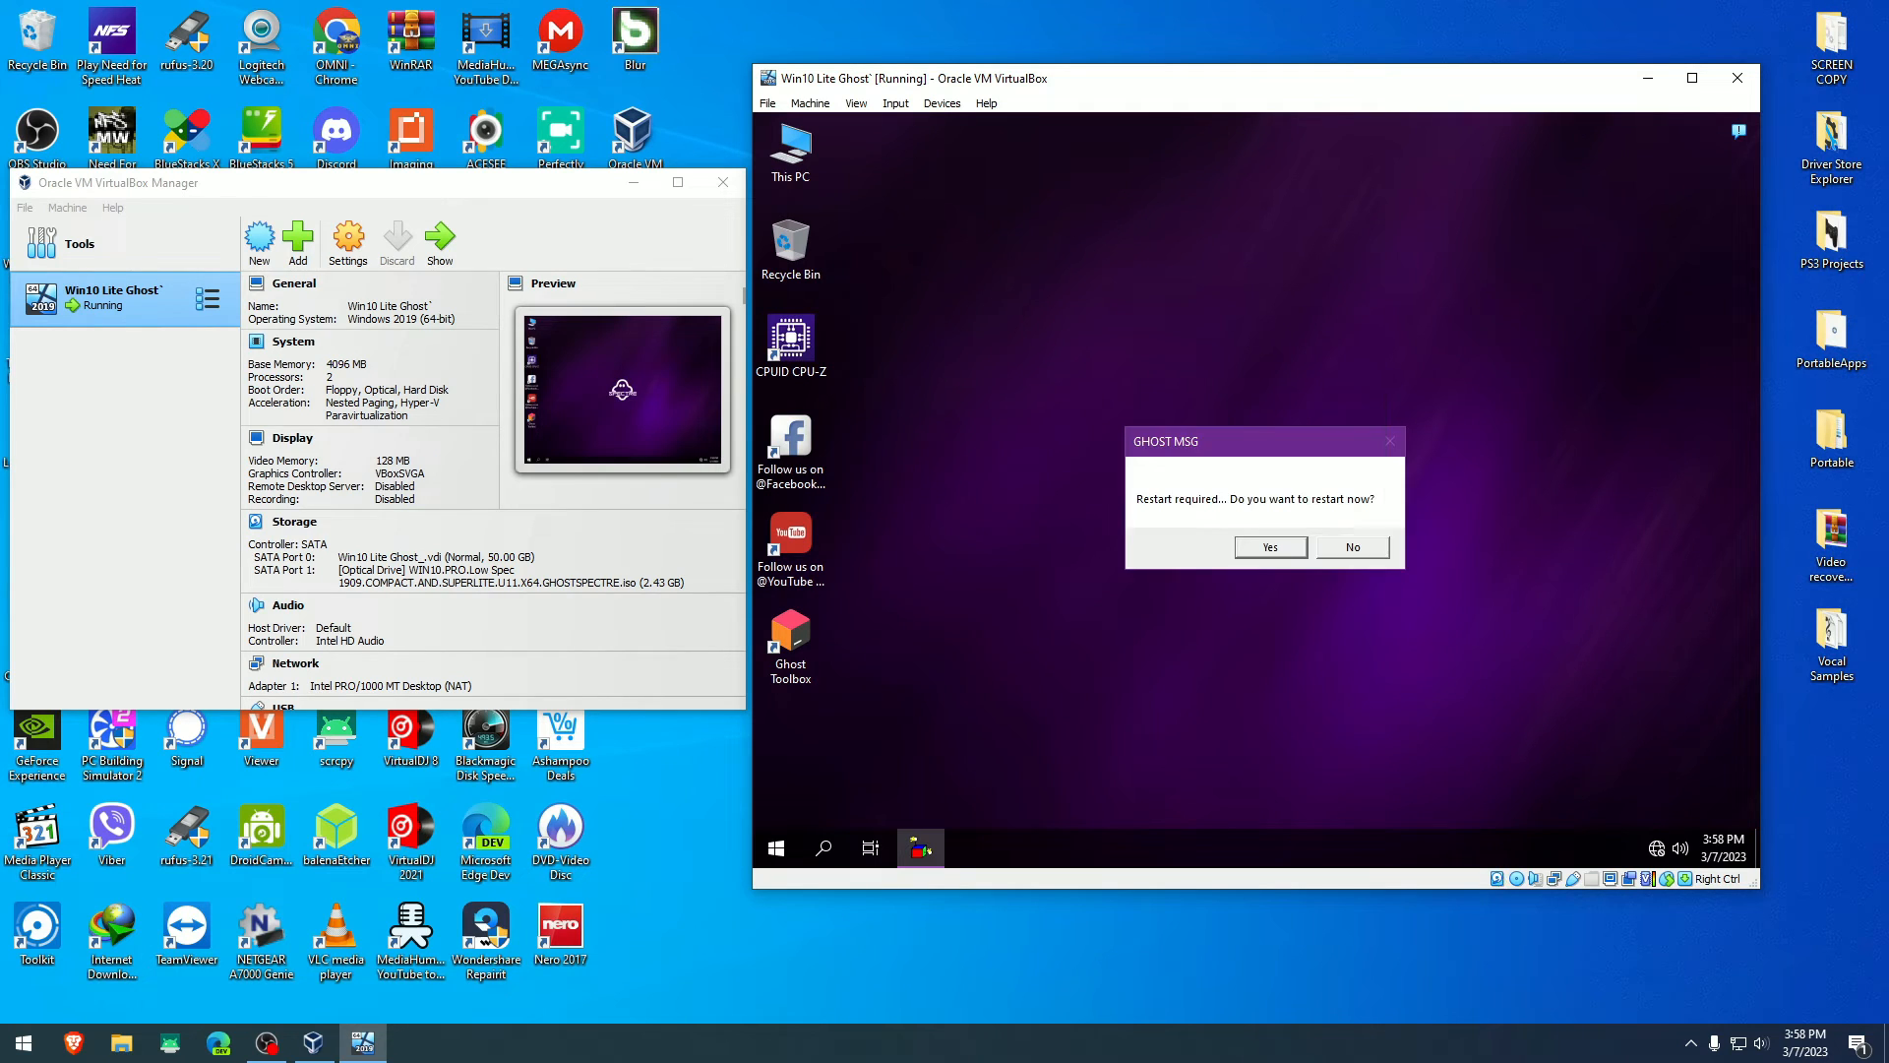
# - Move the GHOST MSG prompt aside and agree to restart the virtual Windows now
pyautogui.moveTo(1250, 443); pyautogui.dragTo(1292, 351)
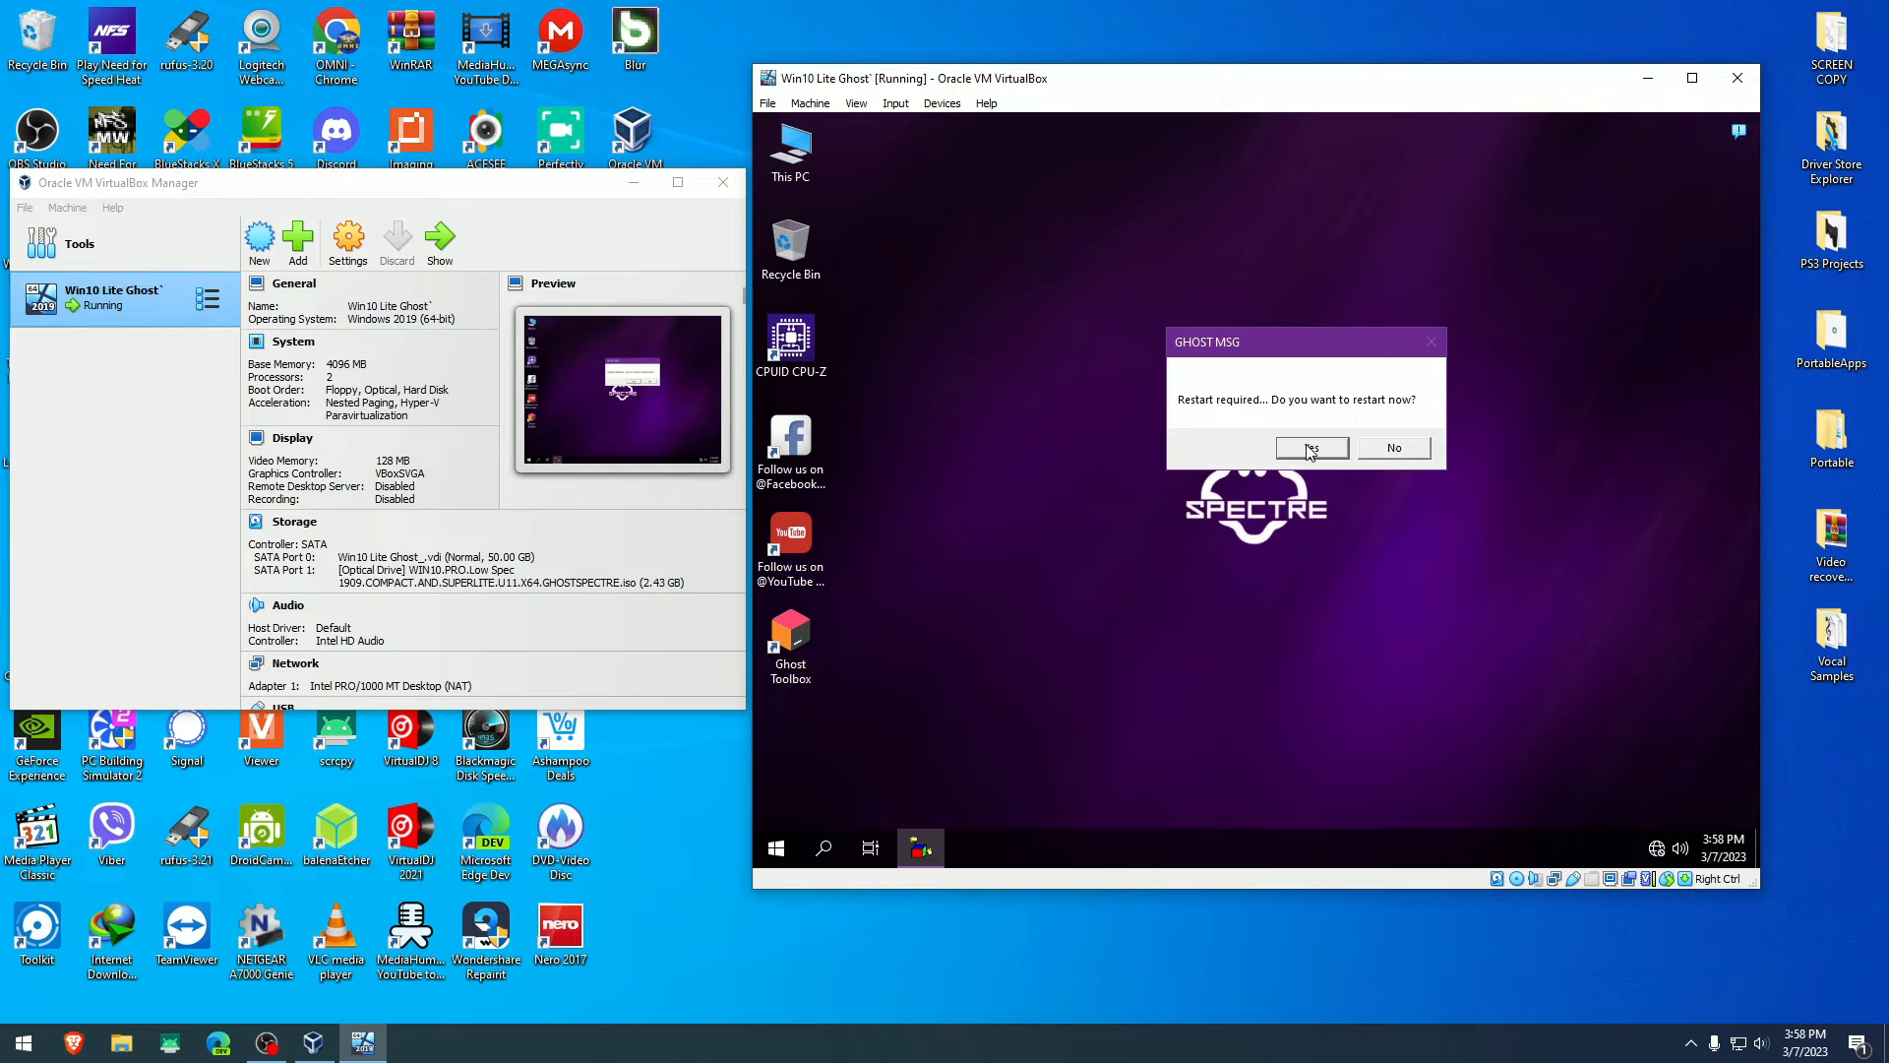
pyautogui.click(1312, 447)
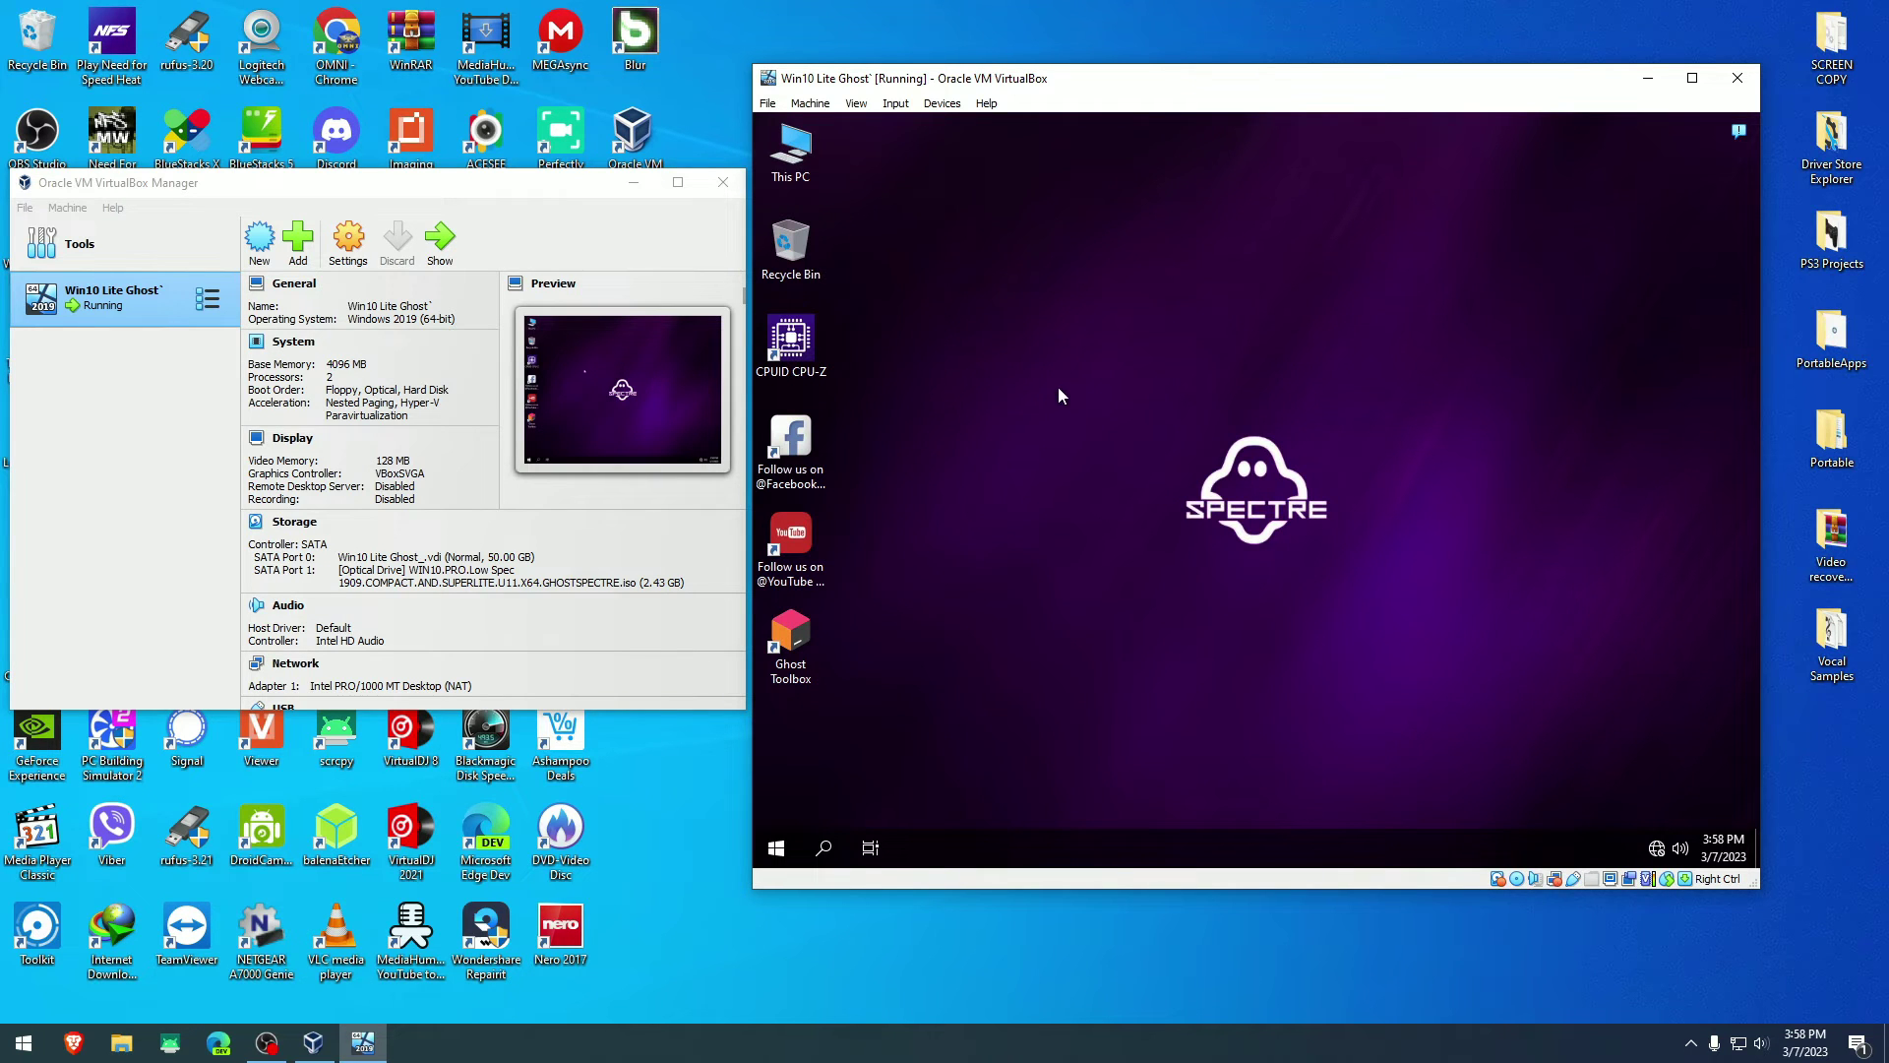
# - Refresh the virtual desktop and reach the machine's network settings via Devices
pyautogui.rightClick(1059, 388)
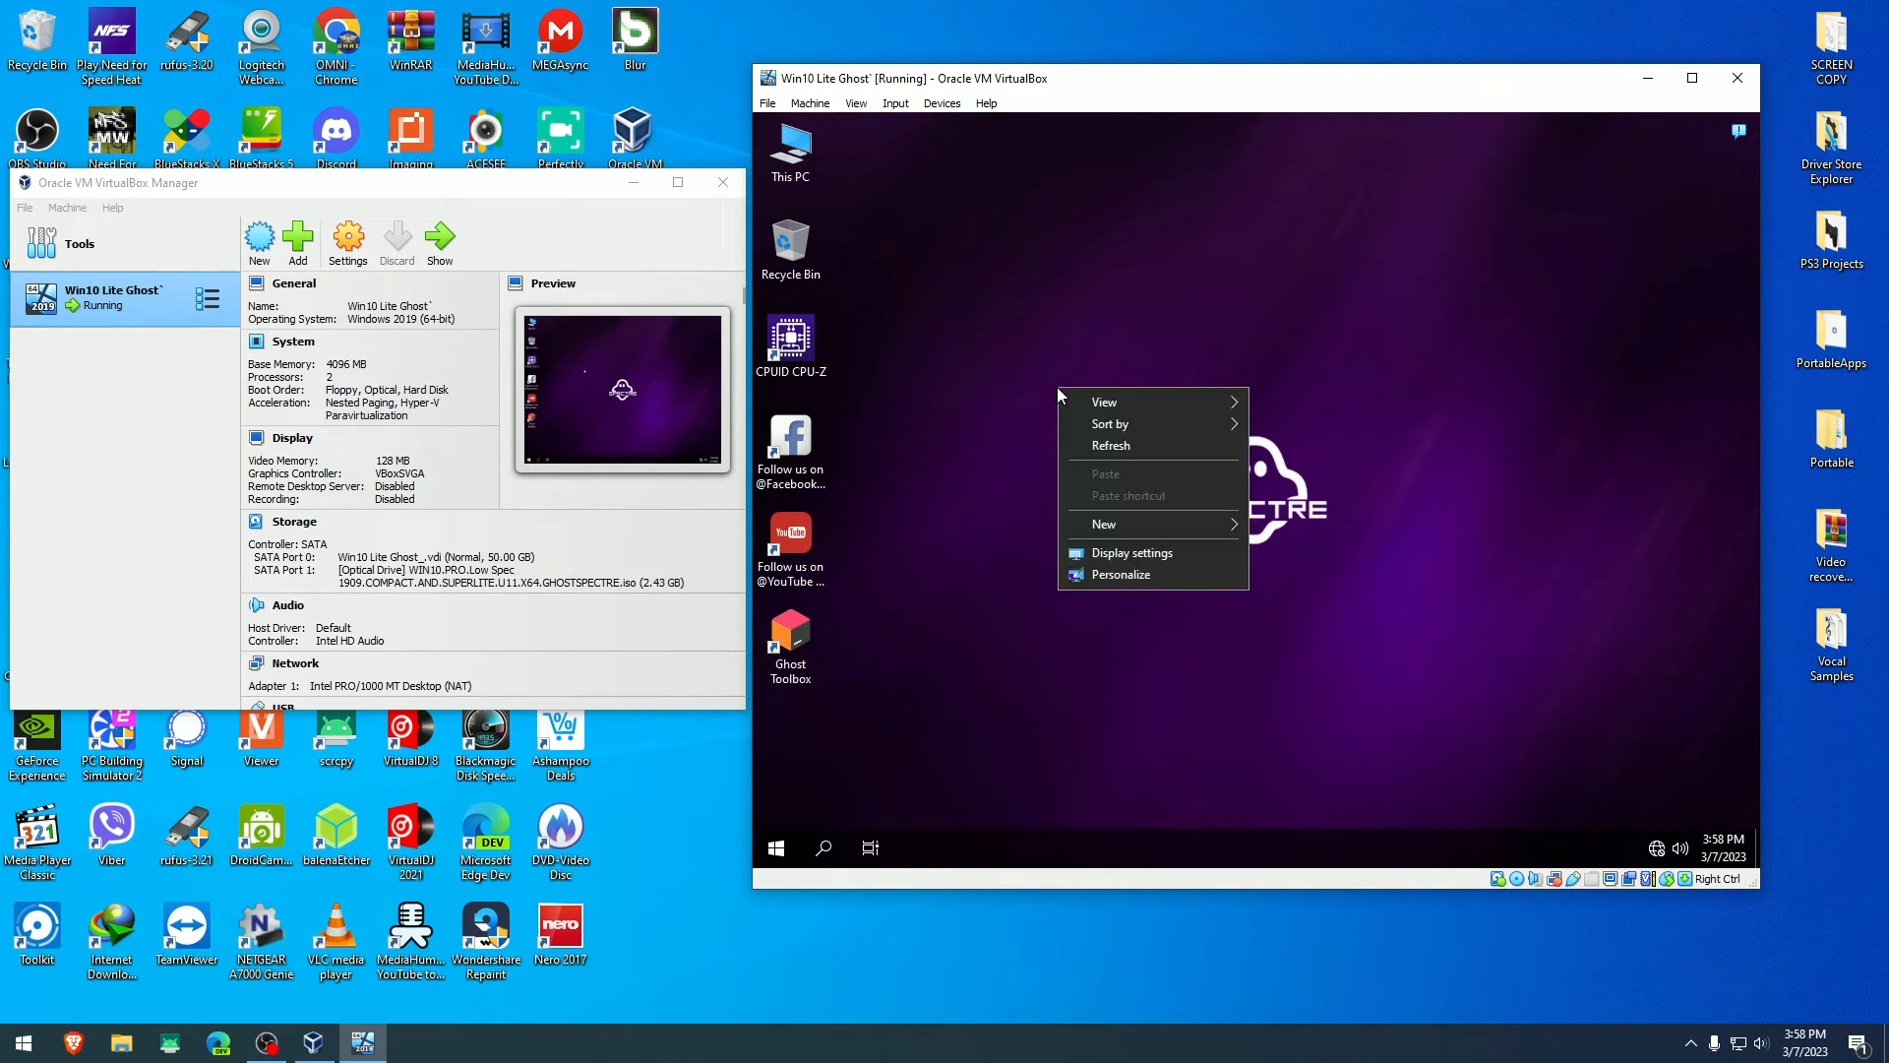
pyautogui.click(1108, 441)
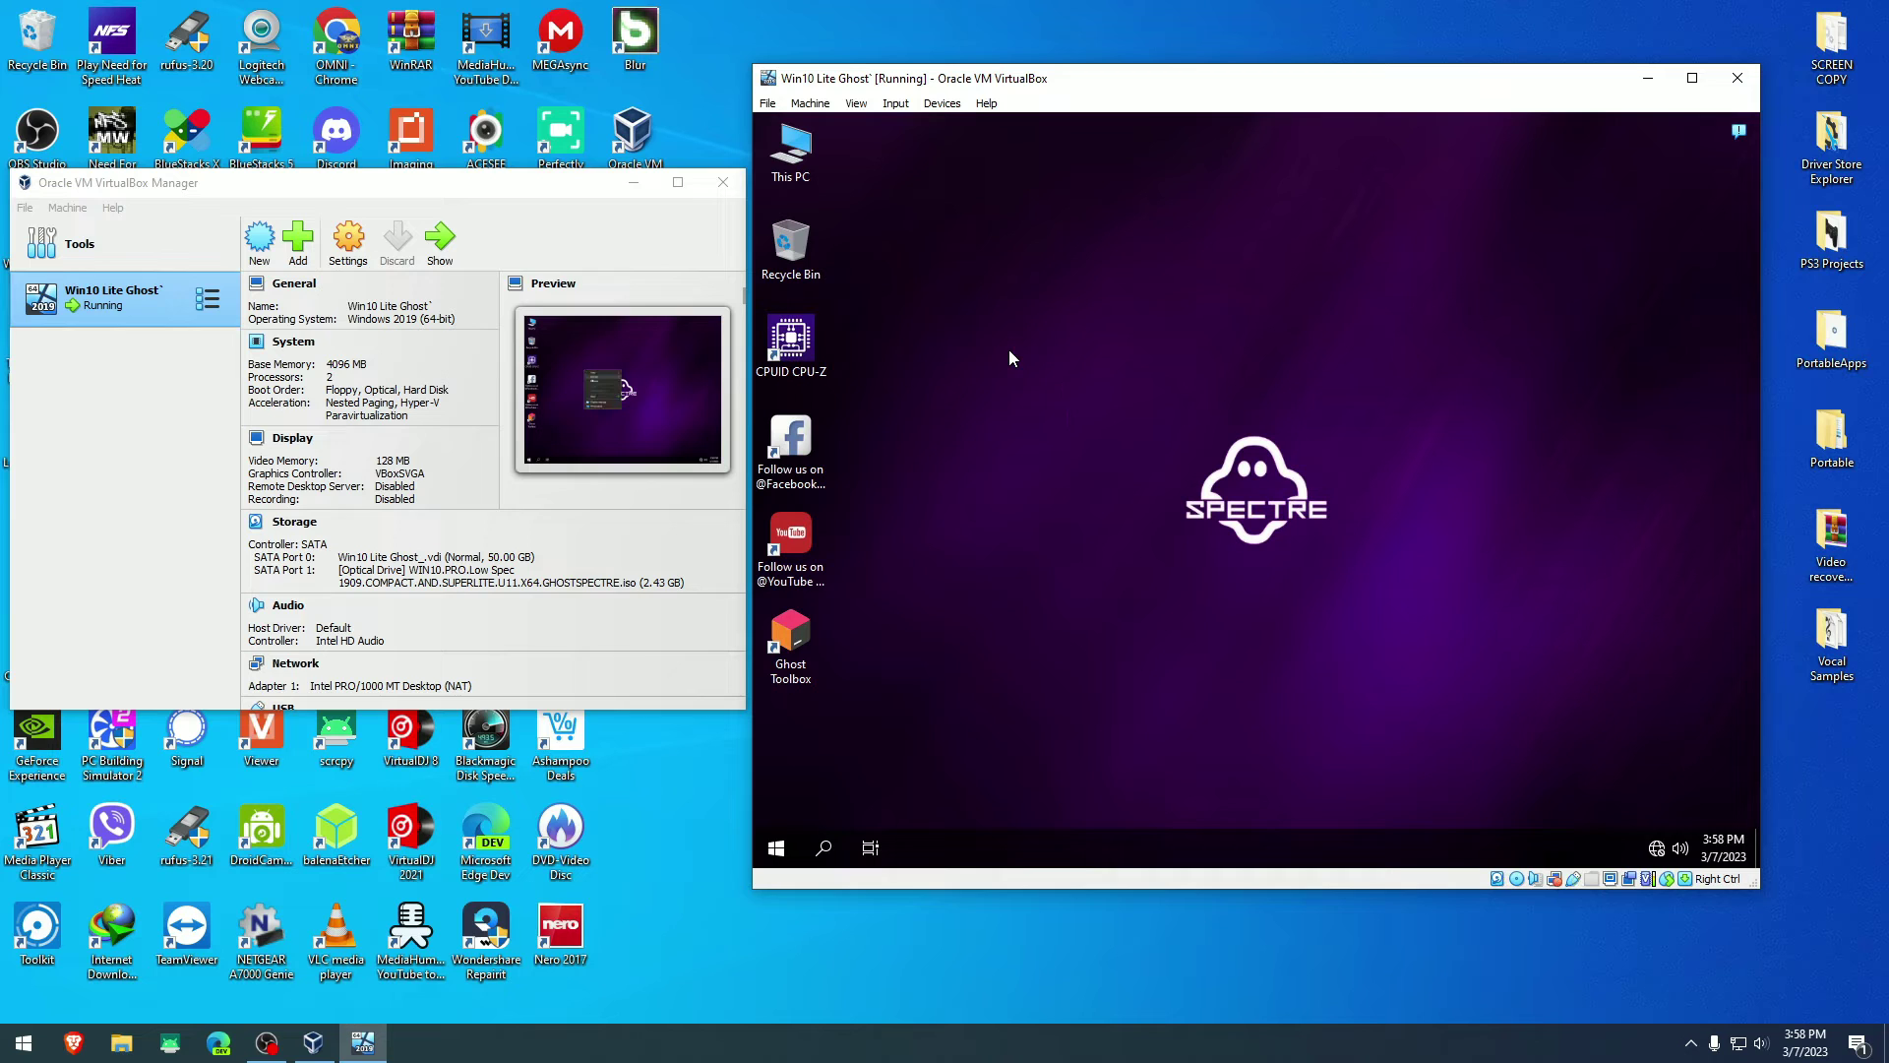
pyautogui.moveTo(974, 88); pyautogui.dragTo(1001, 88)
pyautogui.click(968, 103)
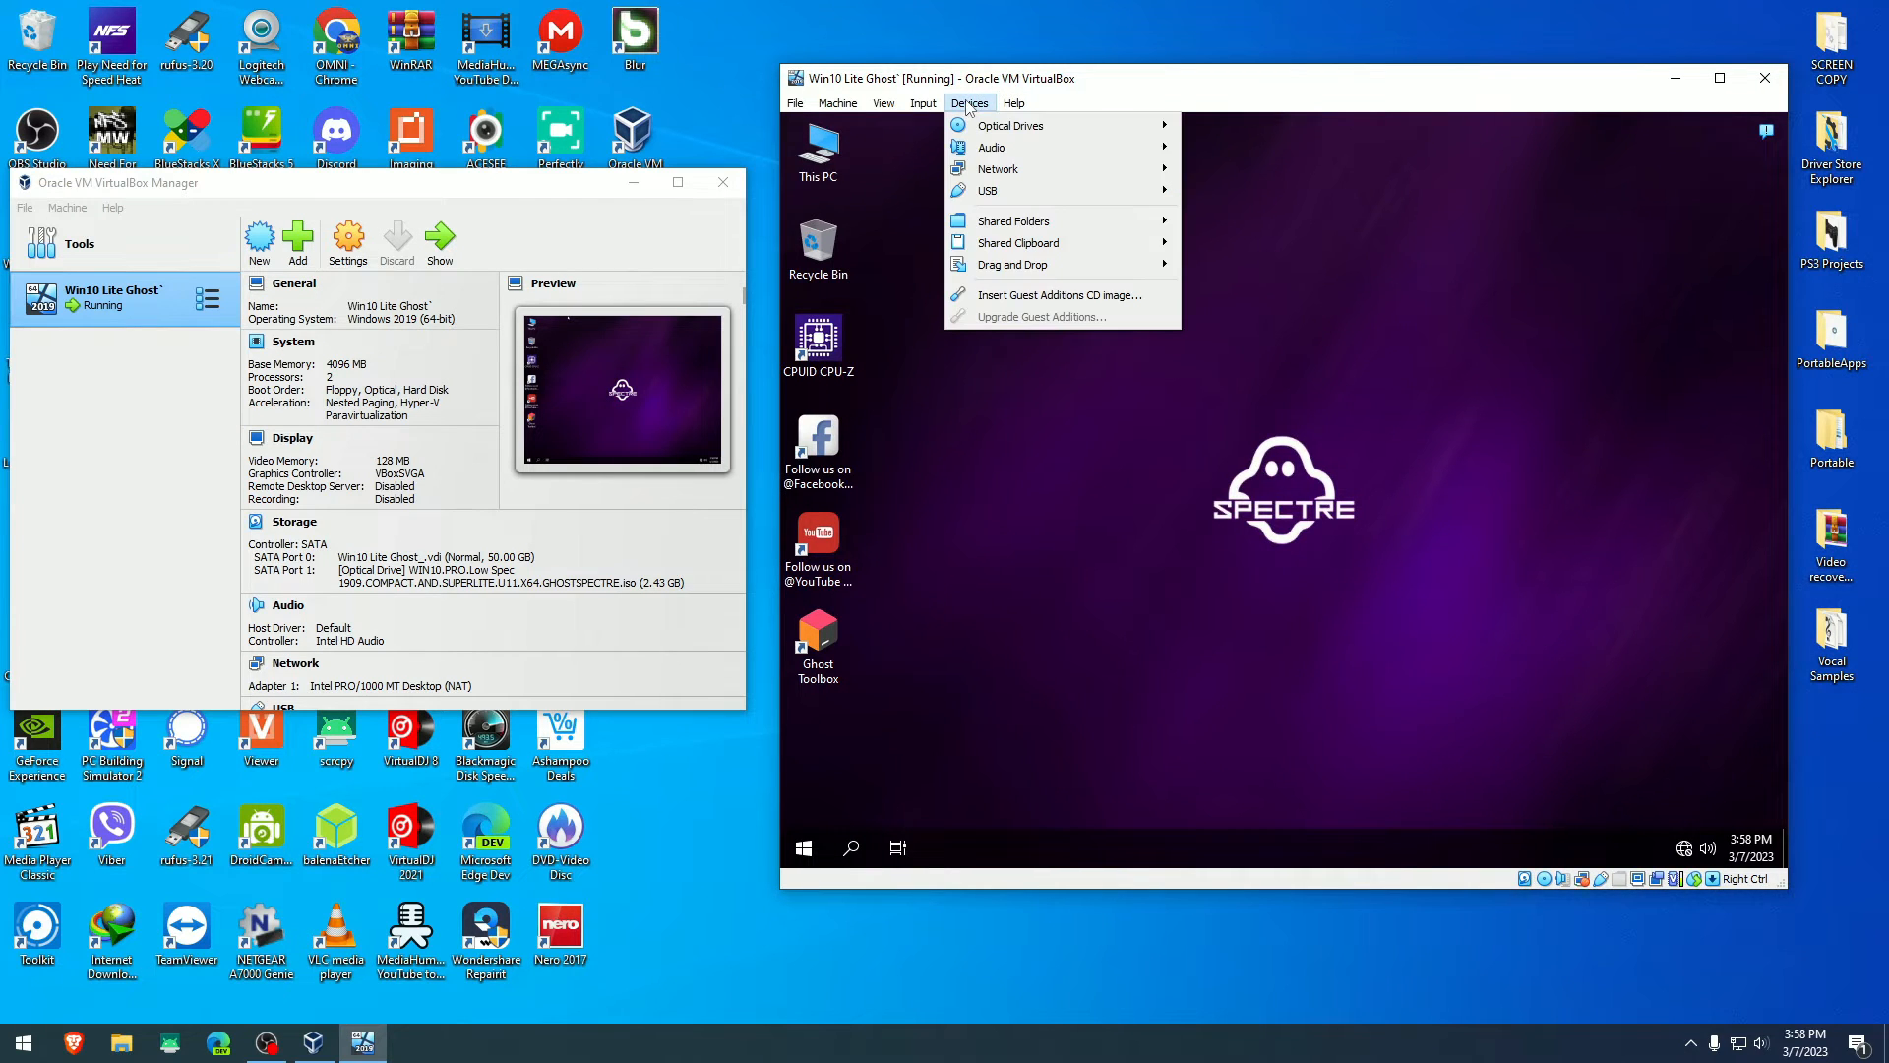
pyautogui.moveTo(999, 169)
pyautogui.click(1252, 168)
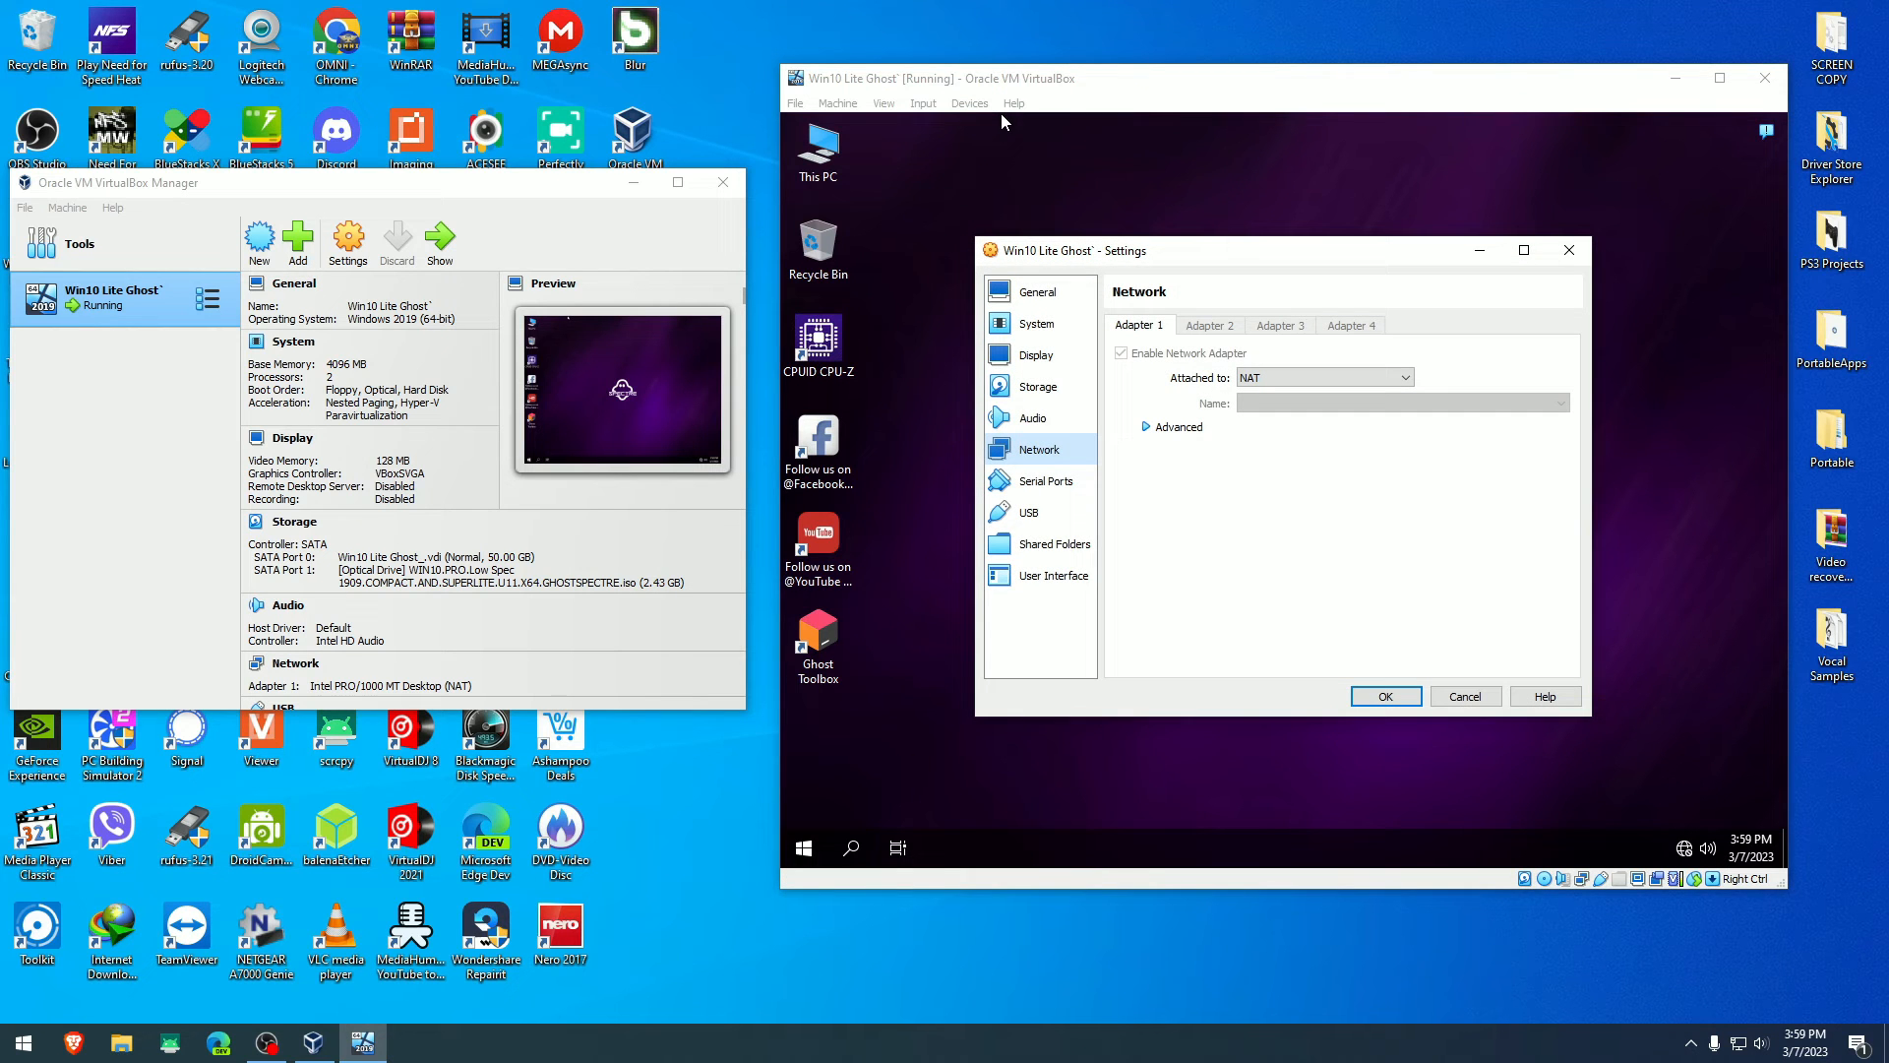
# - Attach the adapter as Bridged Adapter on the Intel Ethernet Connection and save
pyautogui.click(1325, 379)
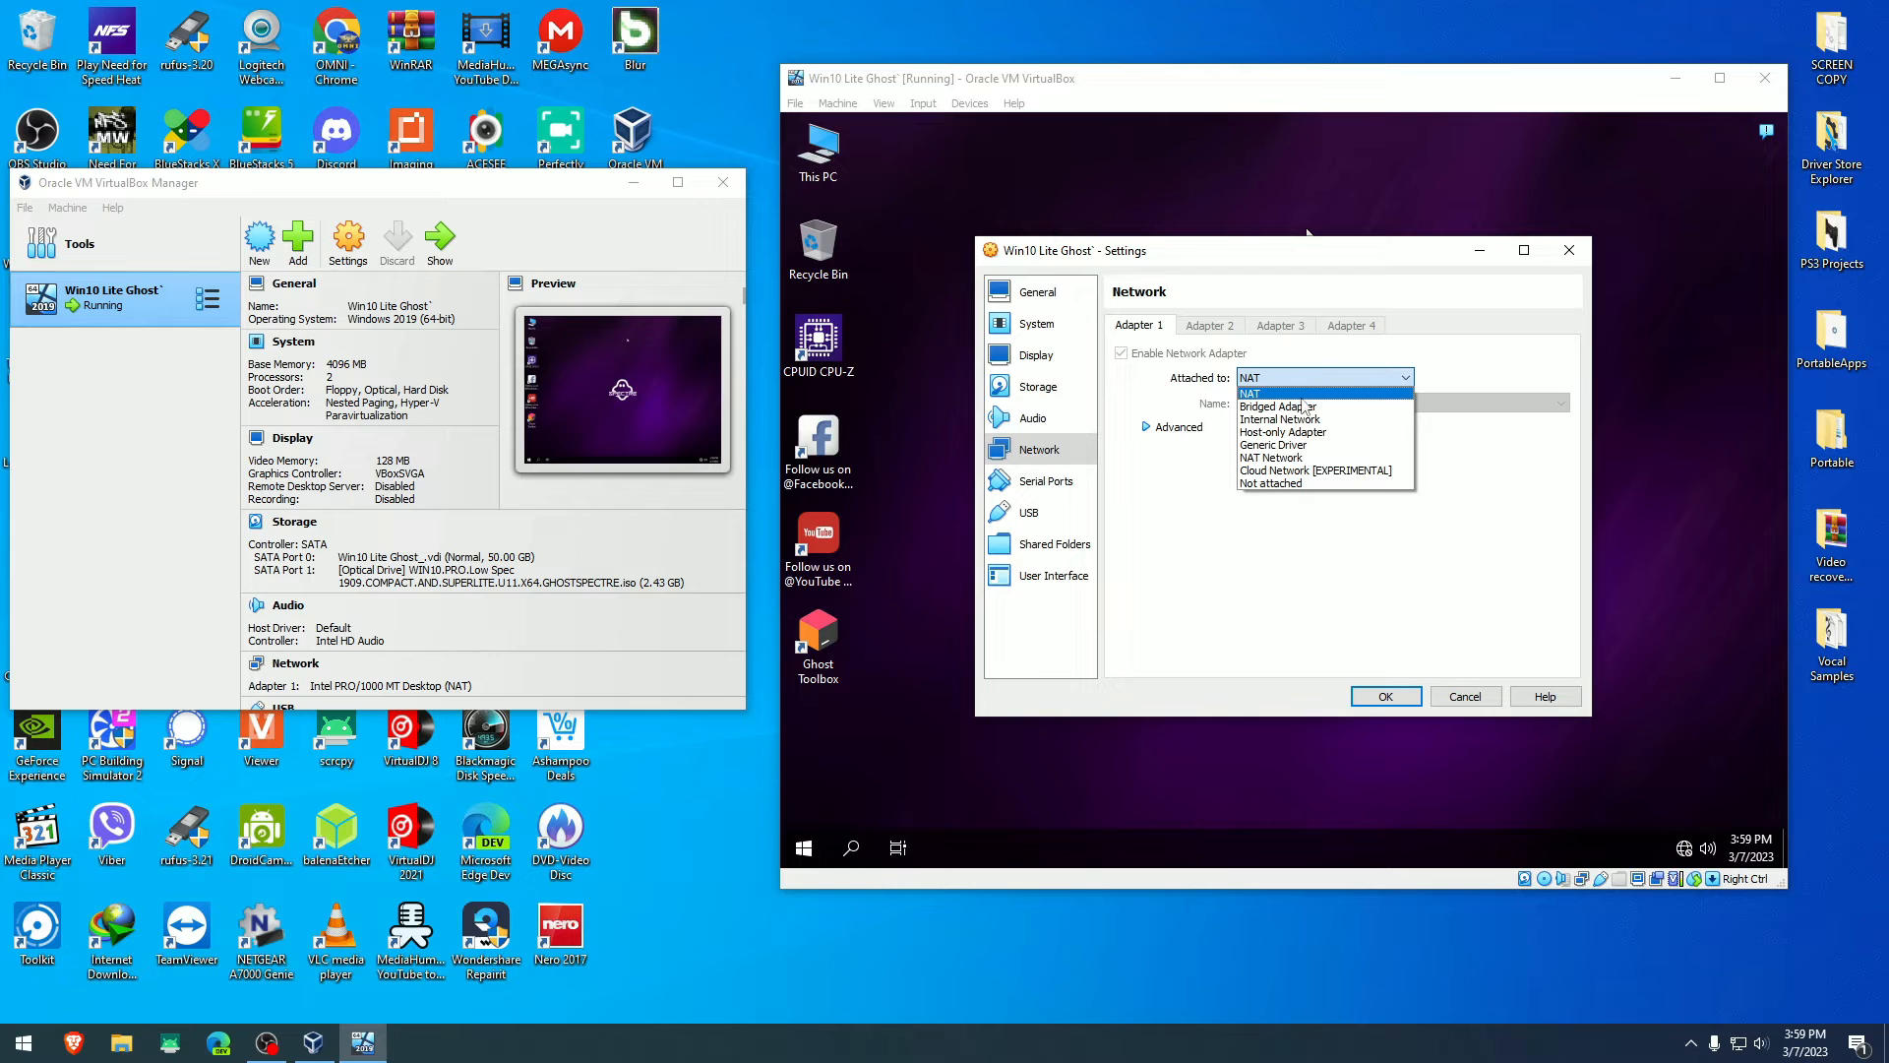
pyautogui.click(1281, 406)
pyautogui.click(1347, 404)
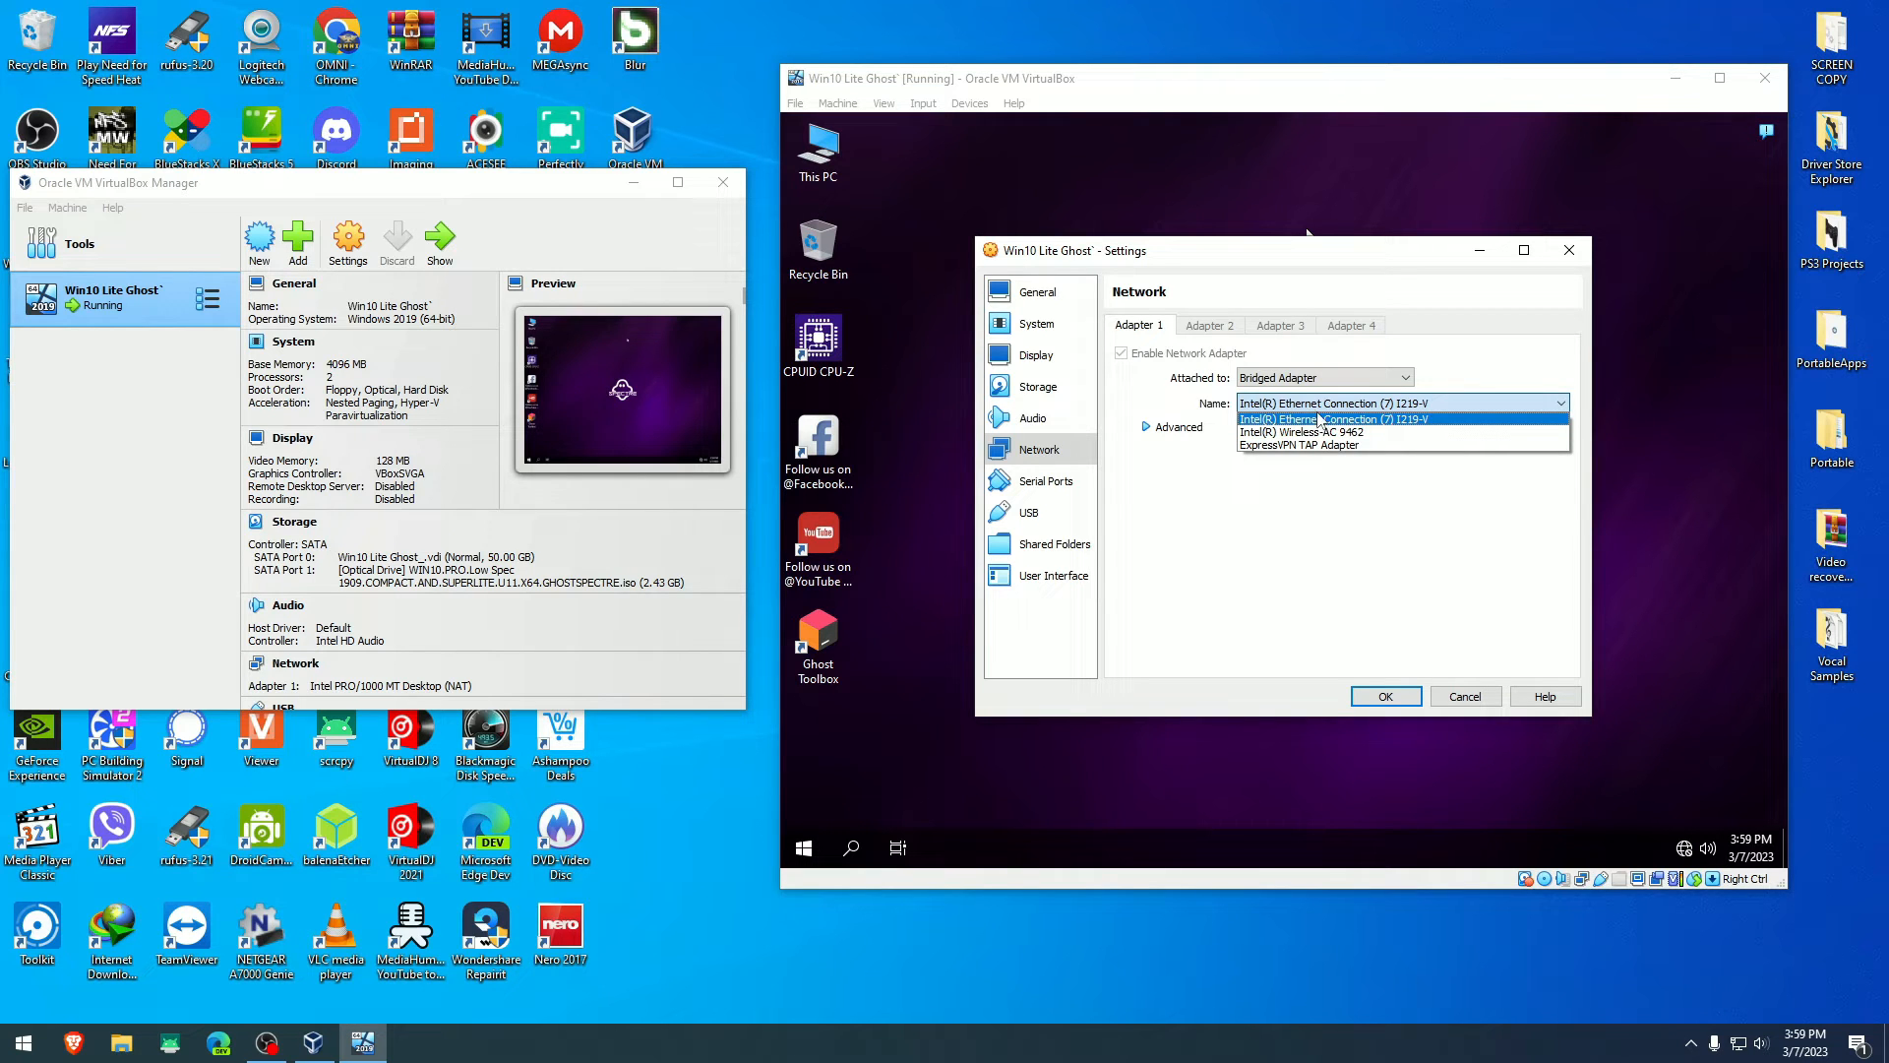
pyautogui.click(1320, 422)
pyautogui.click(1385, 696)
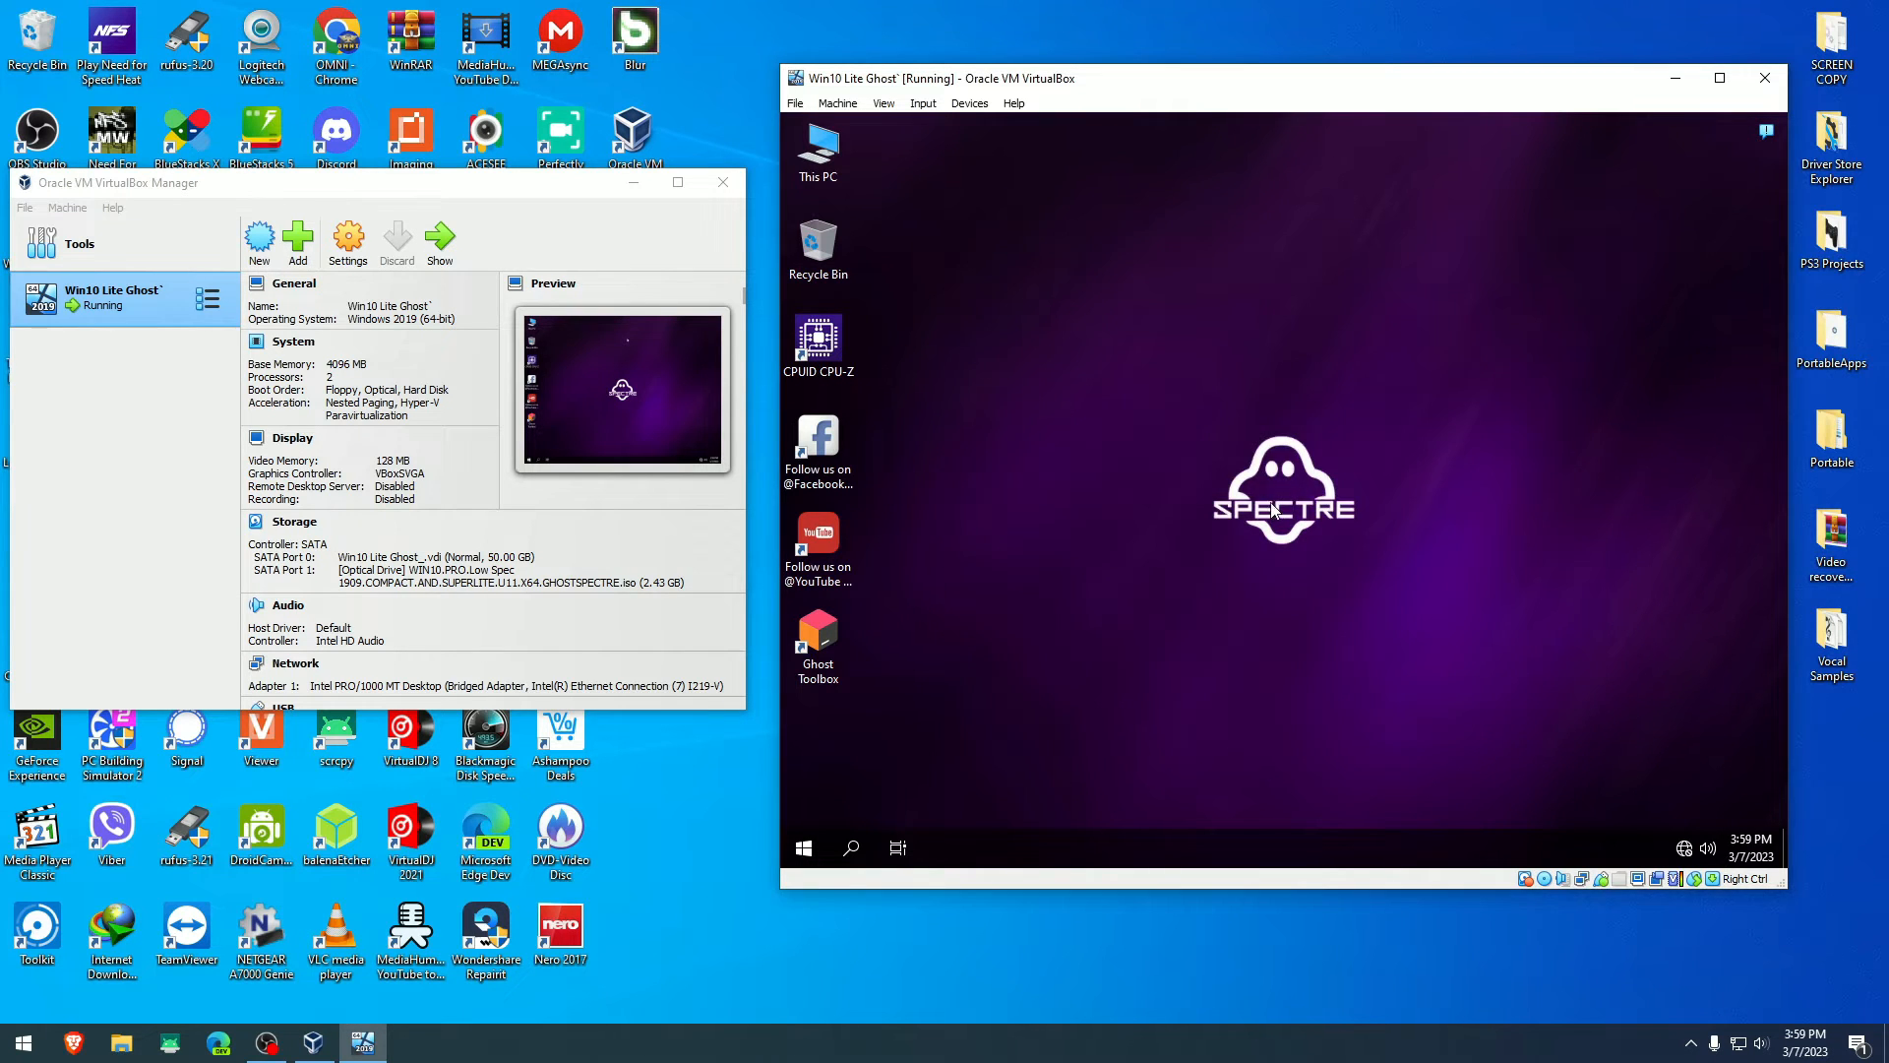
pyautogui.rightClick(1684, 850)
pyautogui.click(1640, 786)
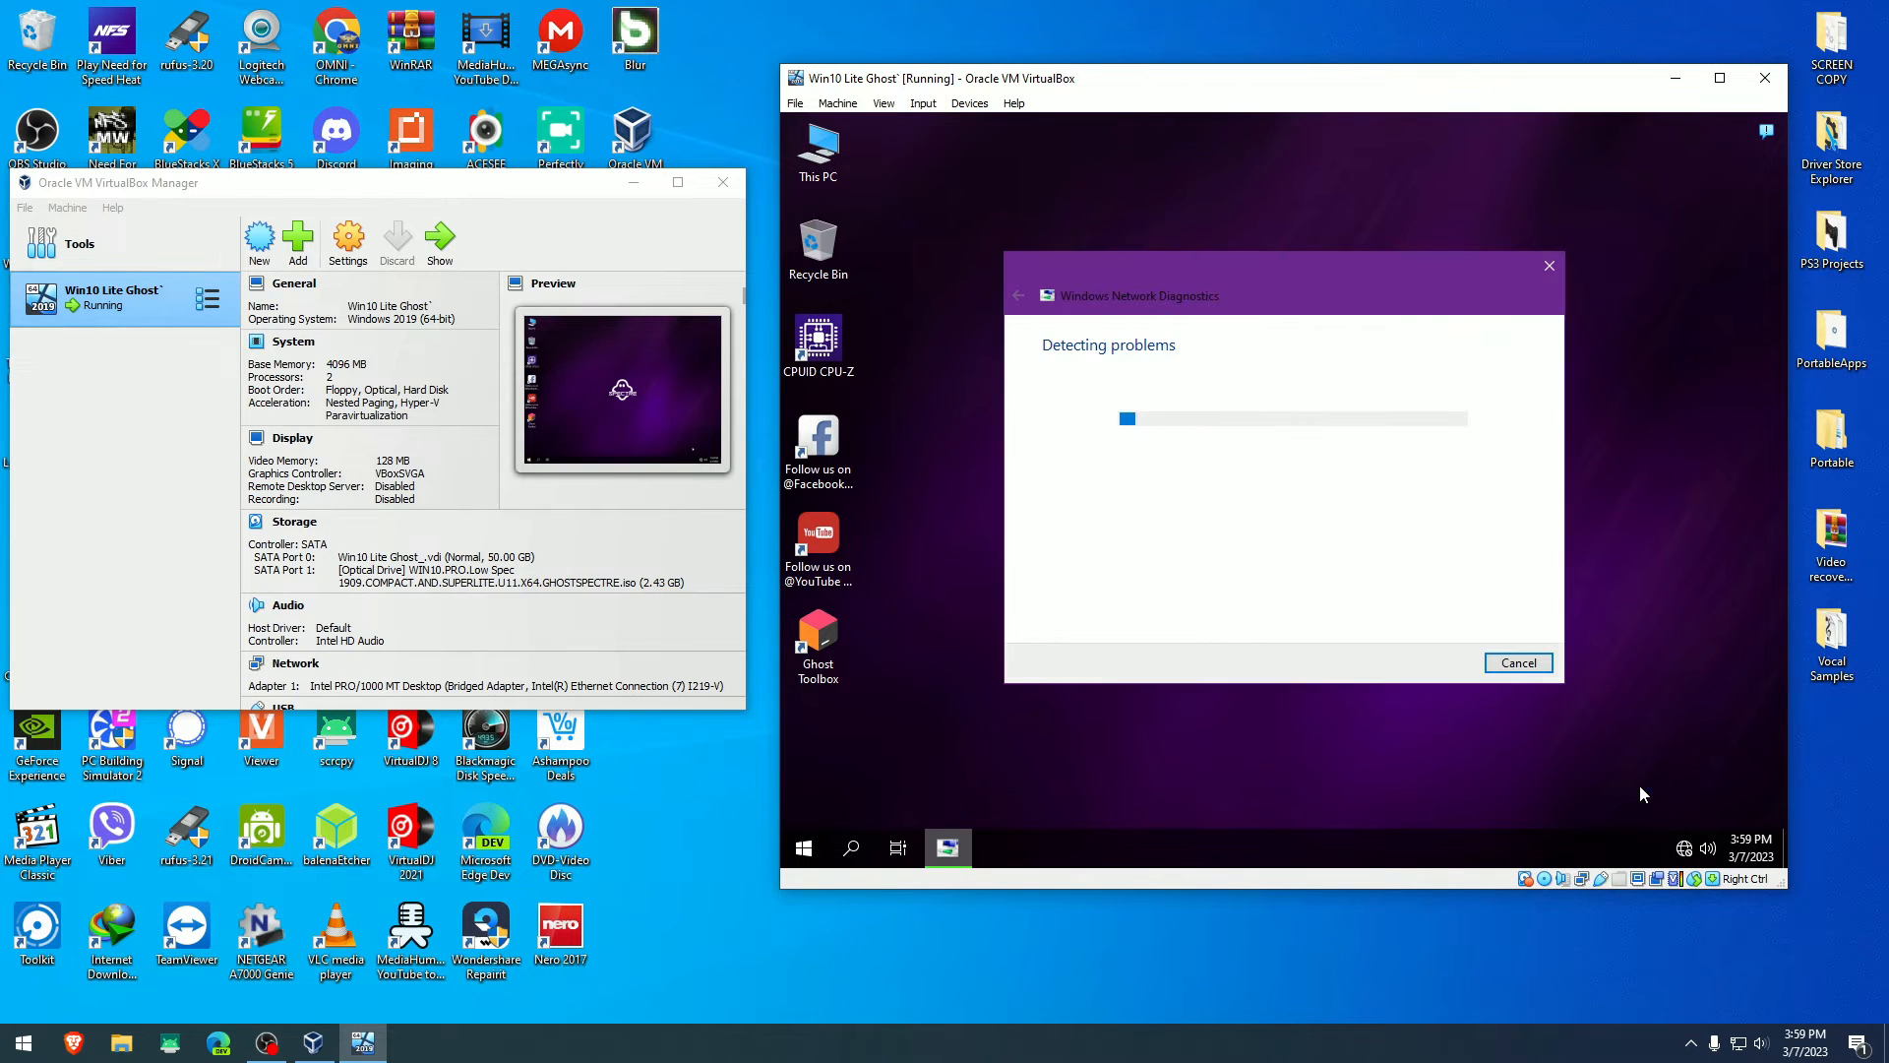
pyautogui.click(1595, 478)
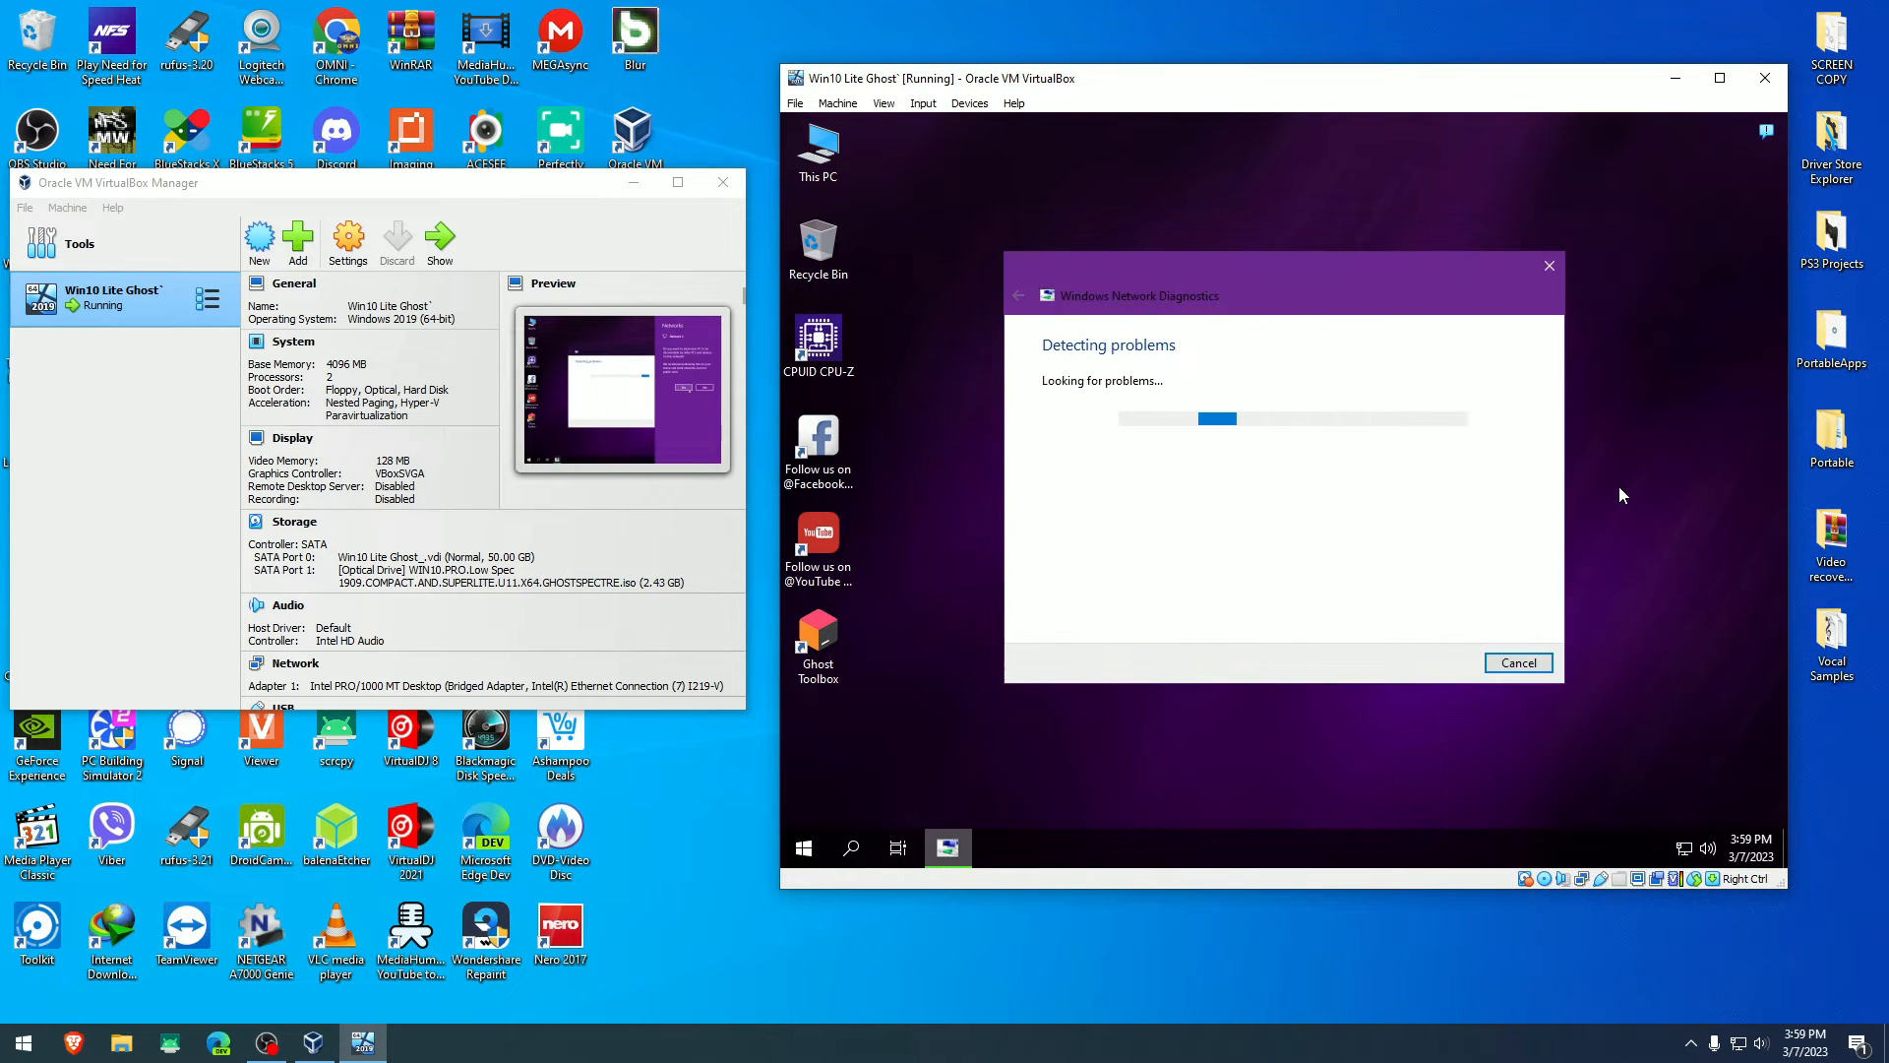
pyautogui.click(1518, 662)
pyautogui.doubleClick(815, 650)
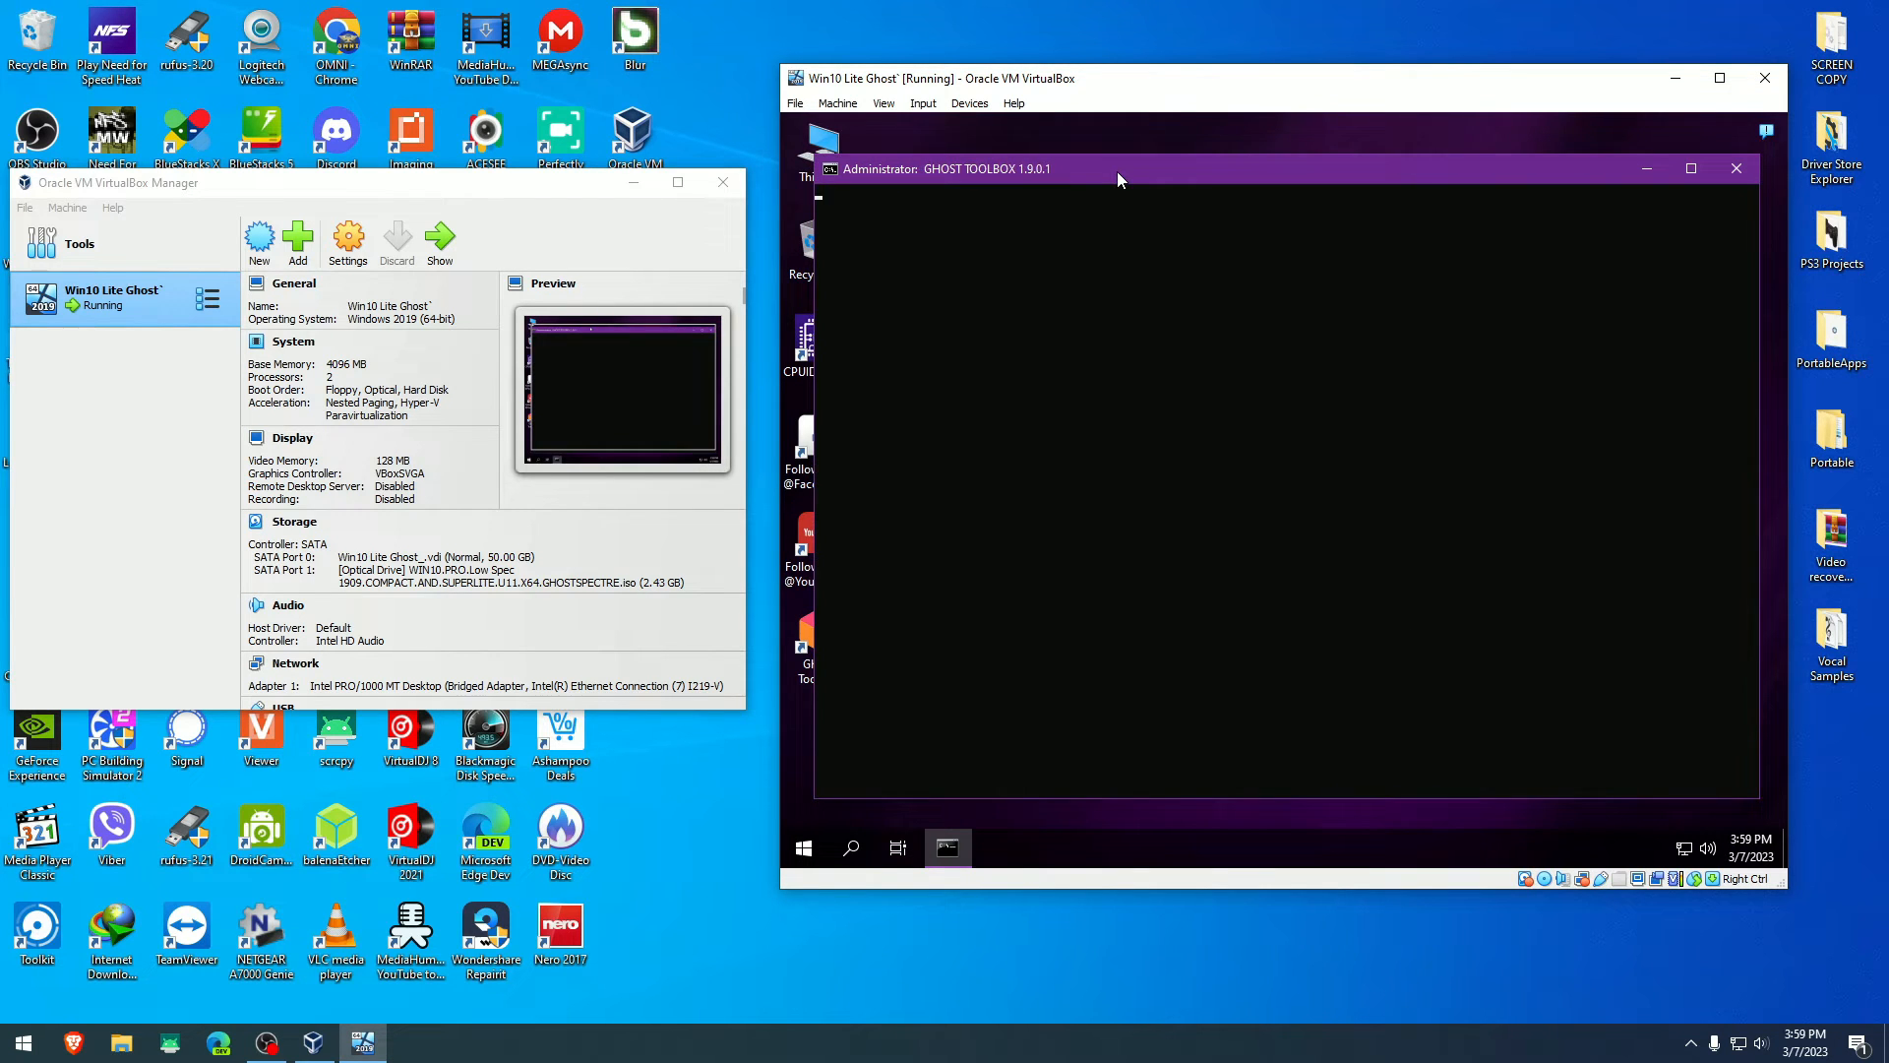
# - Dismiss Ghost Toolbox's update prompt and highlight the 'Brave (browser)' entry in its main menu
pyautogui.click(1442, 559)
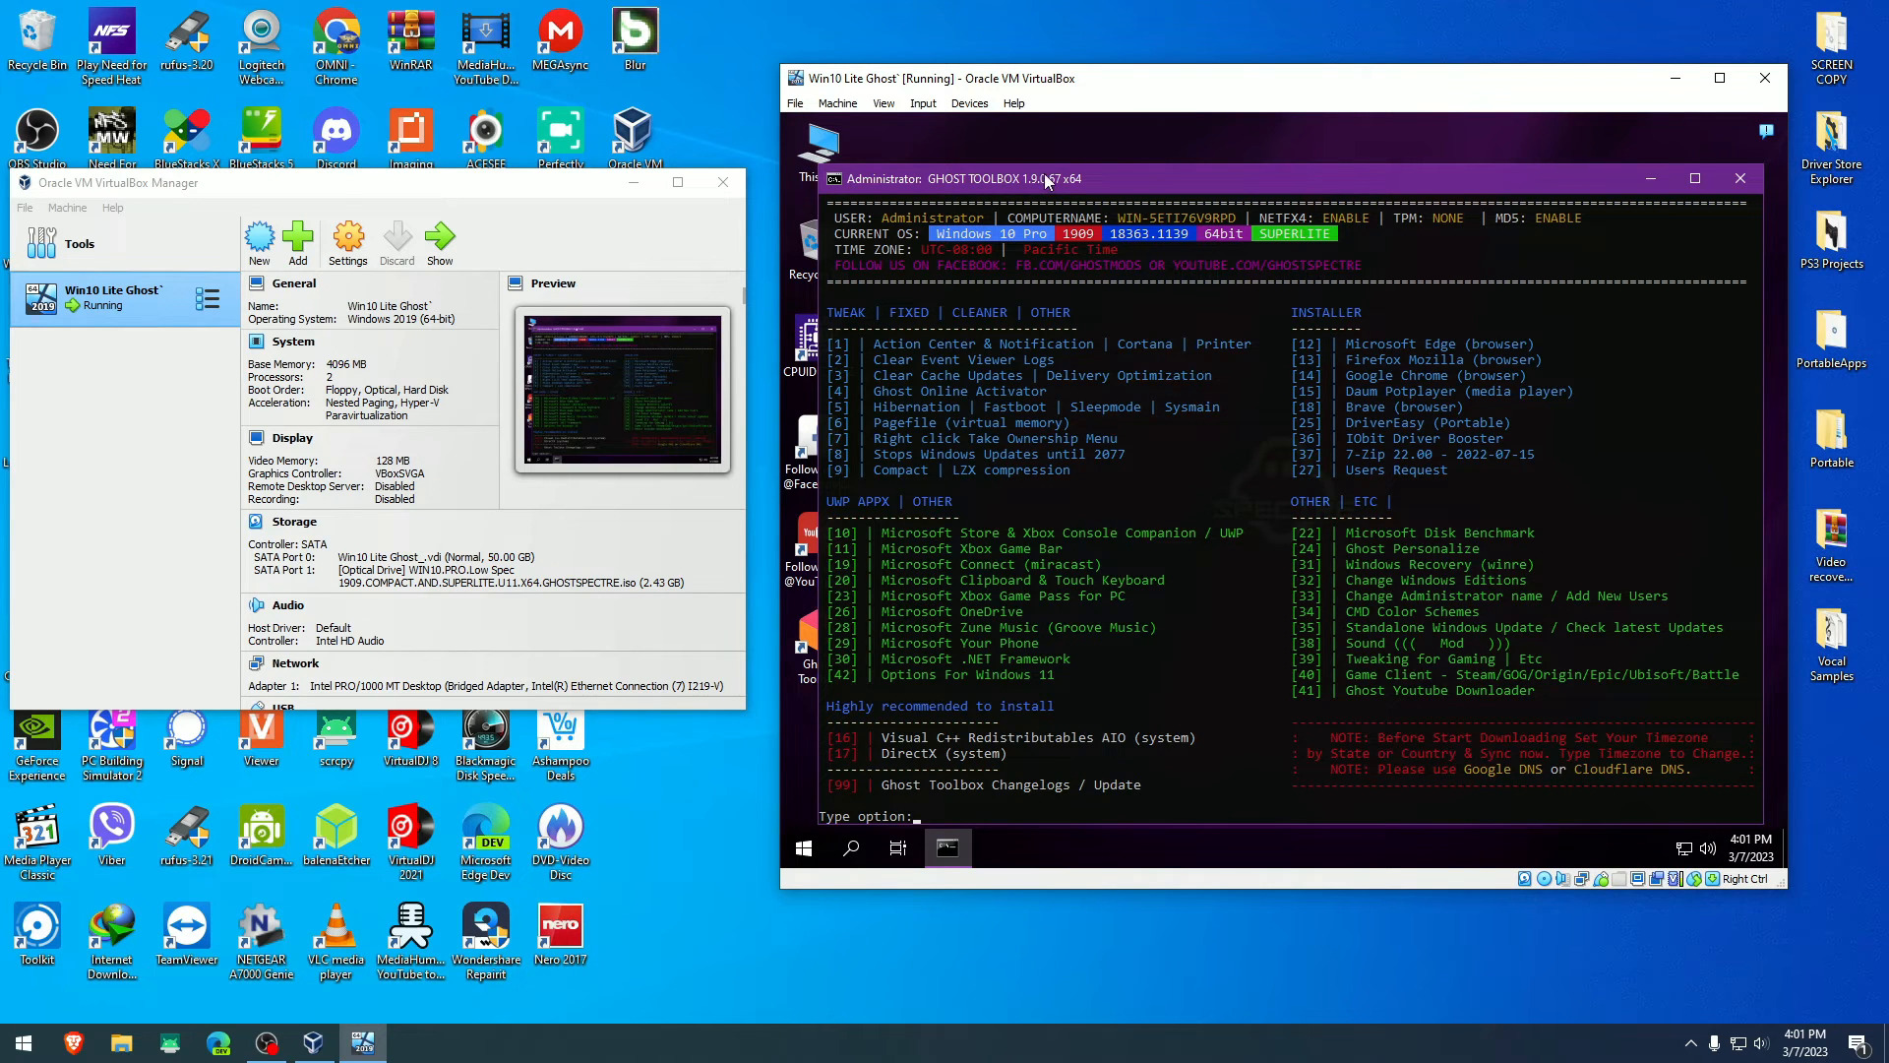
pyautogui.moveTo(1046, 177); pyautogui.dragTo(1074, 165)
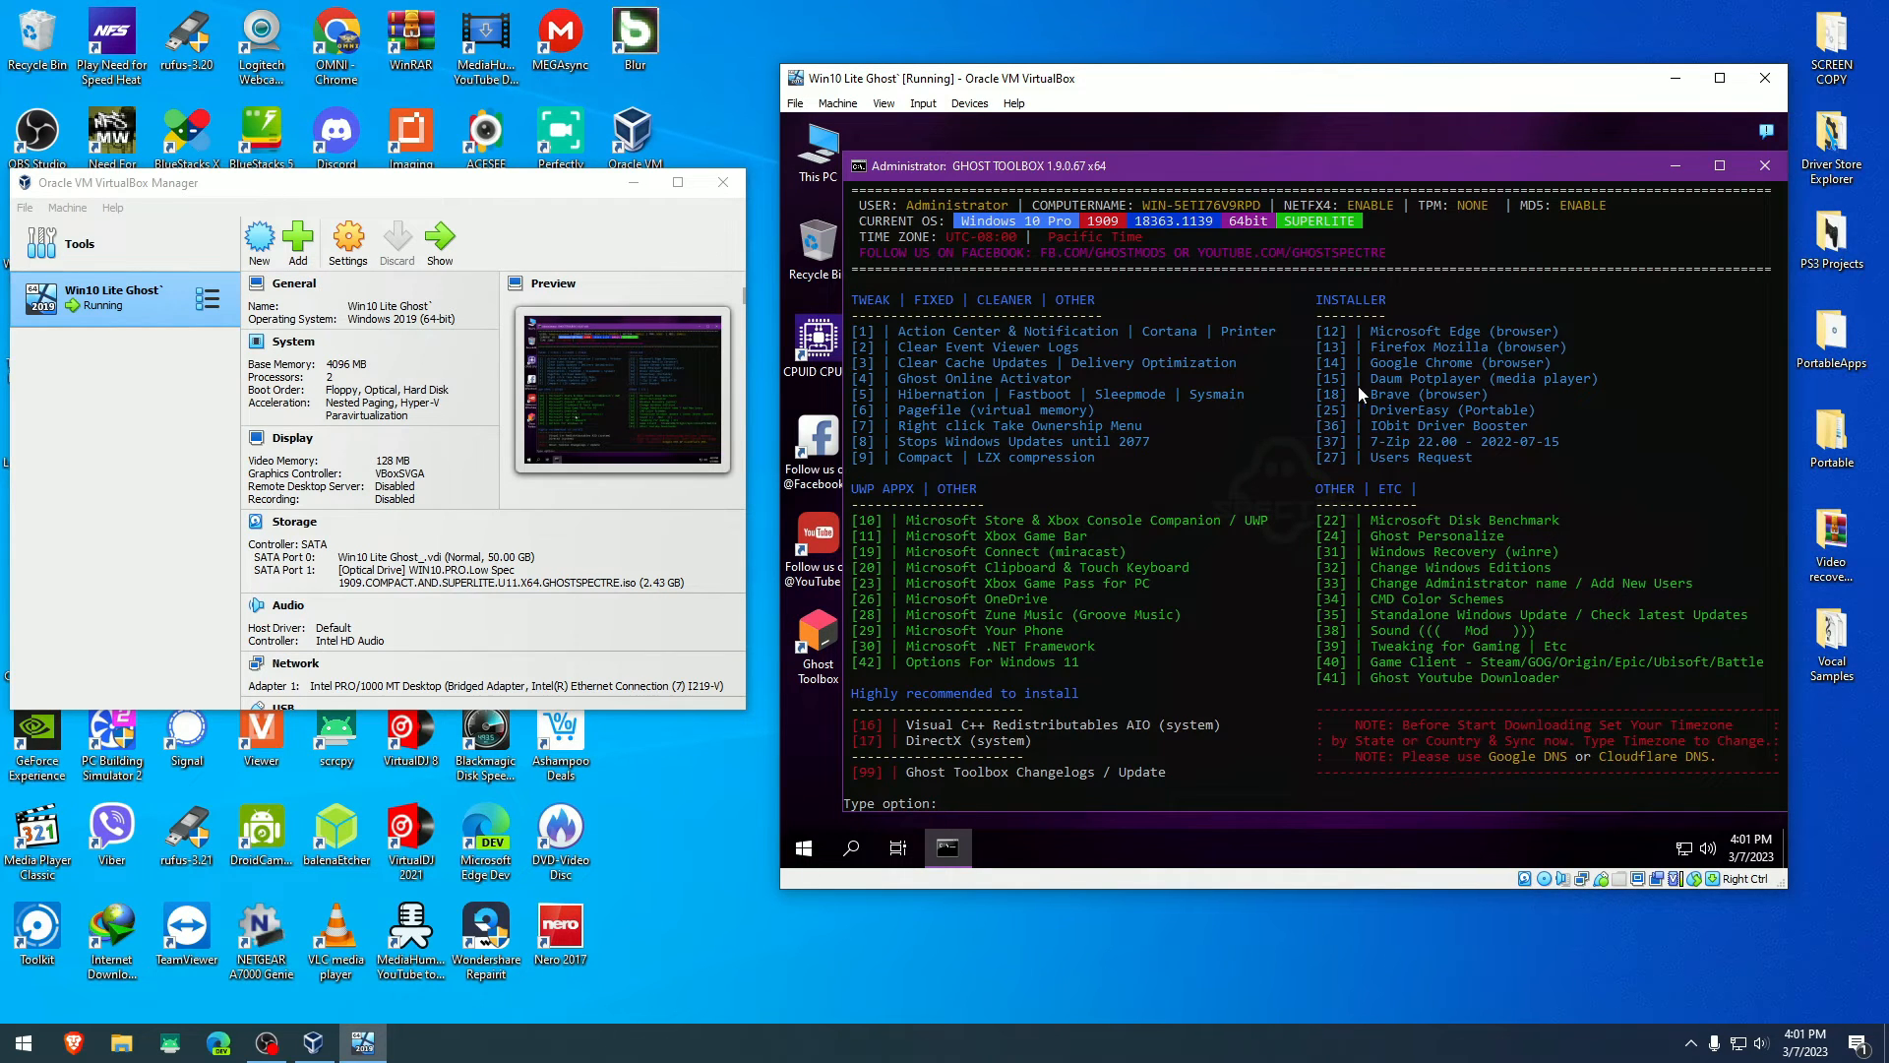
pyautogui.moveTo(1370, 393); pyautogui.dragTo(1495, 396)
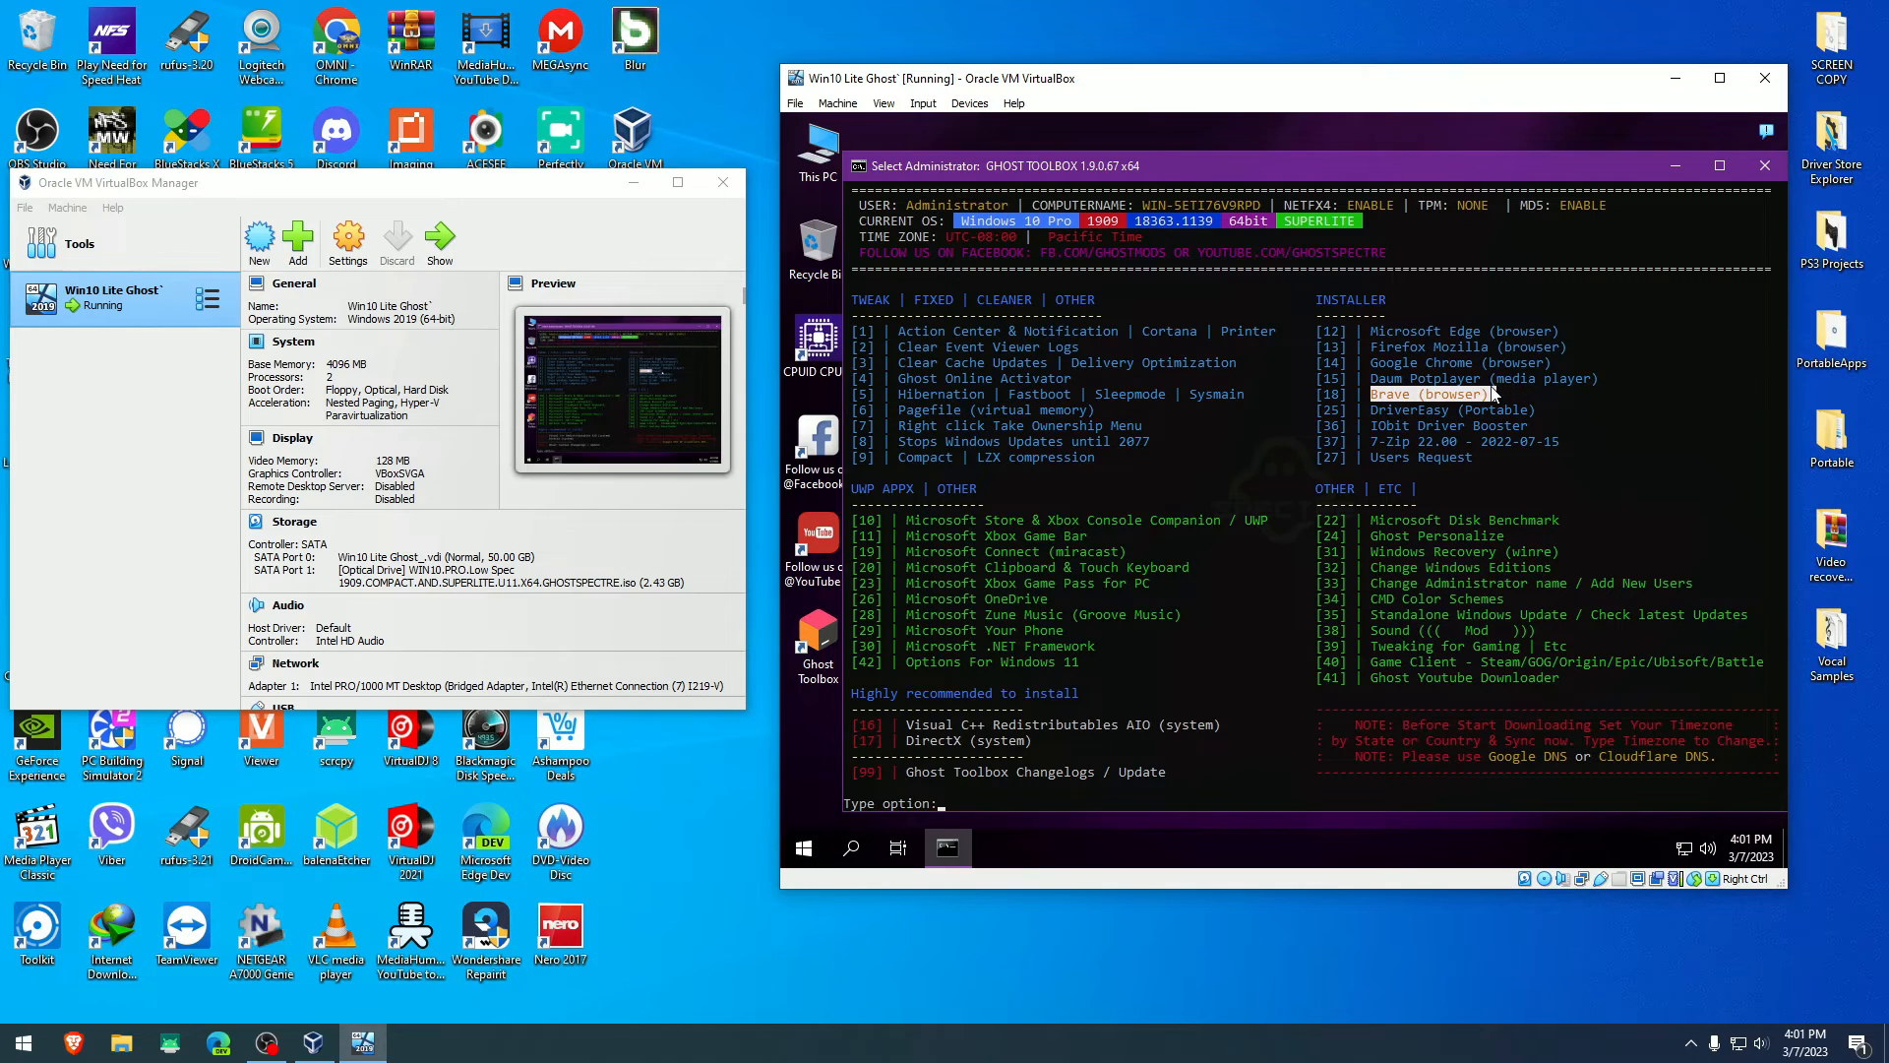
pyautogui.click(942, 808)
pyautogui.write('18')
# - Choose option 18 then 1 to download and install Brave x64 in the guest
pyautogui.press('Return')
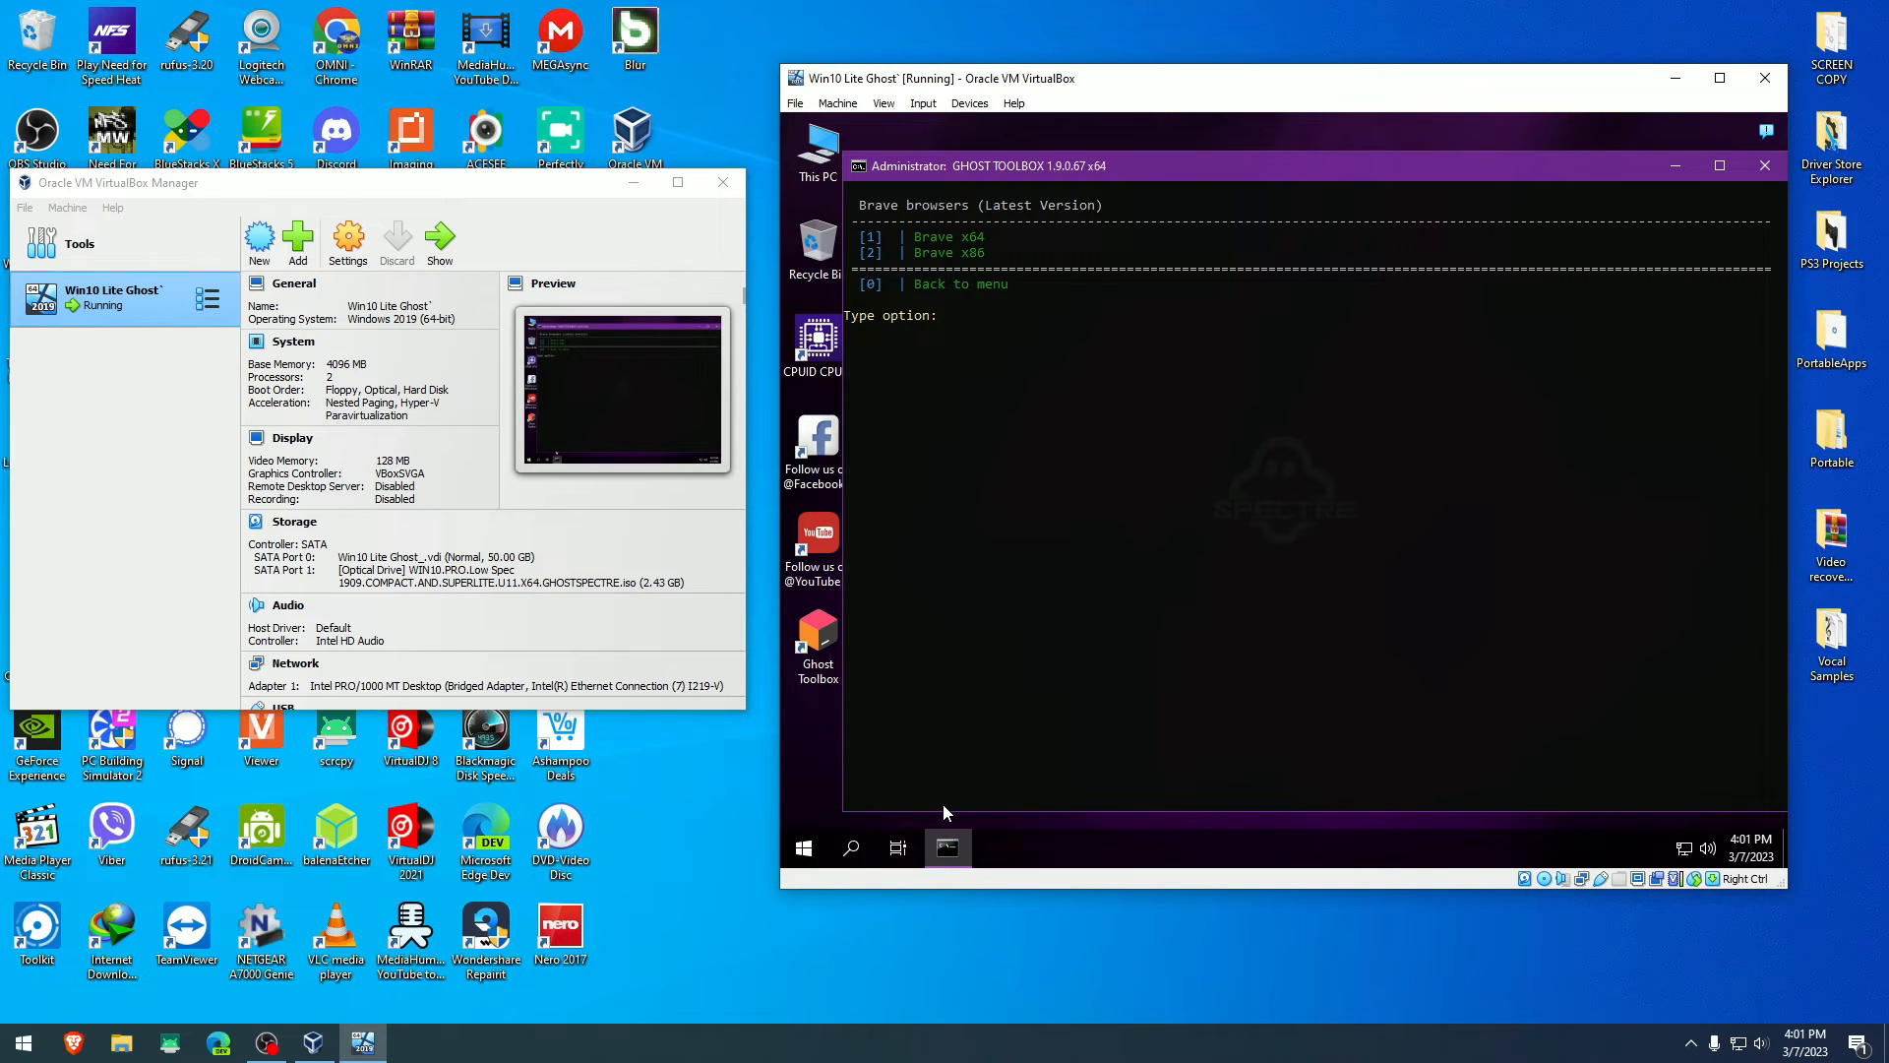
pyautogui.write('64')
pyautogui.press('BackSpace')
pyautogui.press('BackSpace')
pyautogui.write('1')
pyautogui.press('Return')
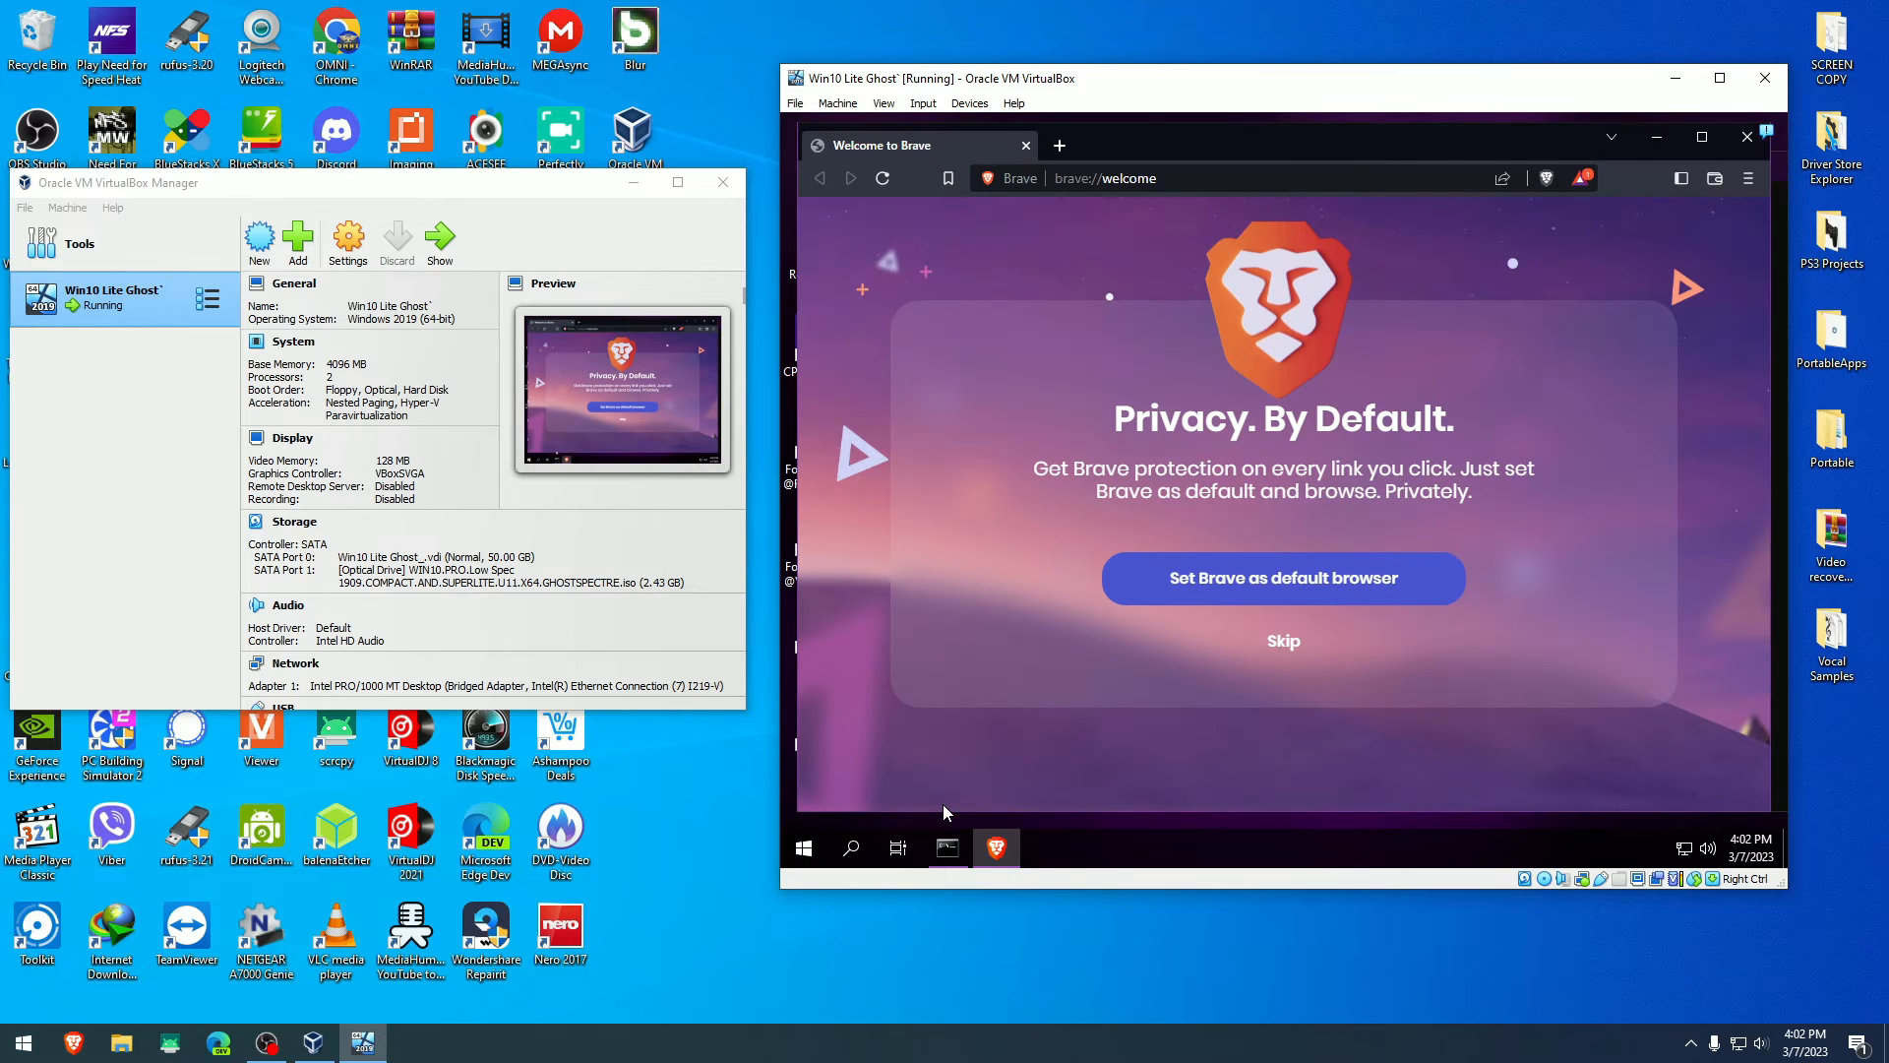
# - Load google.com in Brave and decline the Google sign-in prompt
pyautogui.click(1226, 179)
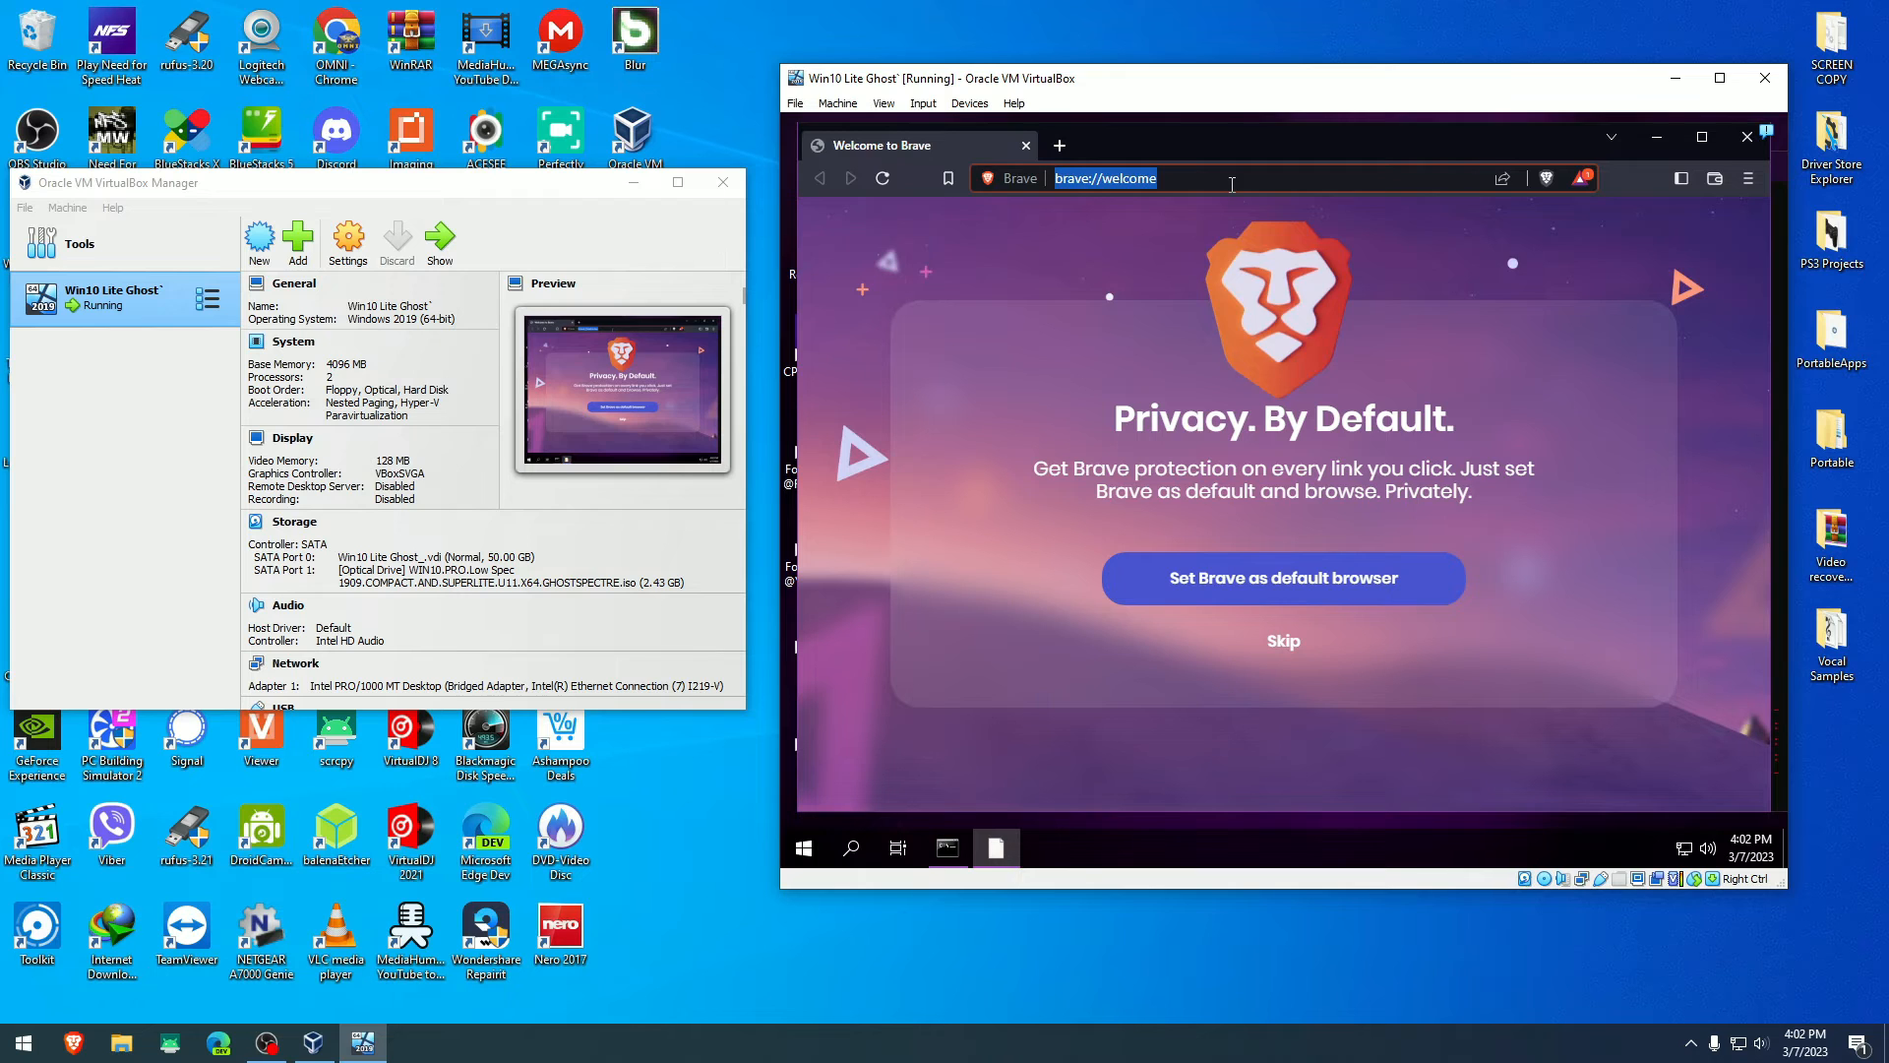
pyautogui.write('google.com')
pyautogui.press('Return')
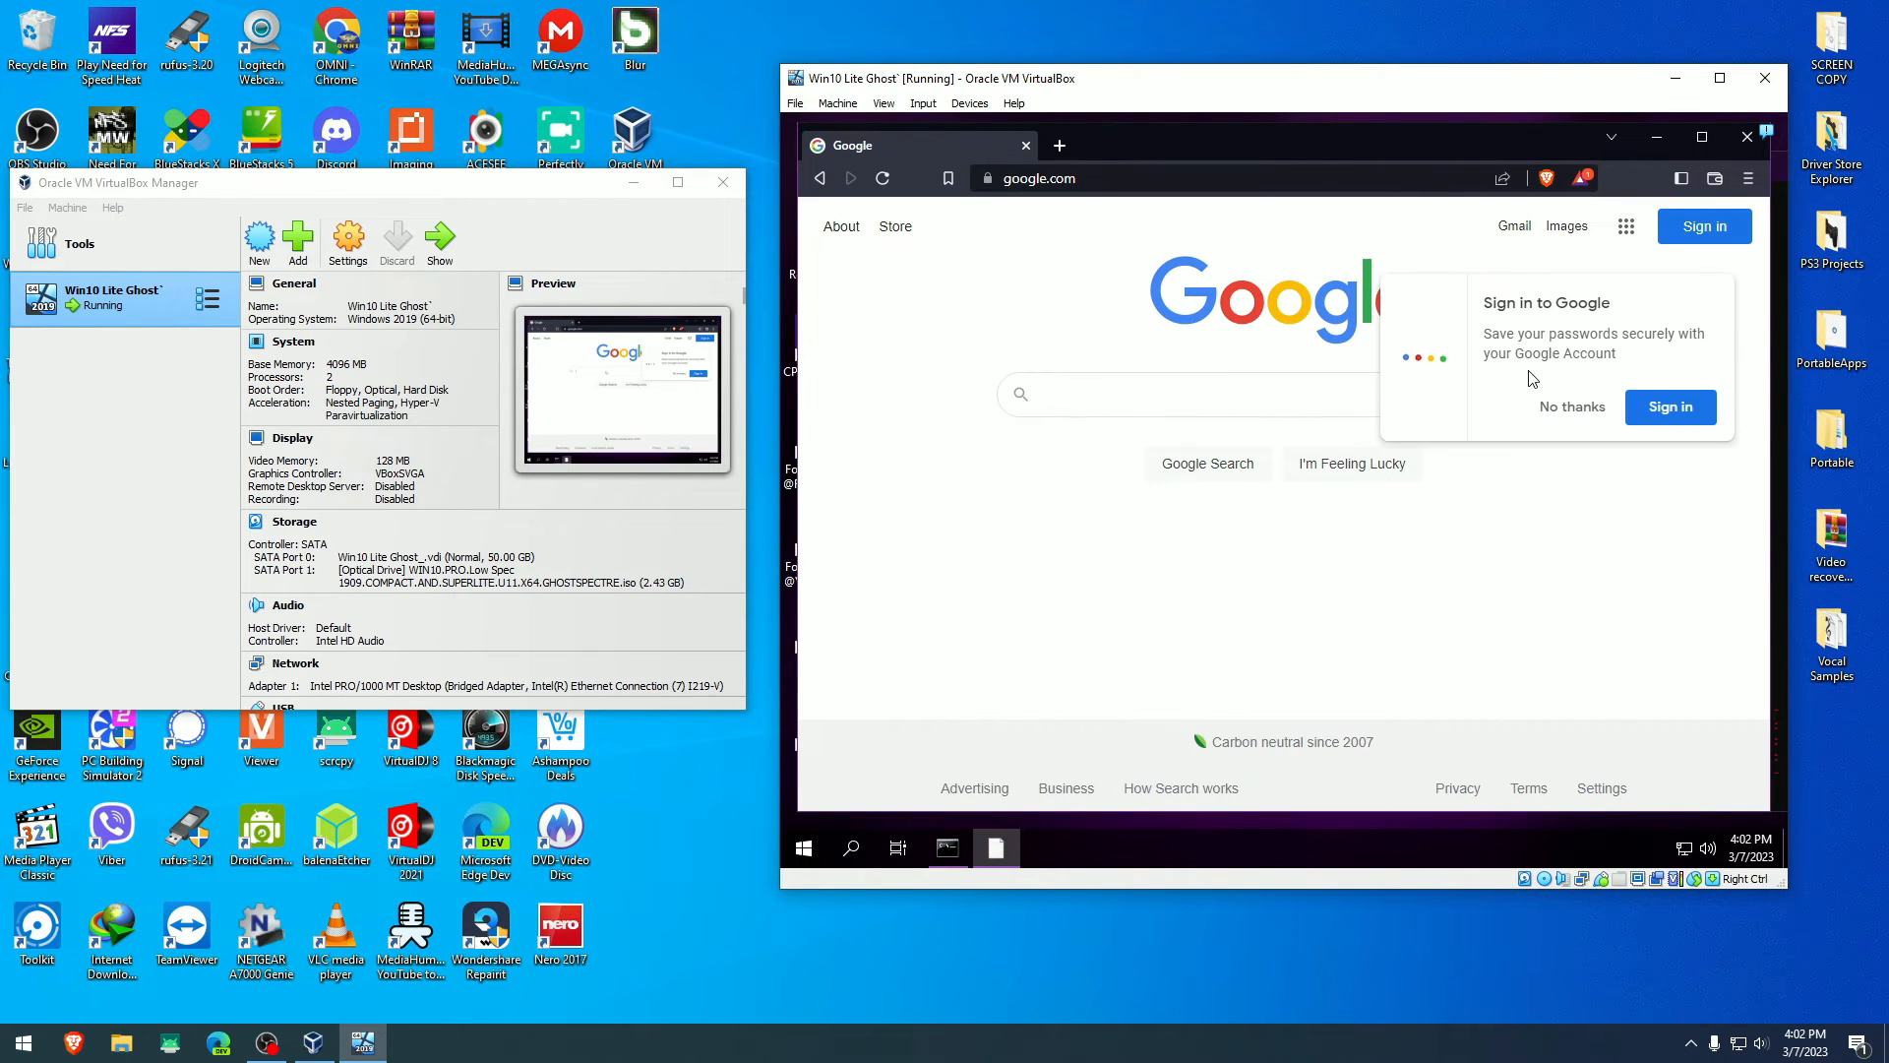
pyautogui.click(1550, 406)
# - Load youtube.com and focus the YouTube search box
pyautogui.click(1094, 179)
pyautogui.write('youtube.com')
pyautogui.press('Return')
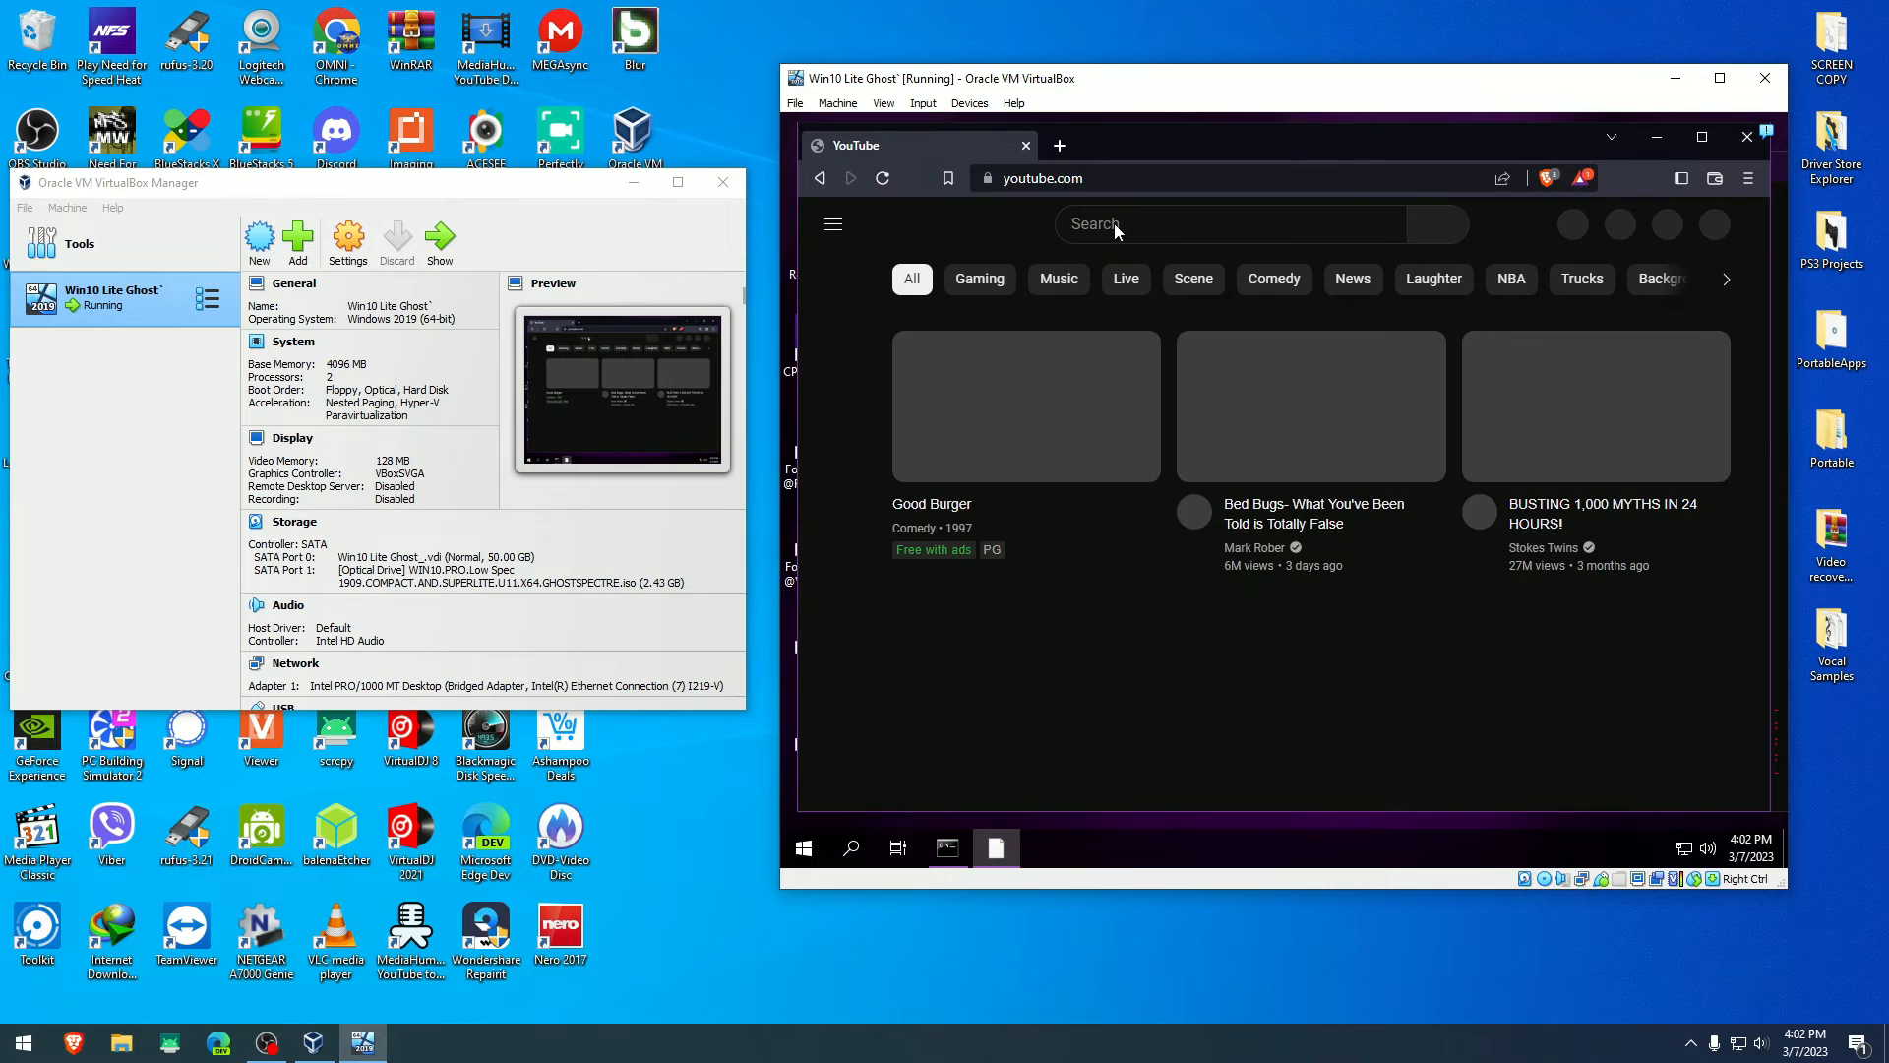
pyautogui.click(1117, 224)
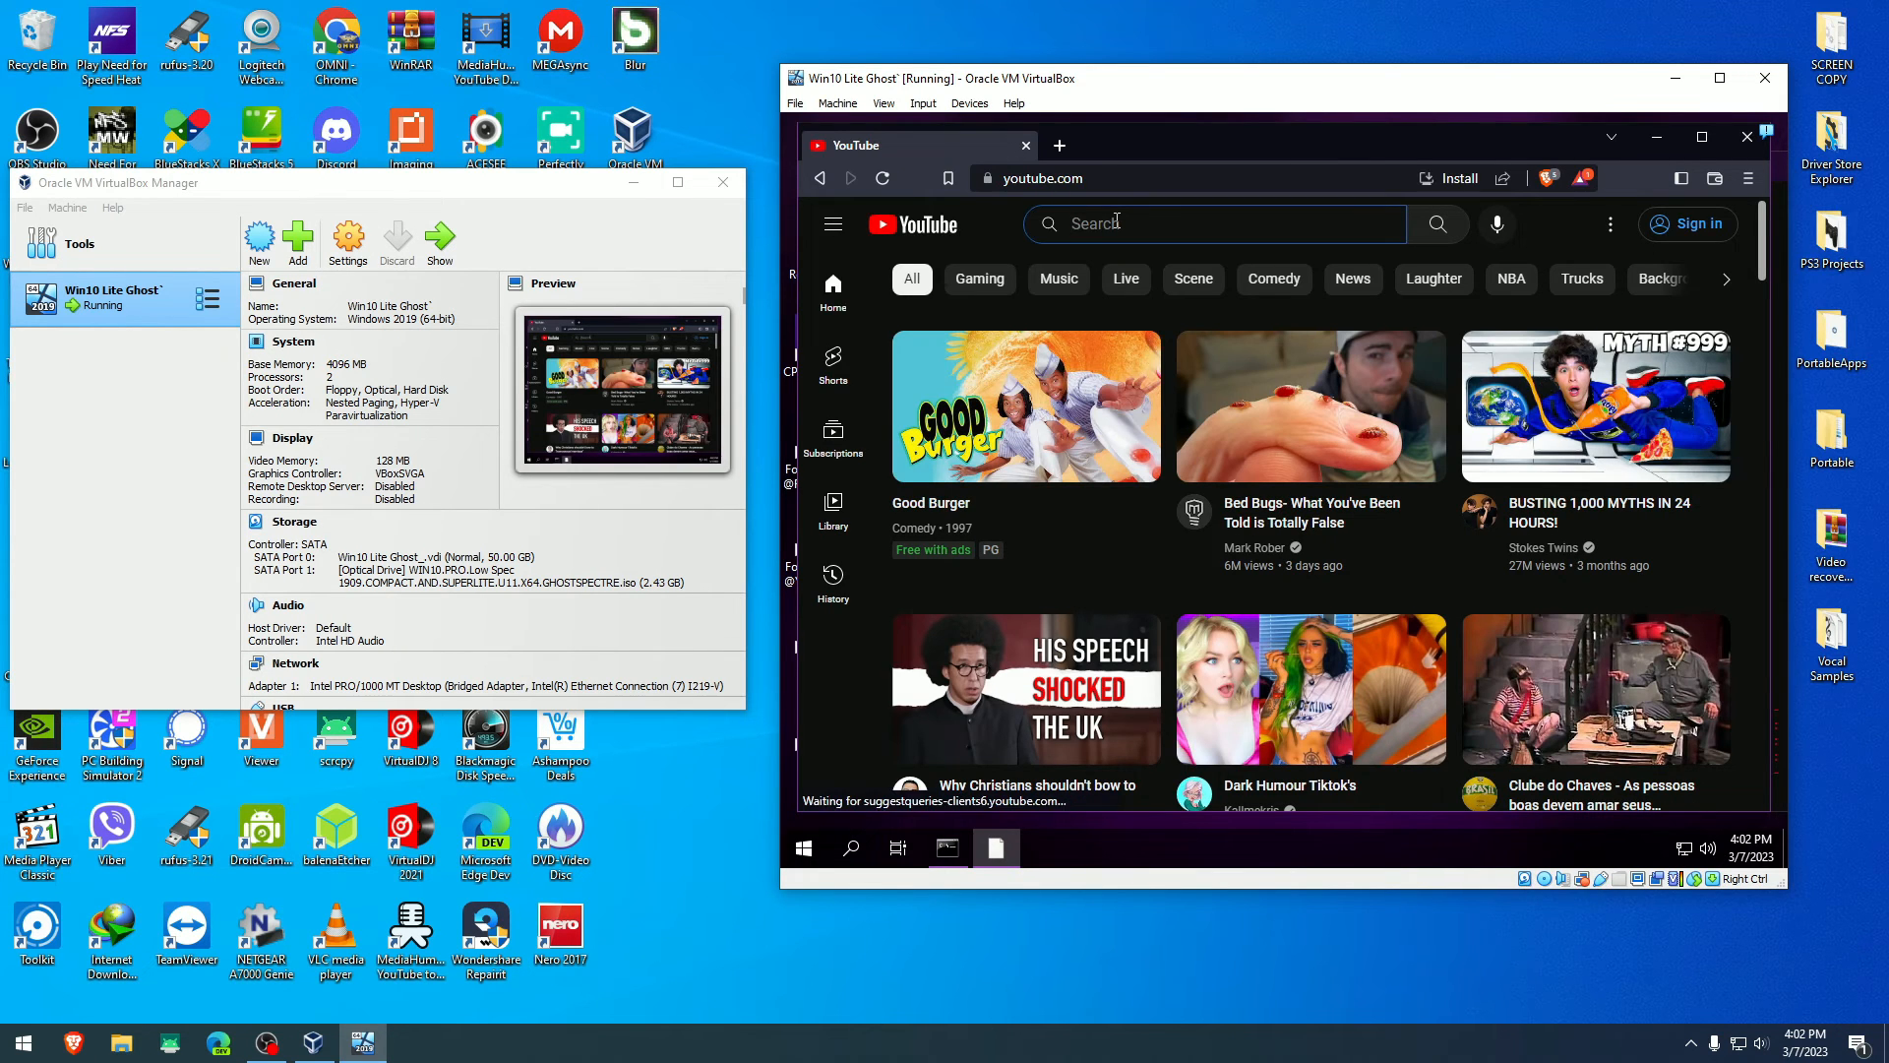
pyautogui.write('omnitech')
# - Search YouTube for omnitech and go to the OMNITECH channel's Videos list
pyautogui.press('Return')
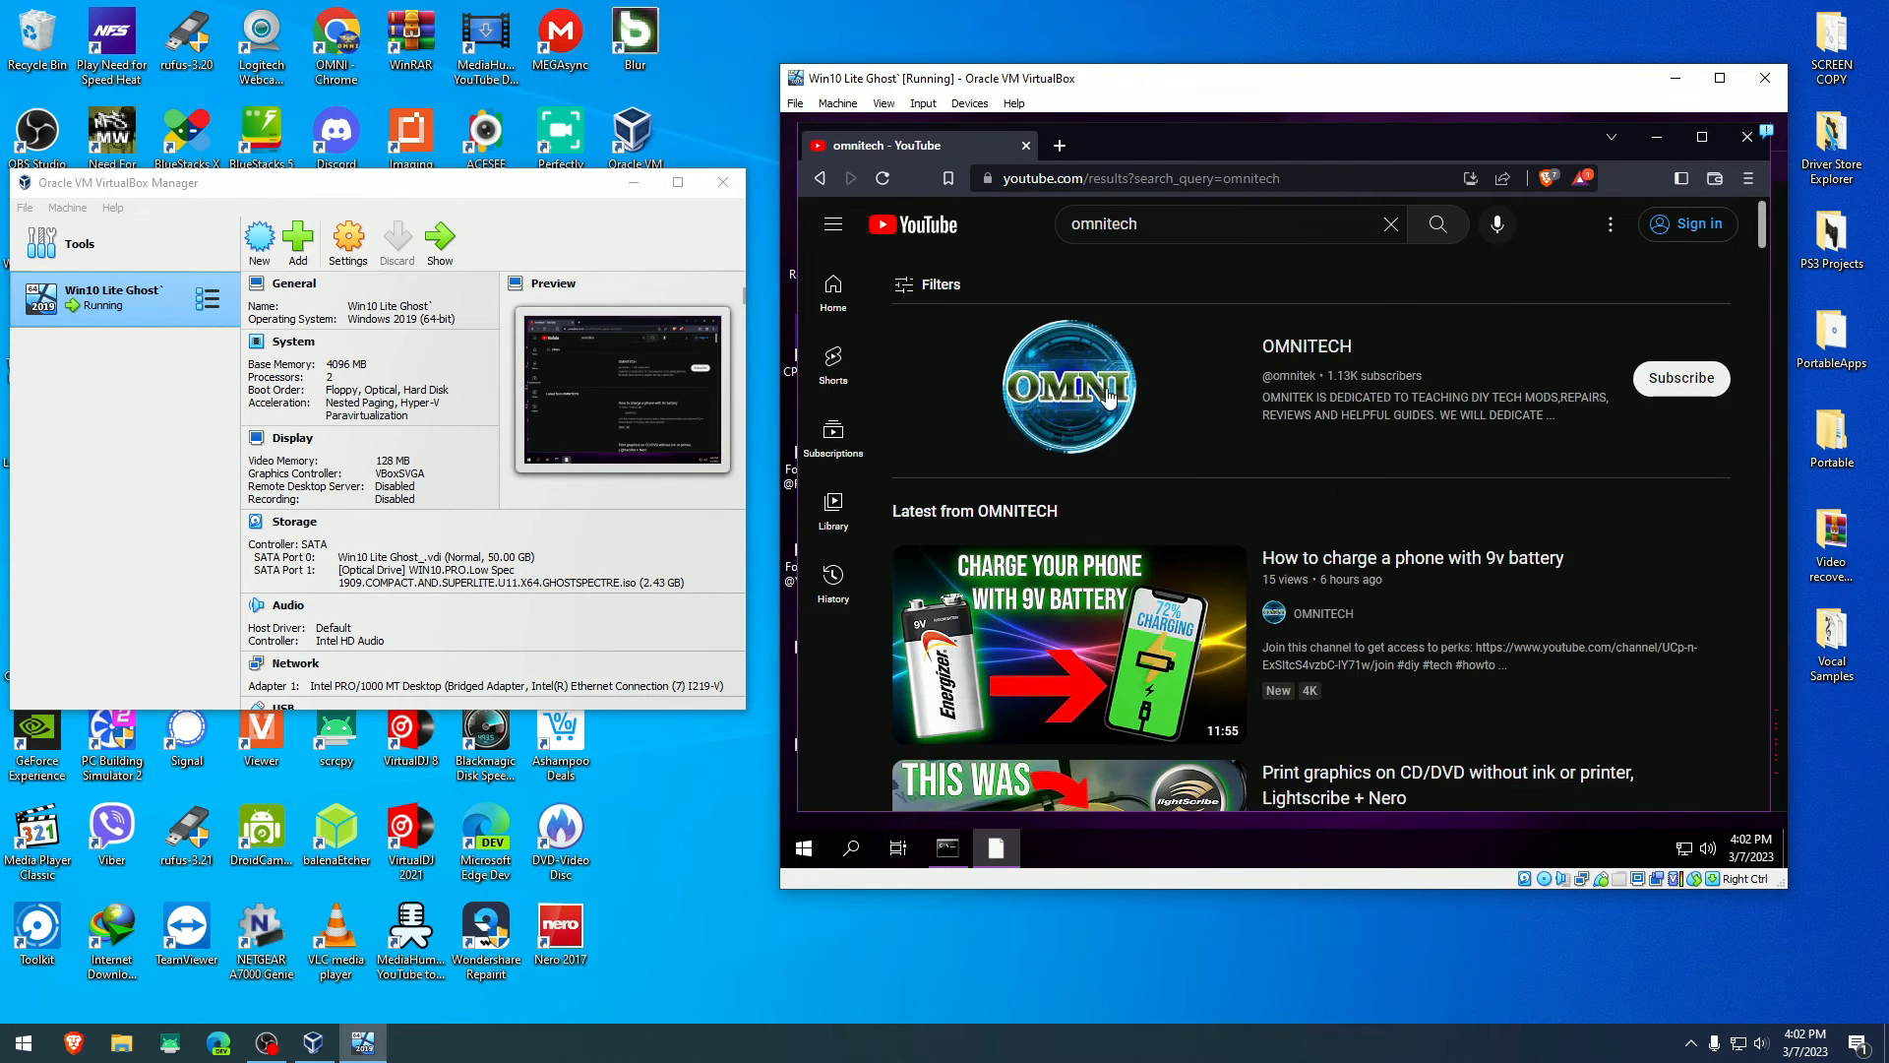
pyautogui.click(1099, 392)
pyautogui.scroll(-1, 1092, 676)
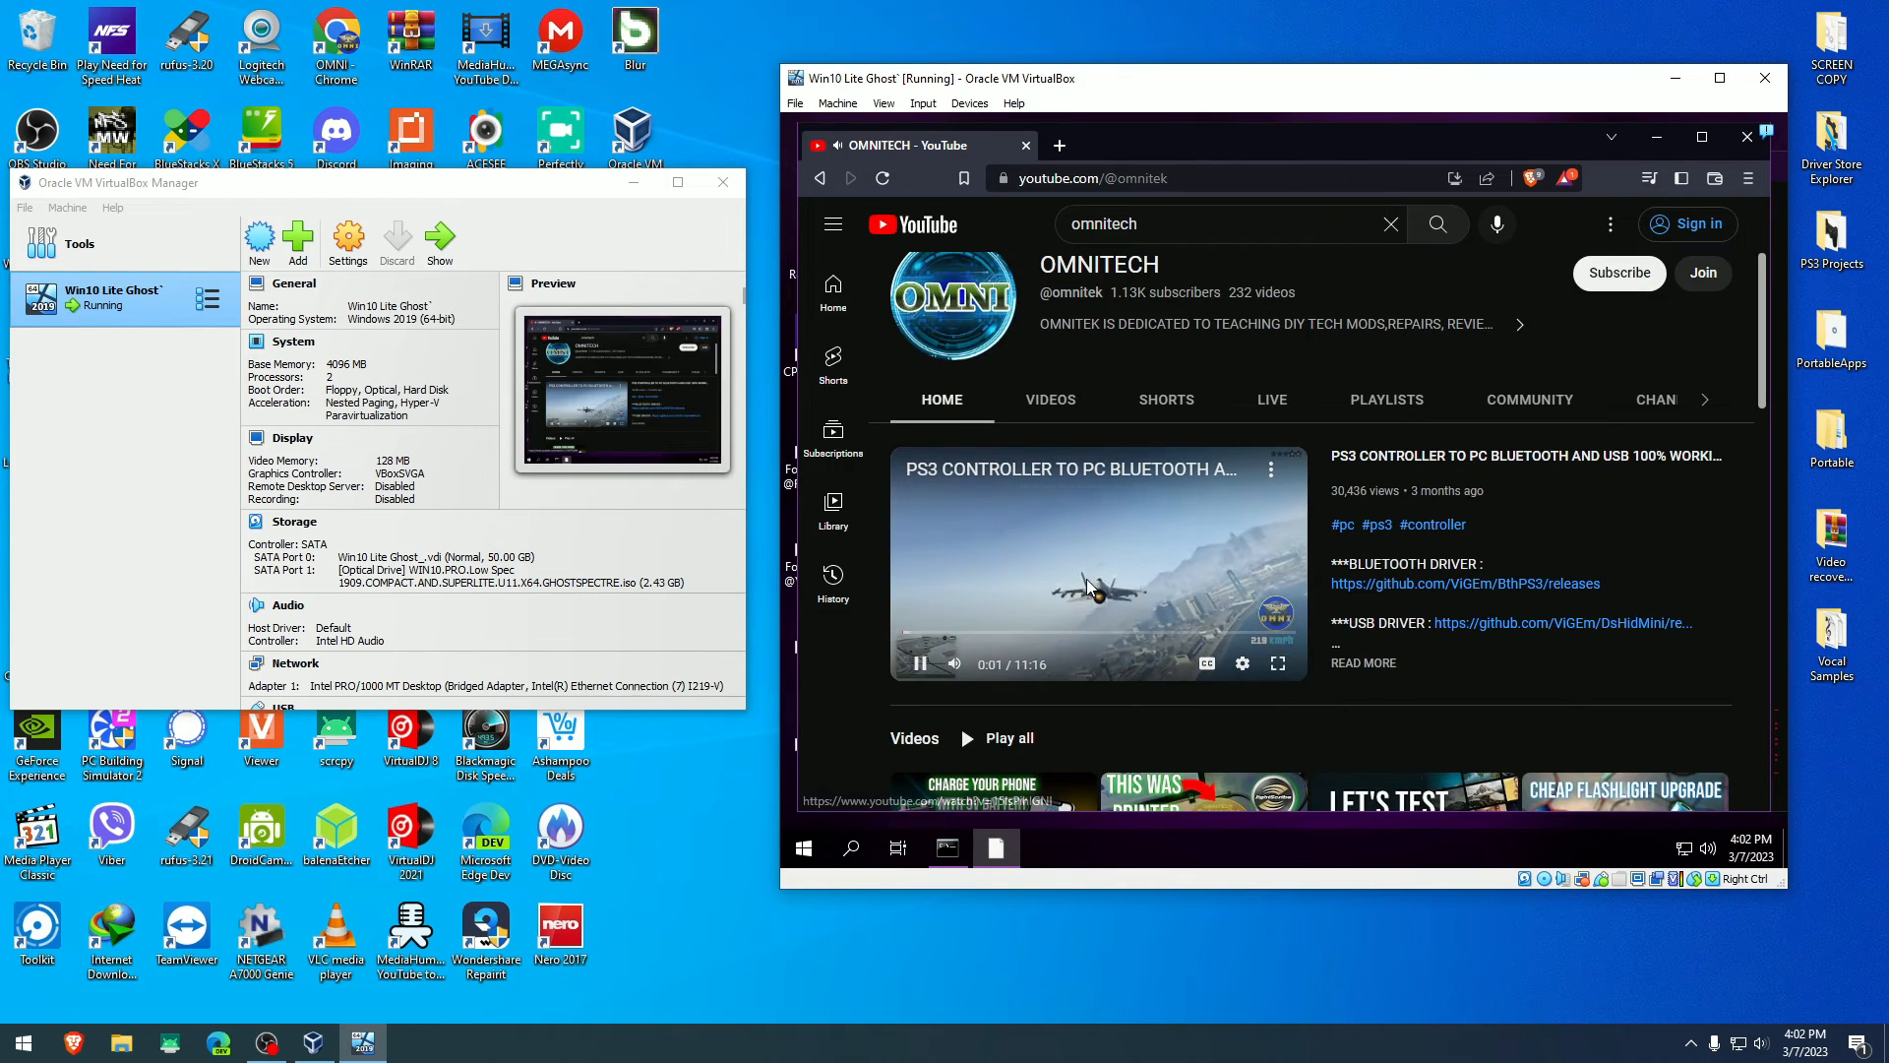
pyautogui.click(1096, 565)
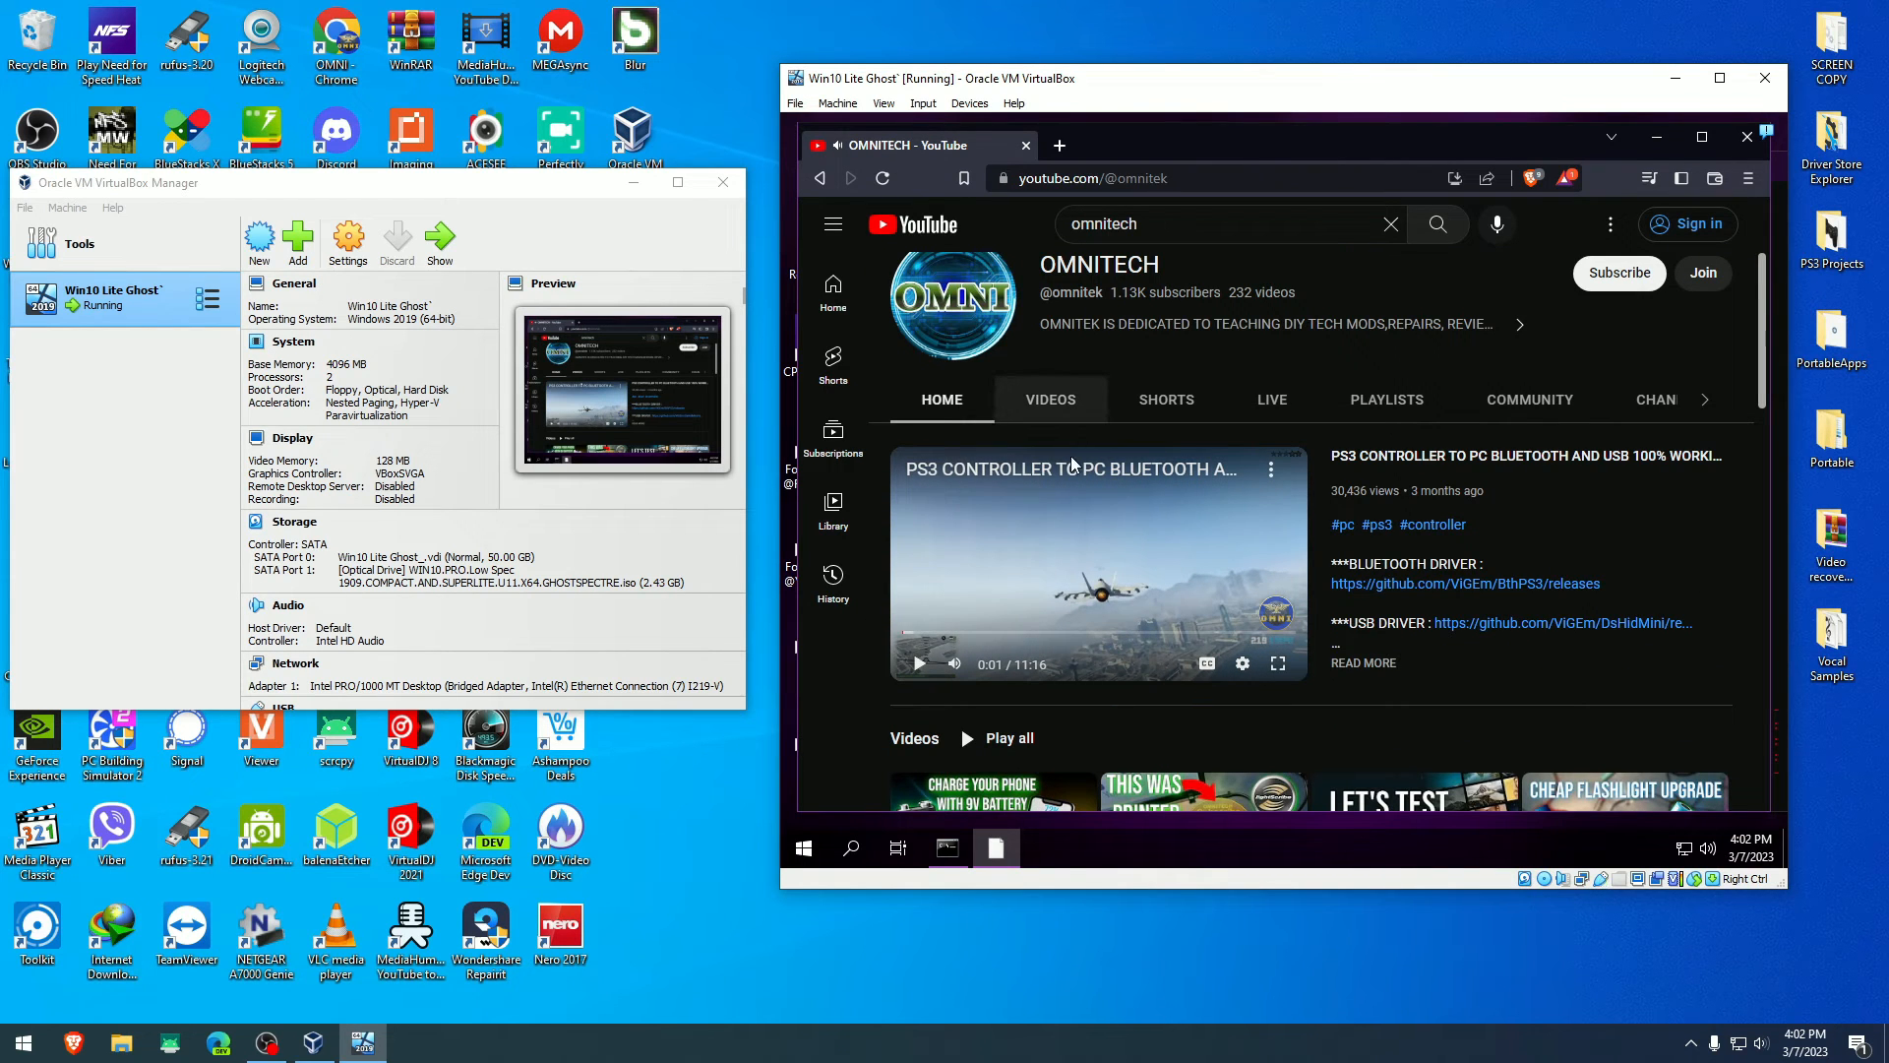
pyautogui.click(1051, 399)
# - Play the 'How to charge a phone with 9v battery' video, toggling pause and play
pyautogui.click(1029, 487)
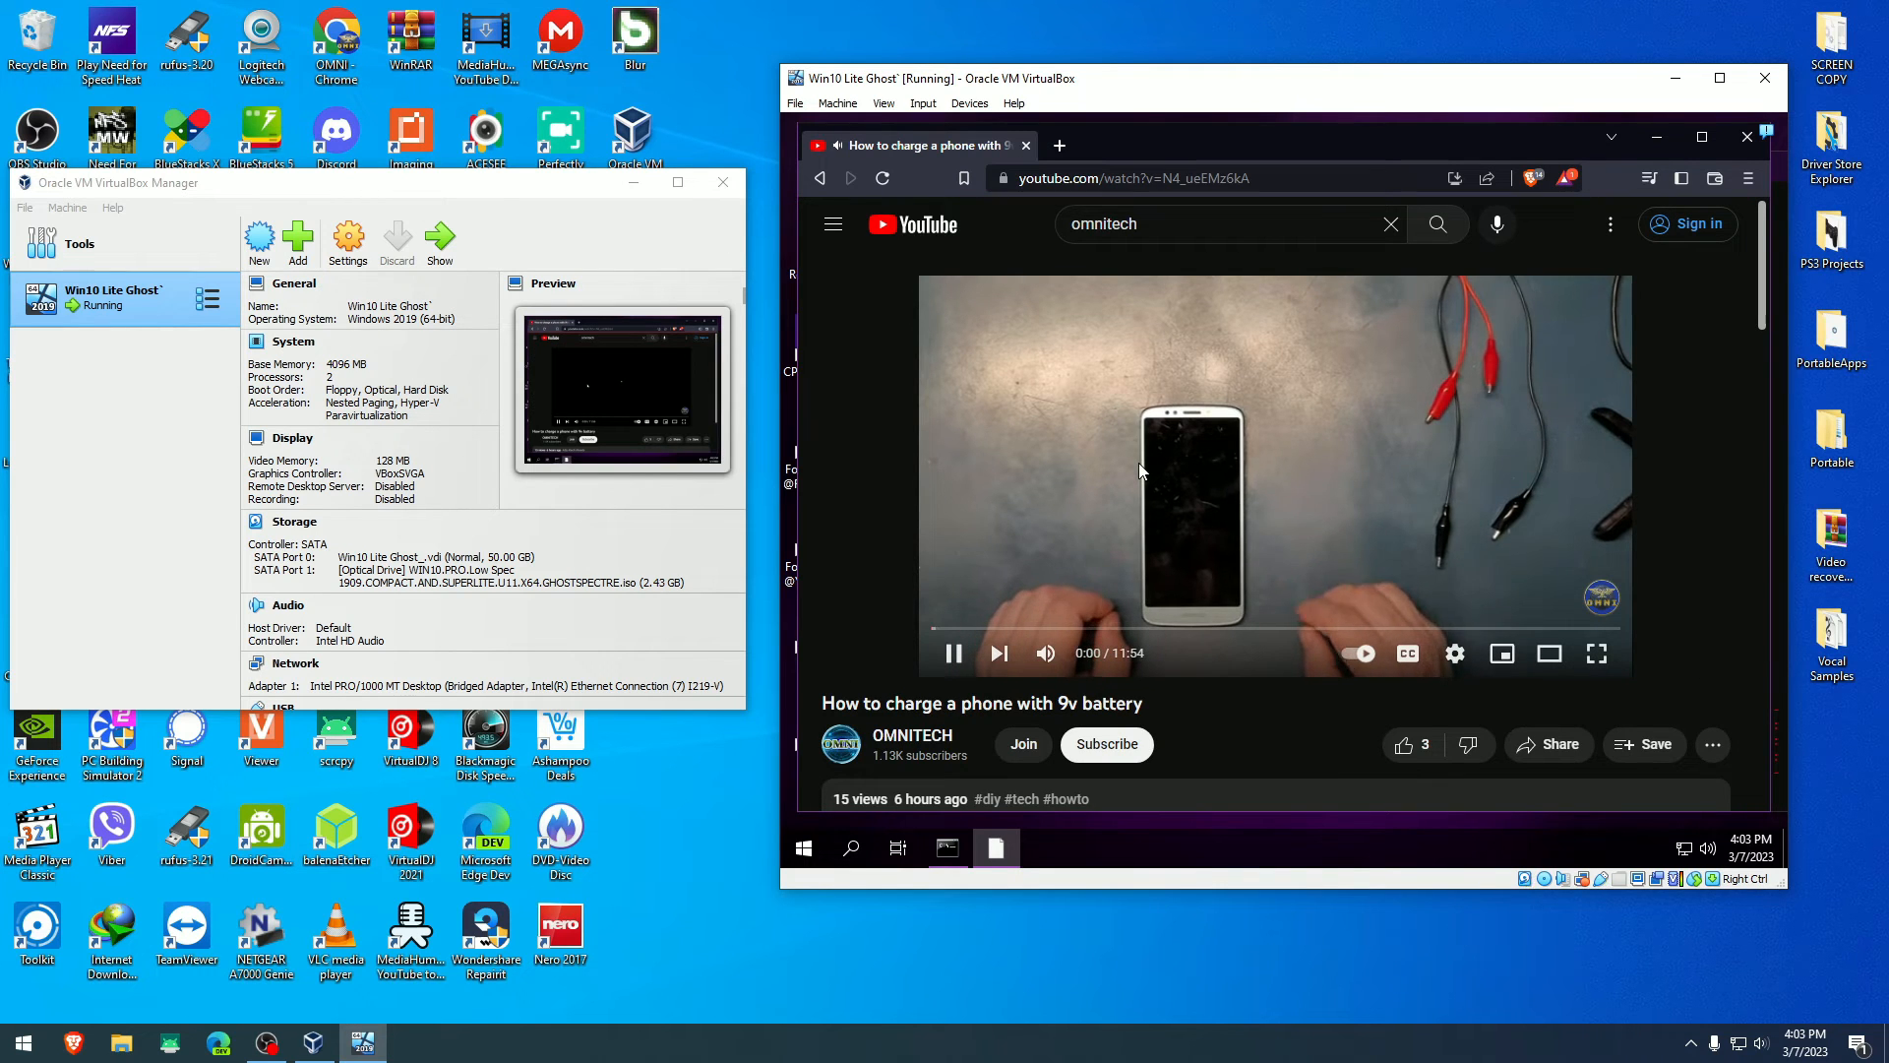
pyautogui.click(1138, 463)
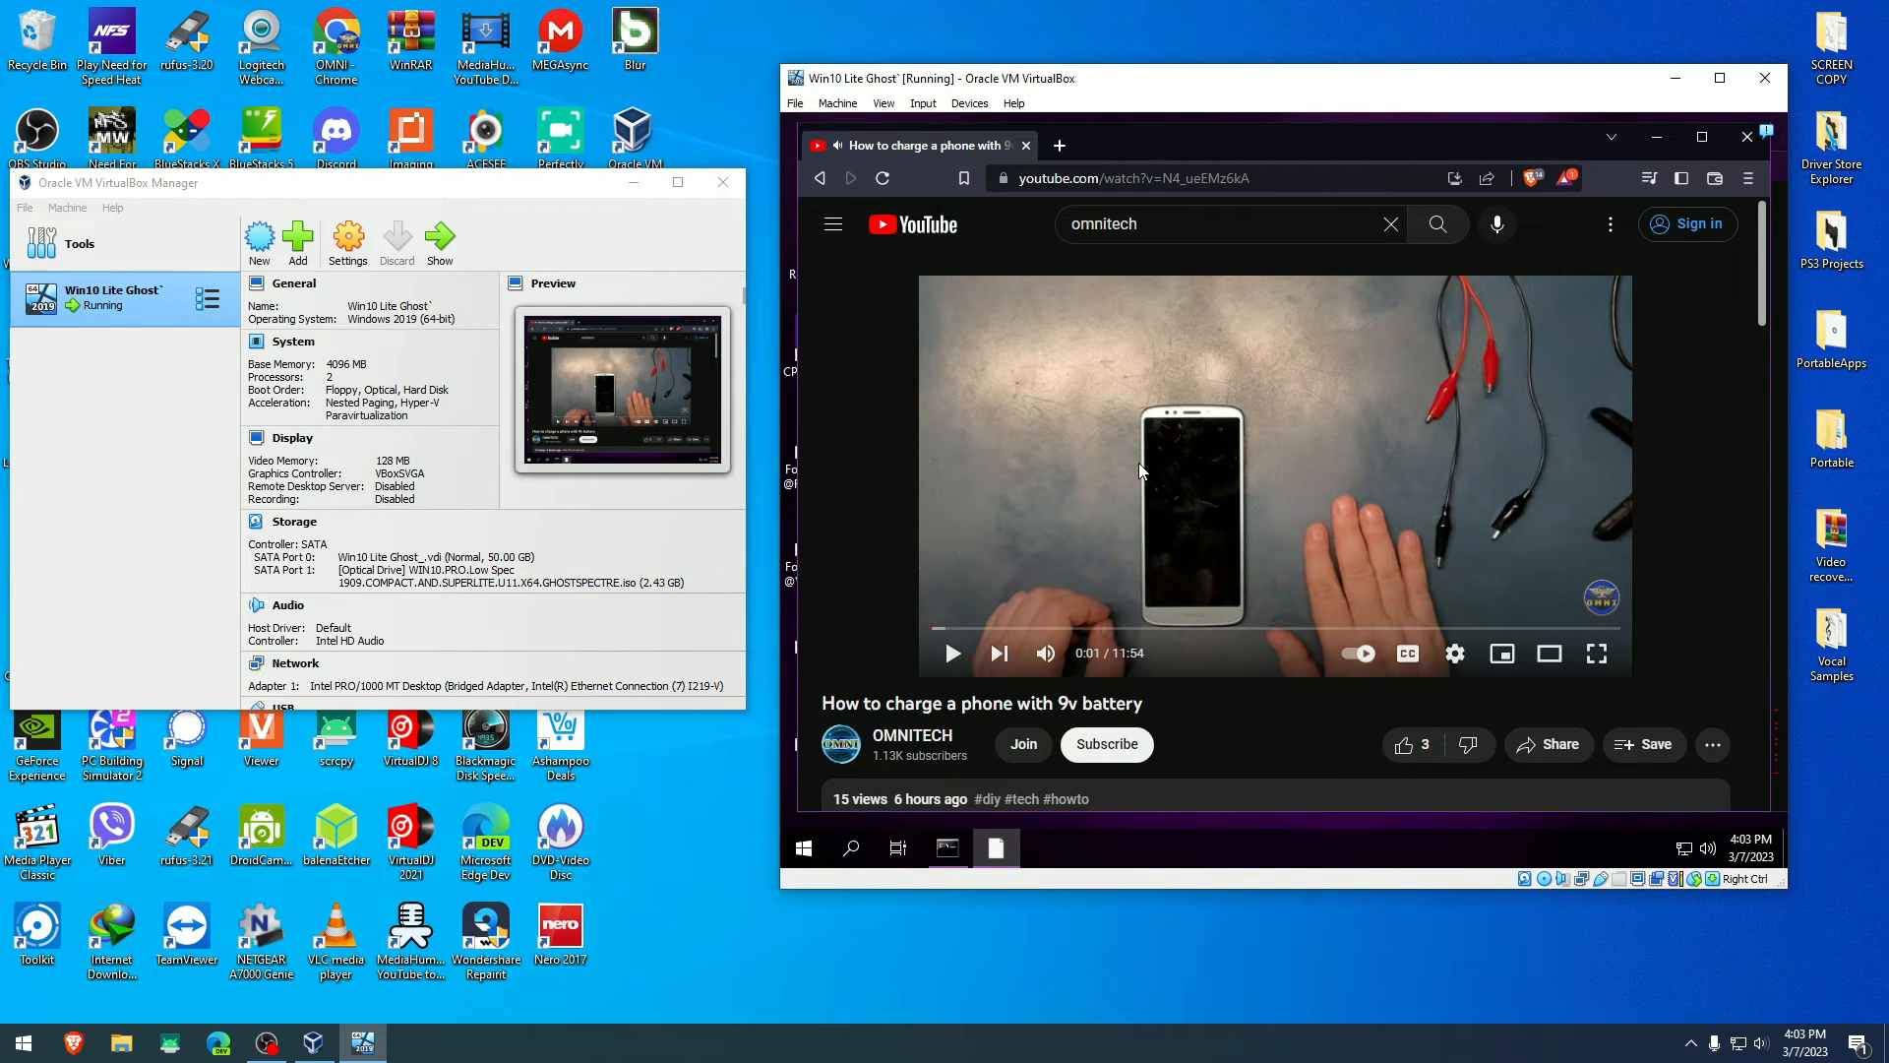
pyautogui.click(1137, 461)
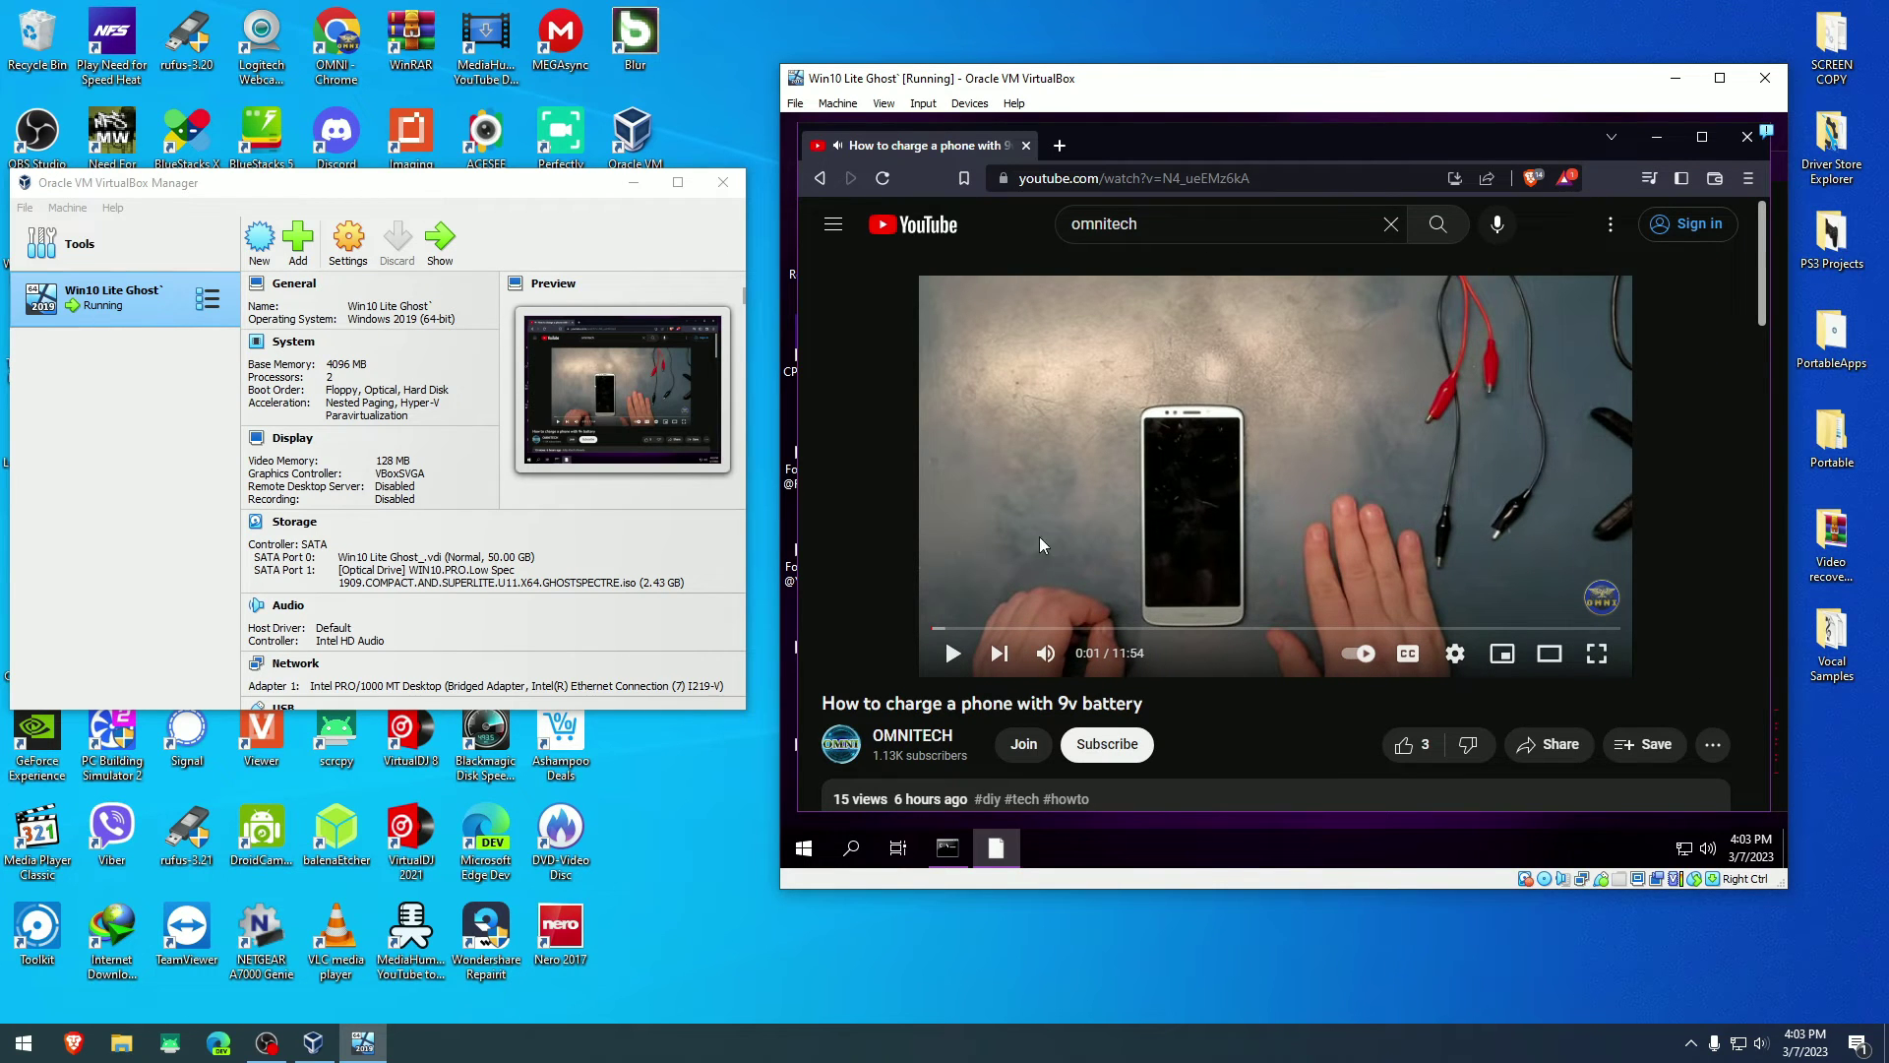
pyautogui.click(1084, 494)
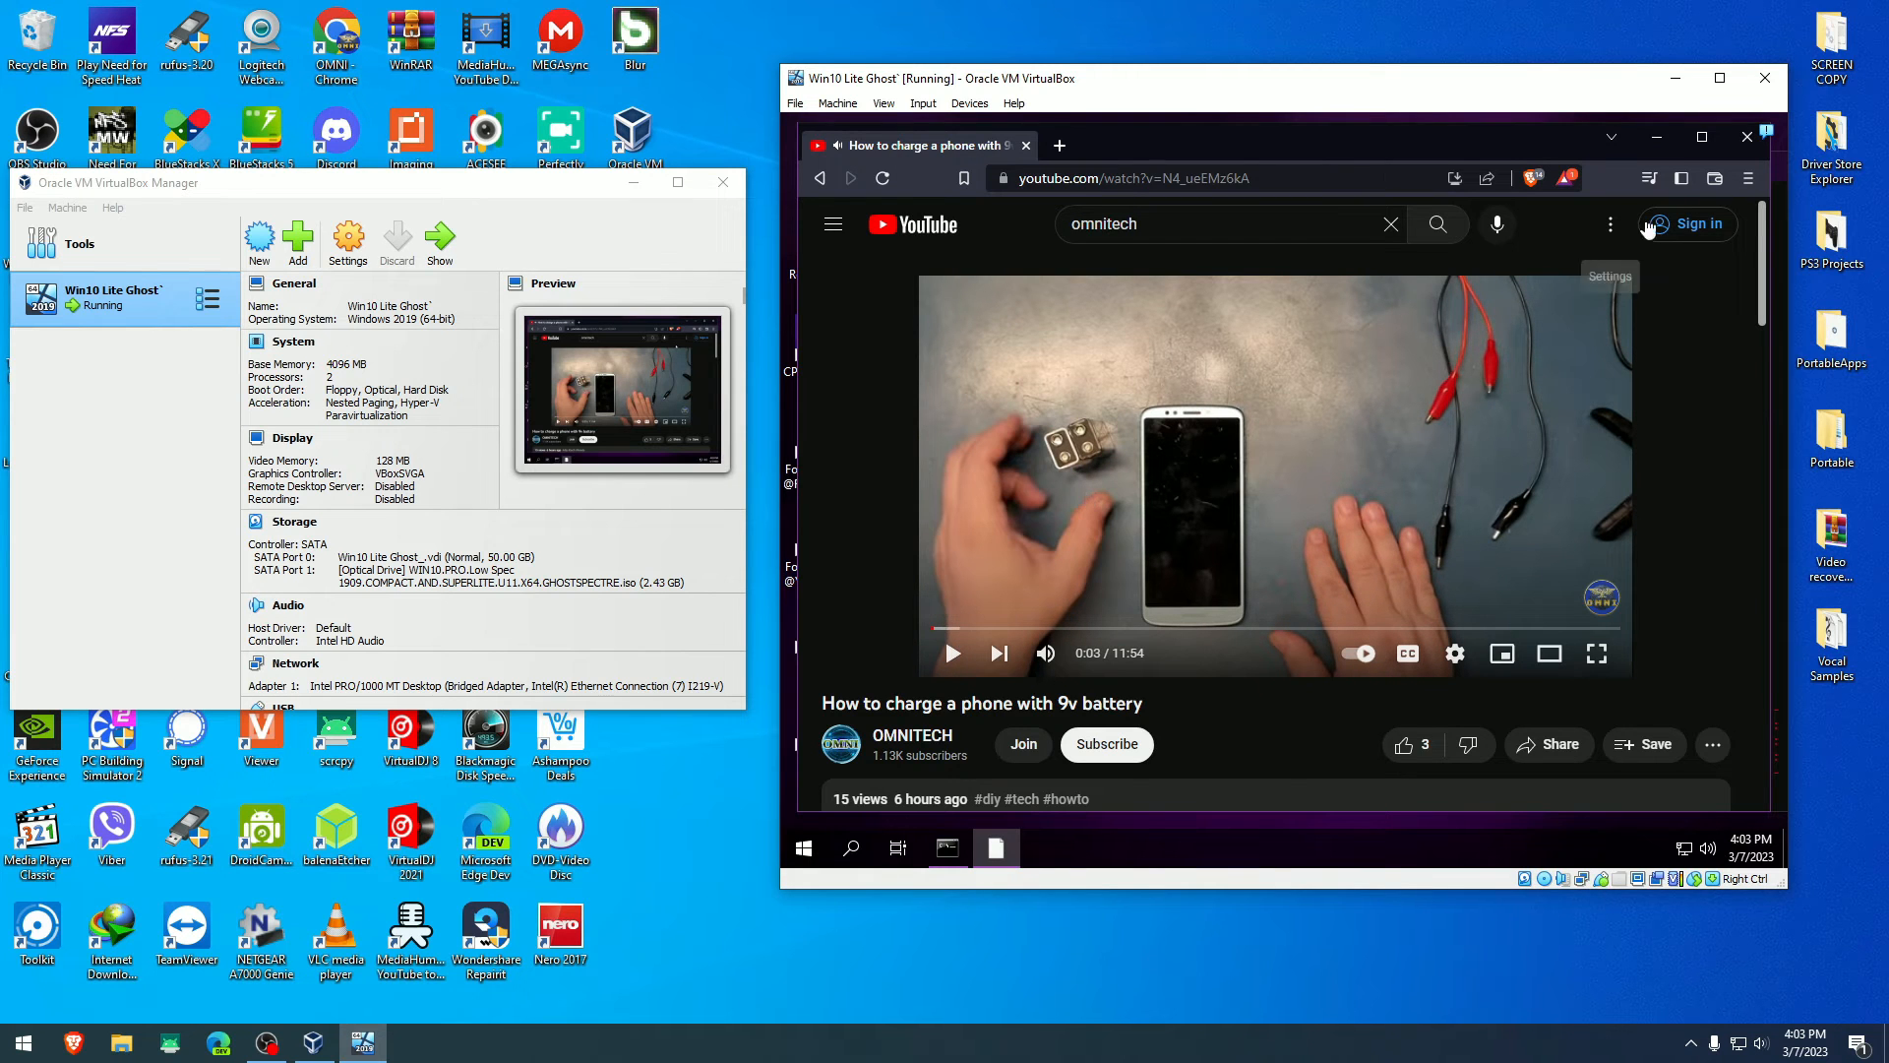
# - Close Brave, skim-highlight a few Ghost Toolbox entries, then close the console to the Spectre desktop
pyautogui.click(1747, 136)
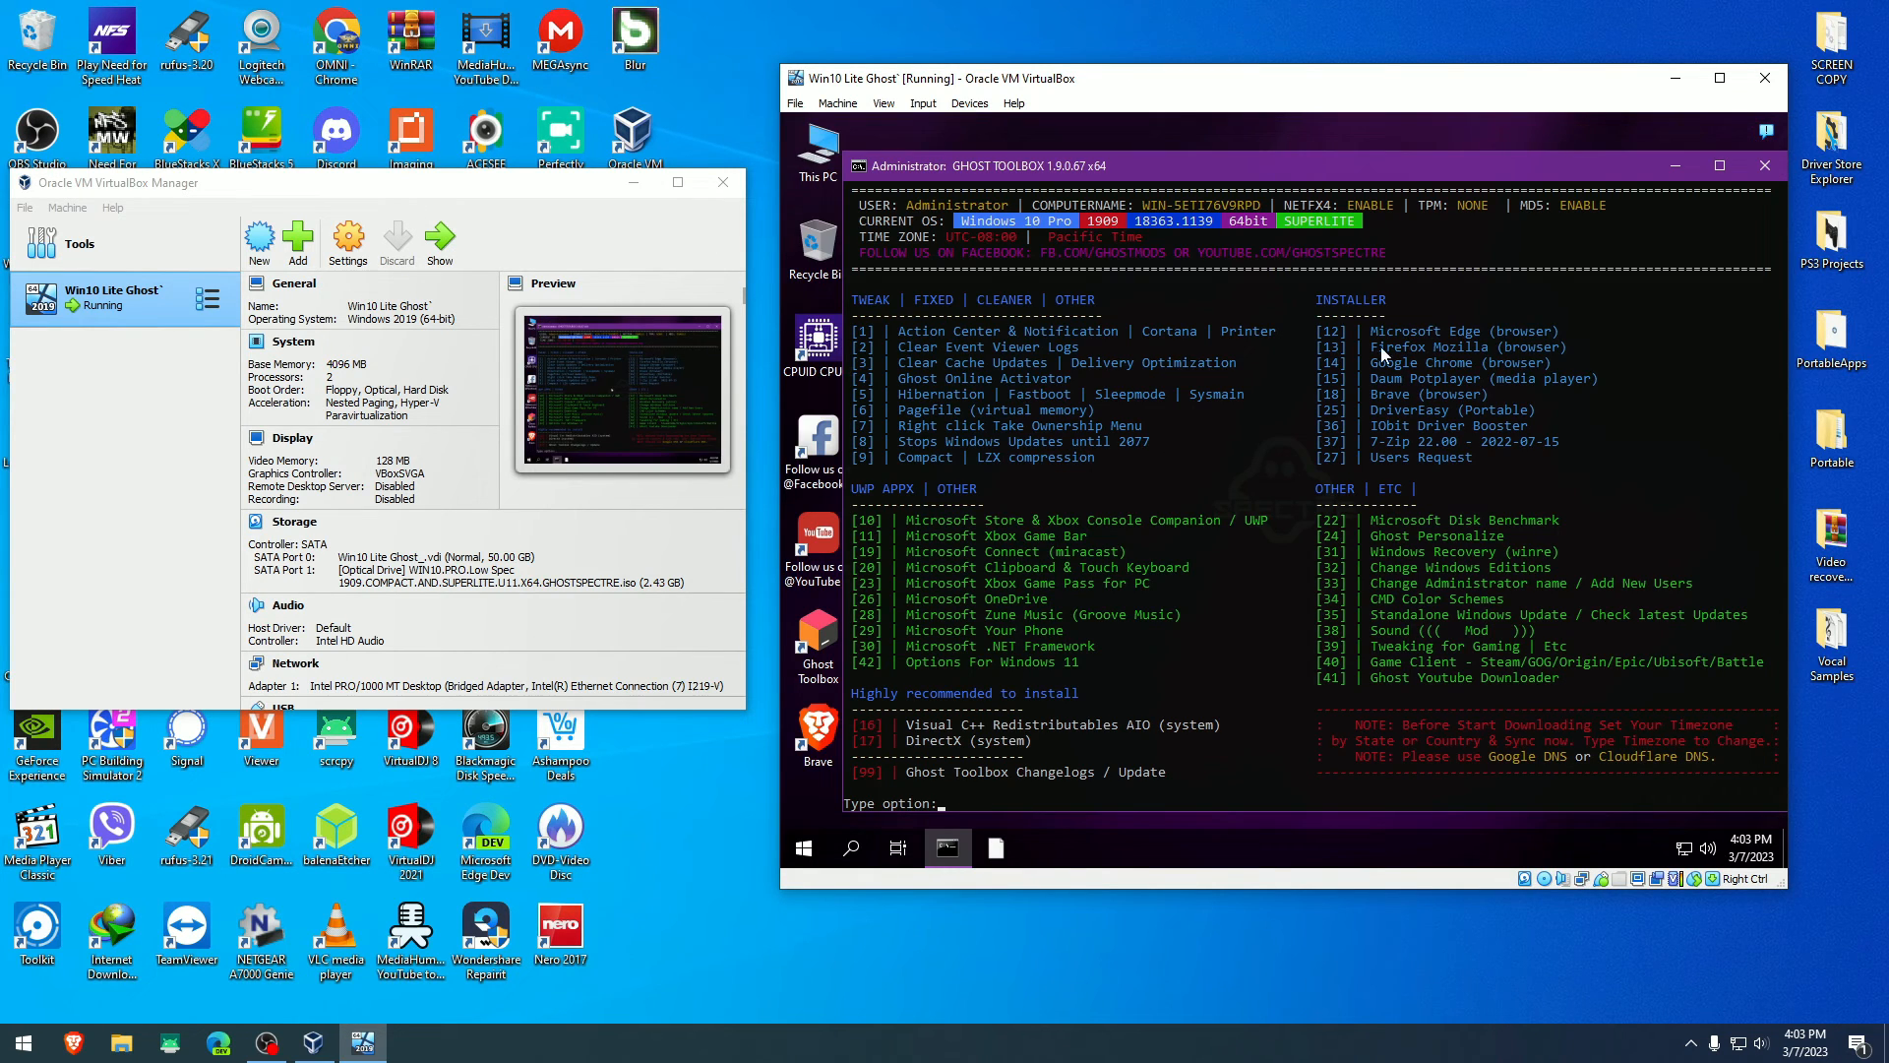
pyautogui.moveTo(1480, 463)
pyautogui.mouseDown()
pyautogui.moveTo(1418, 413)
pyautogui.moveTo(1461, 311)
pyautogui.mouseUp()
pyautogui.click(1480, 396)
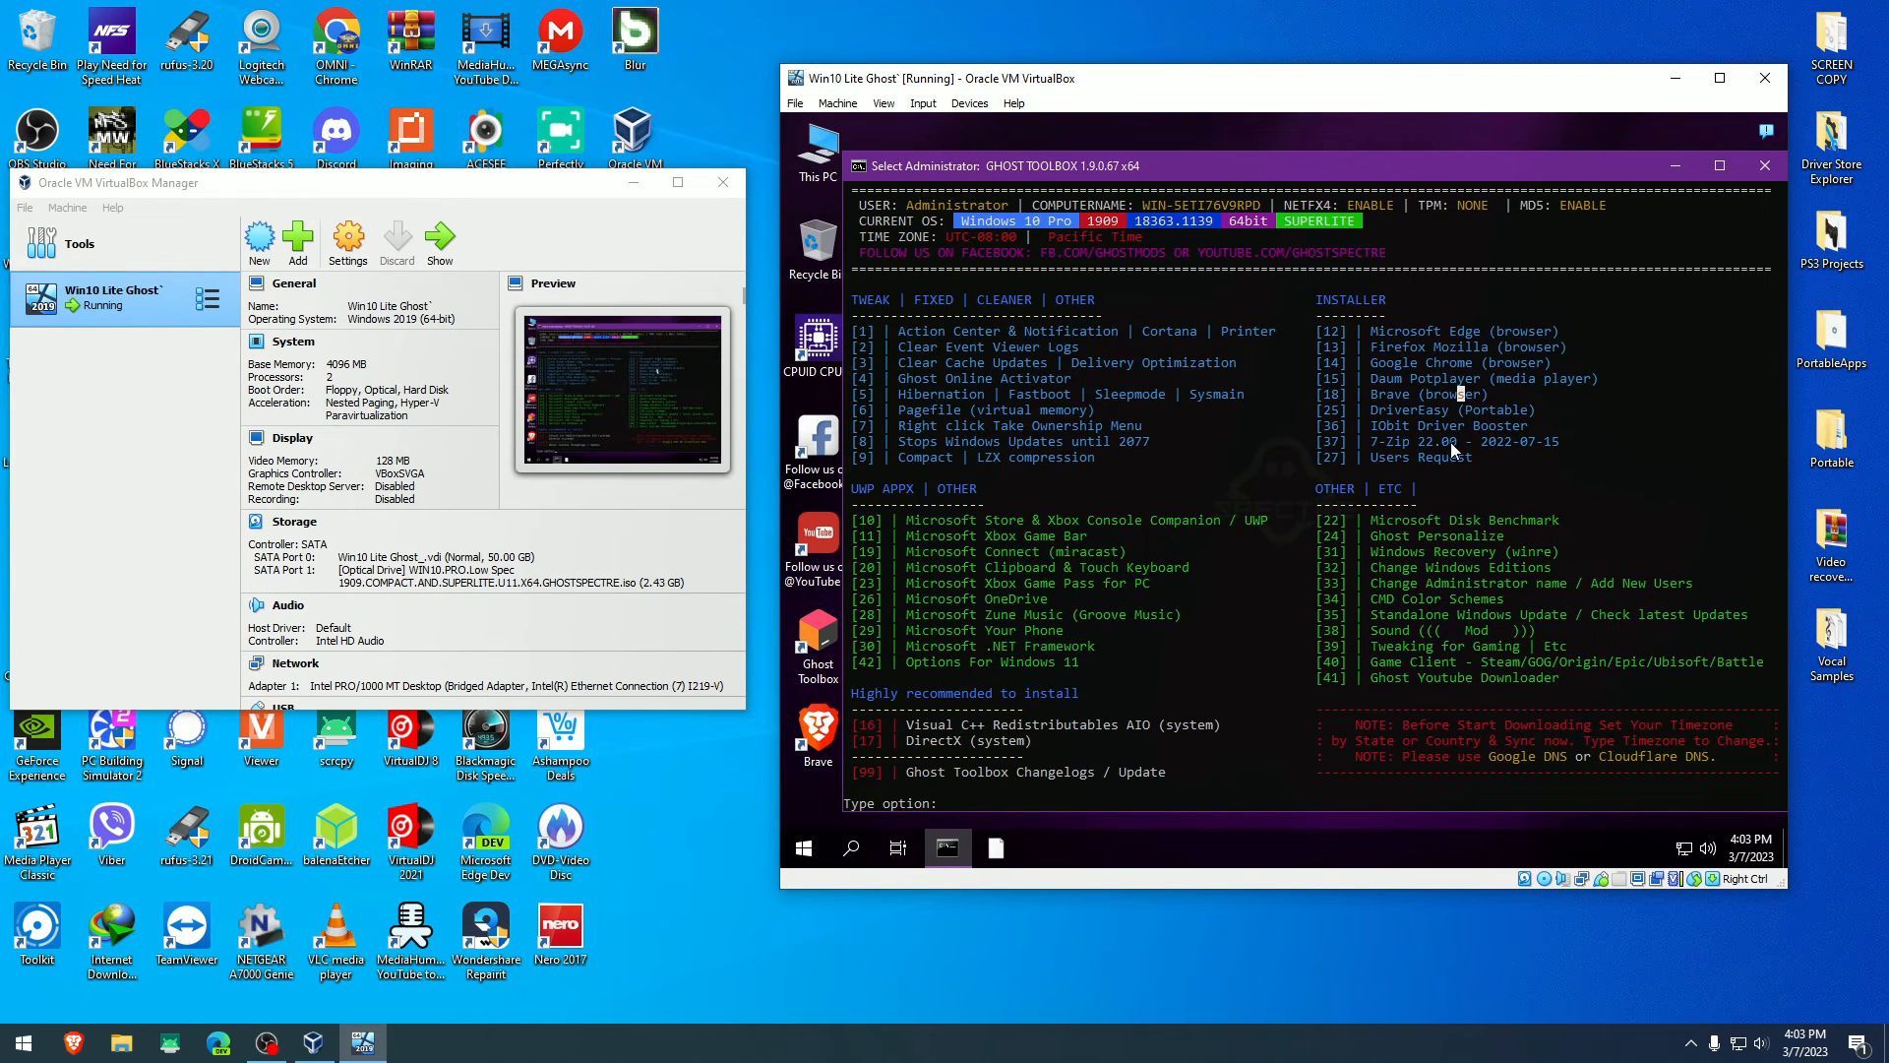
pyautogui.moveTo(1557, 442); pyautogui.dragTo(1366, 450)
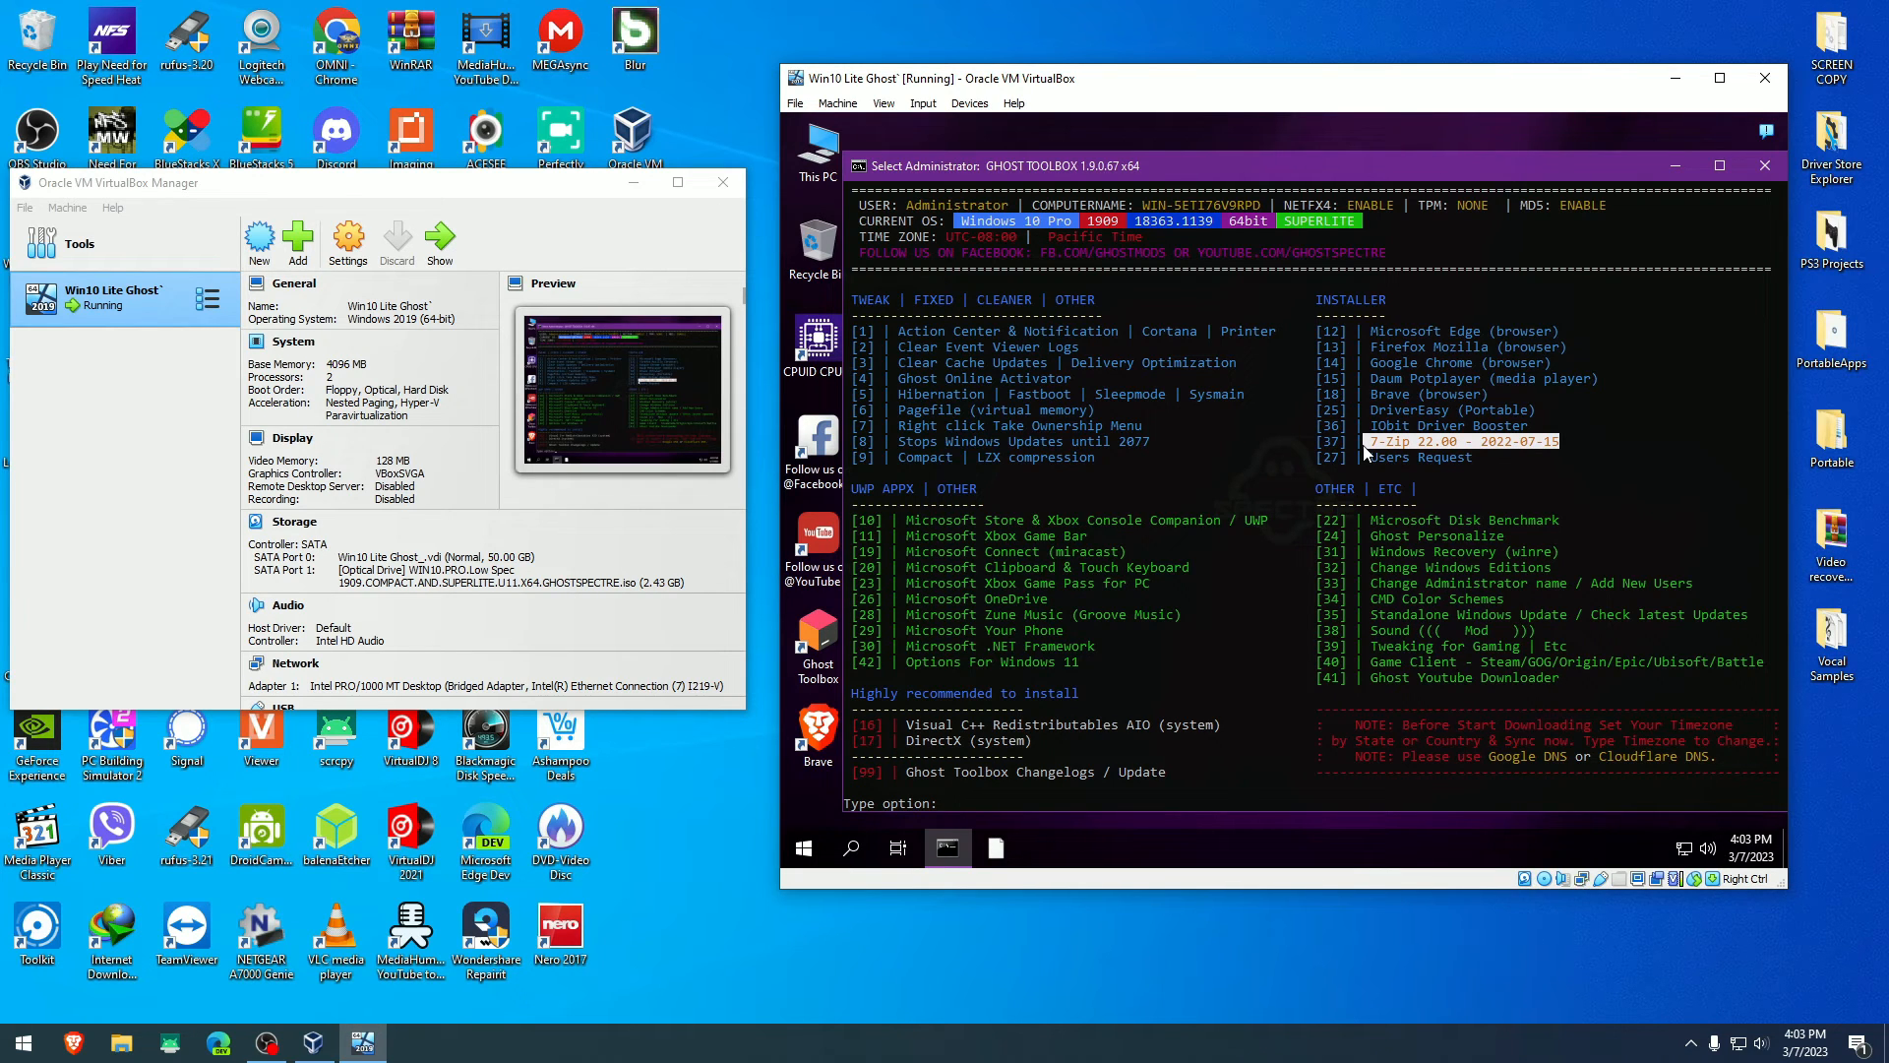
pyautogui.moveTo(1384, 384); pyautogui.dragTo(1437, 405)
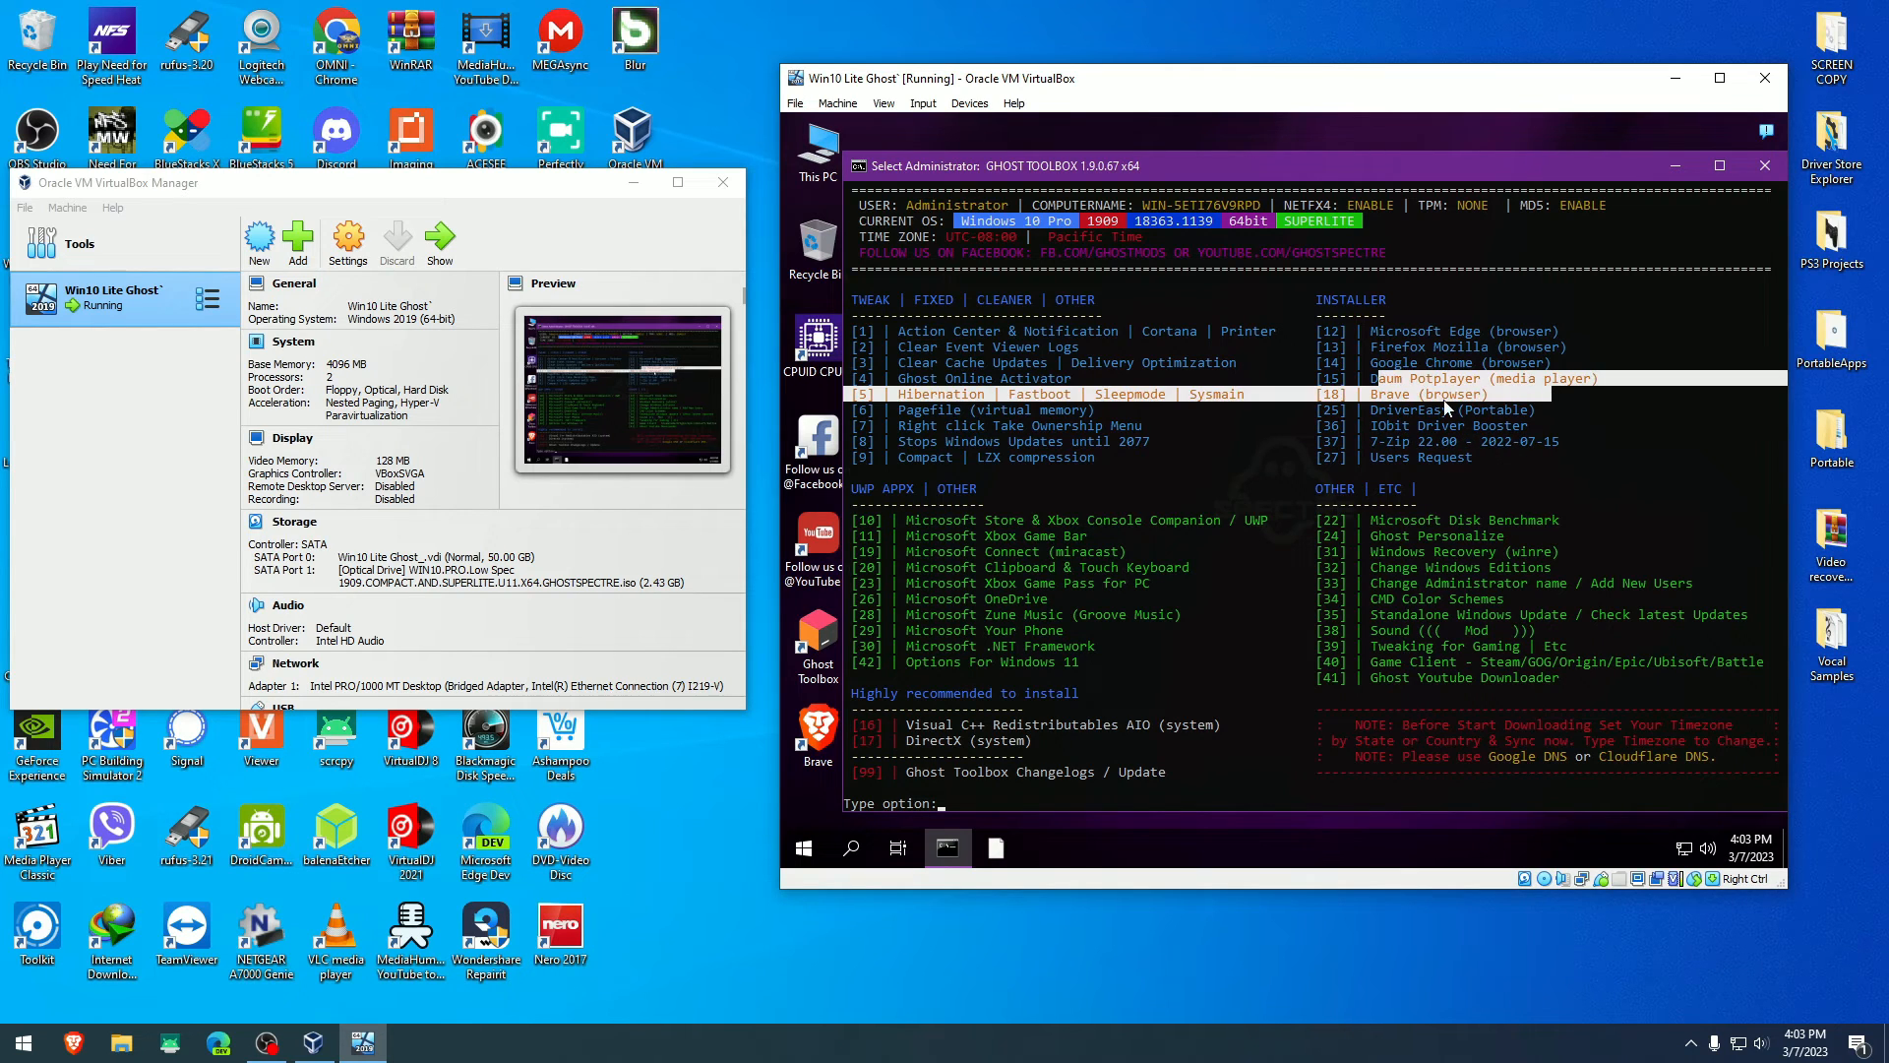
pyautogui.click(1425, 440)
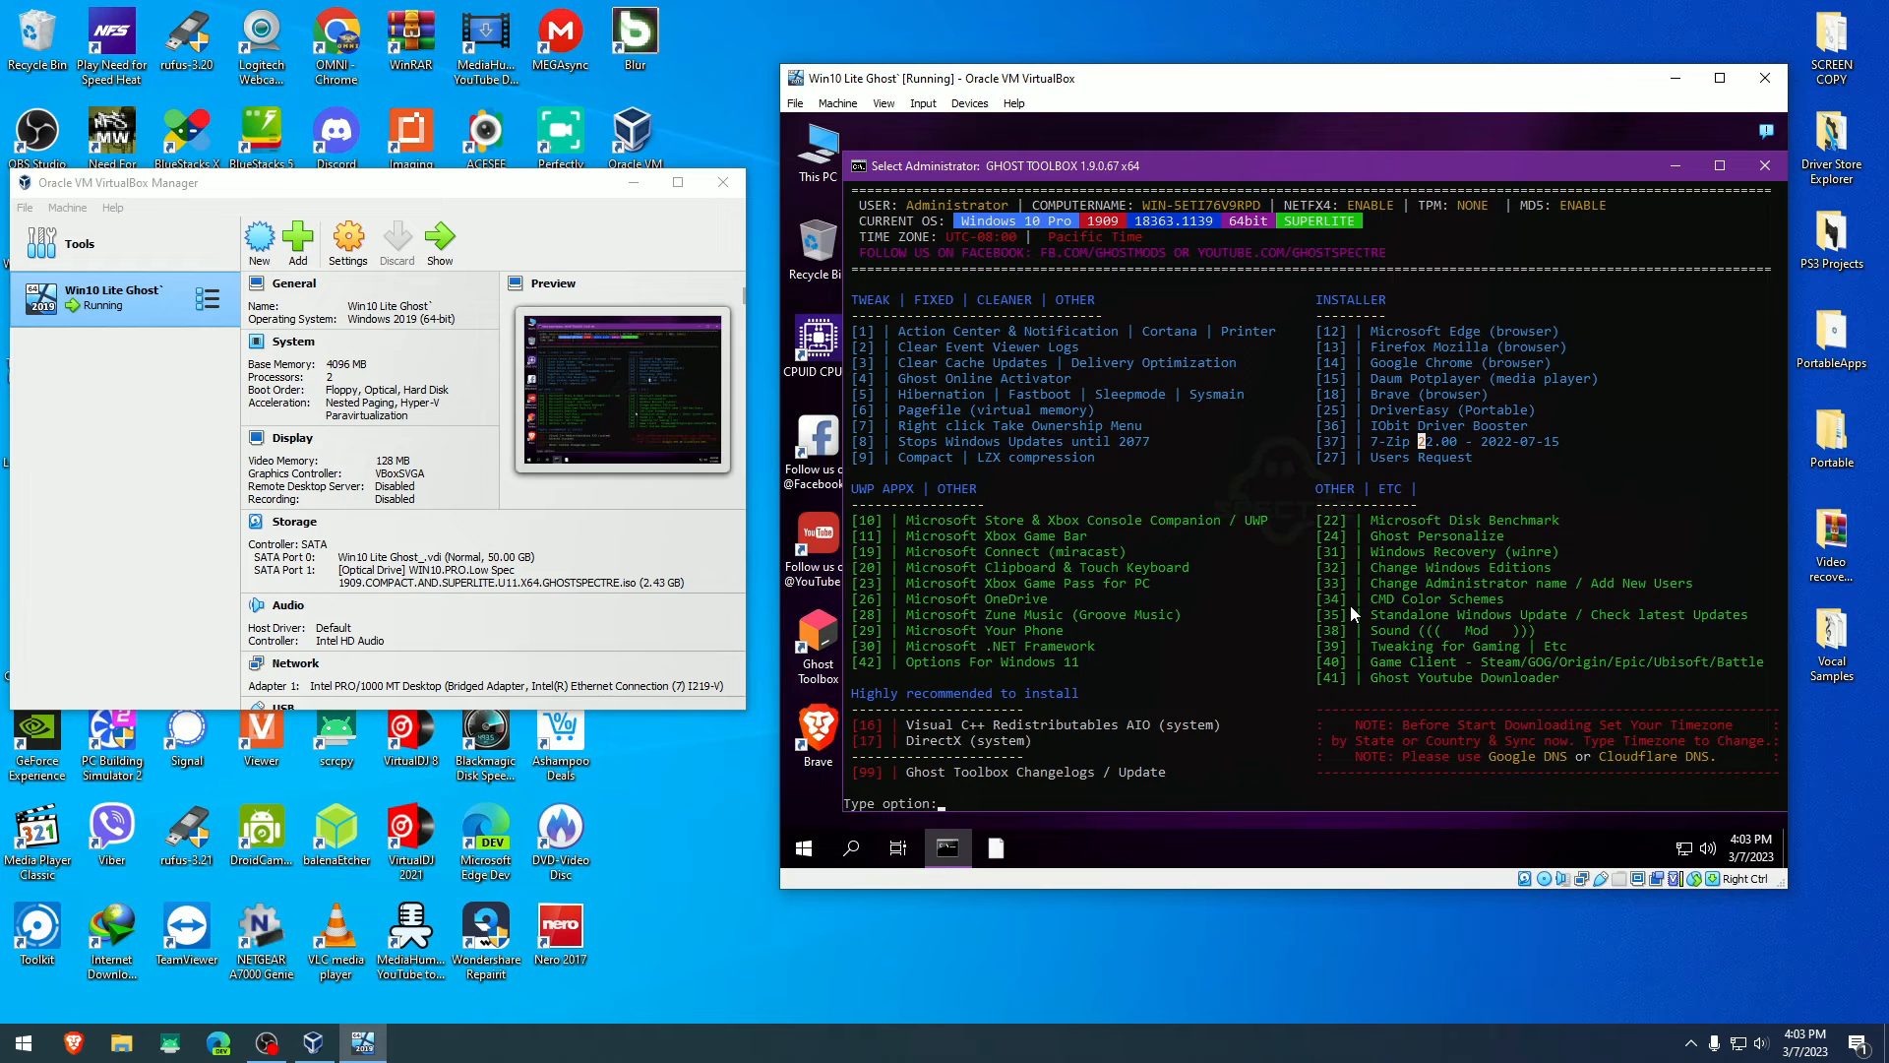
pyautogui.click(1763, 167)
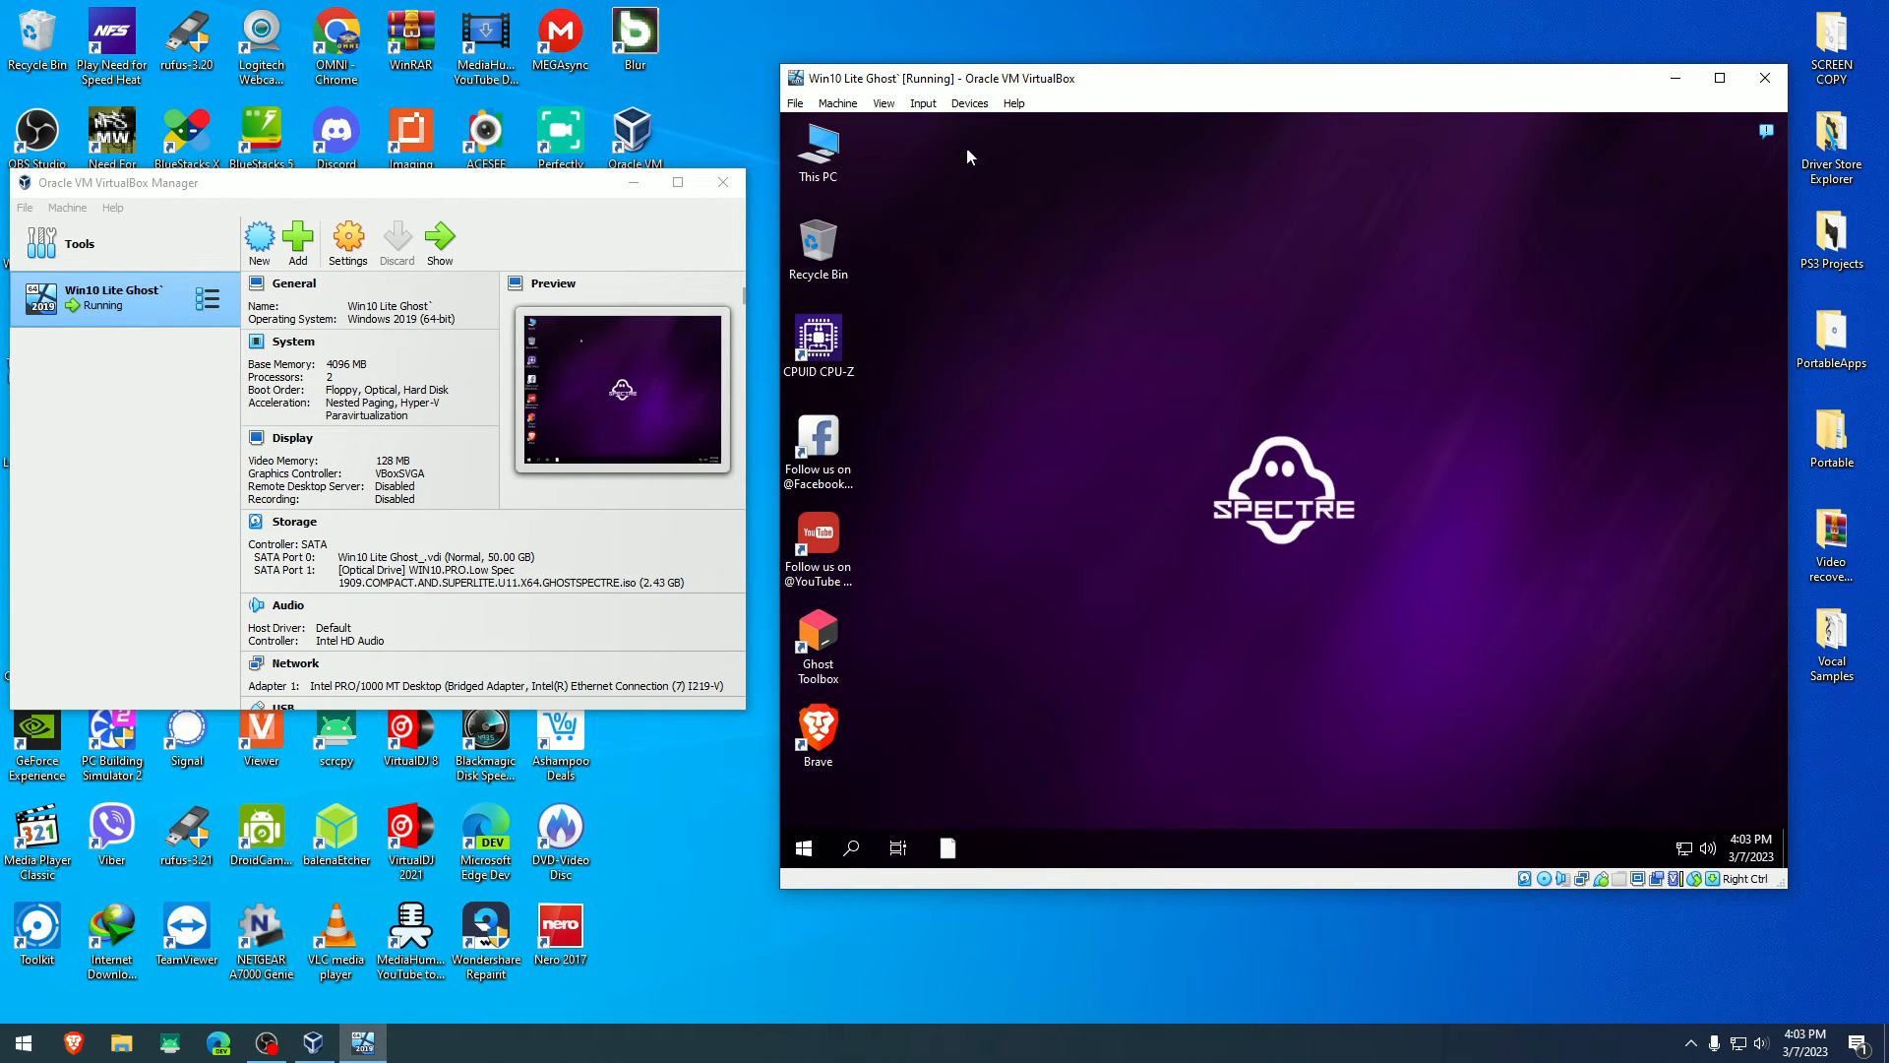
# - Switch the VM window to Scaled Mode via the View menu and confirm
pyautogui.click(971, 103)
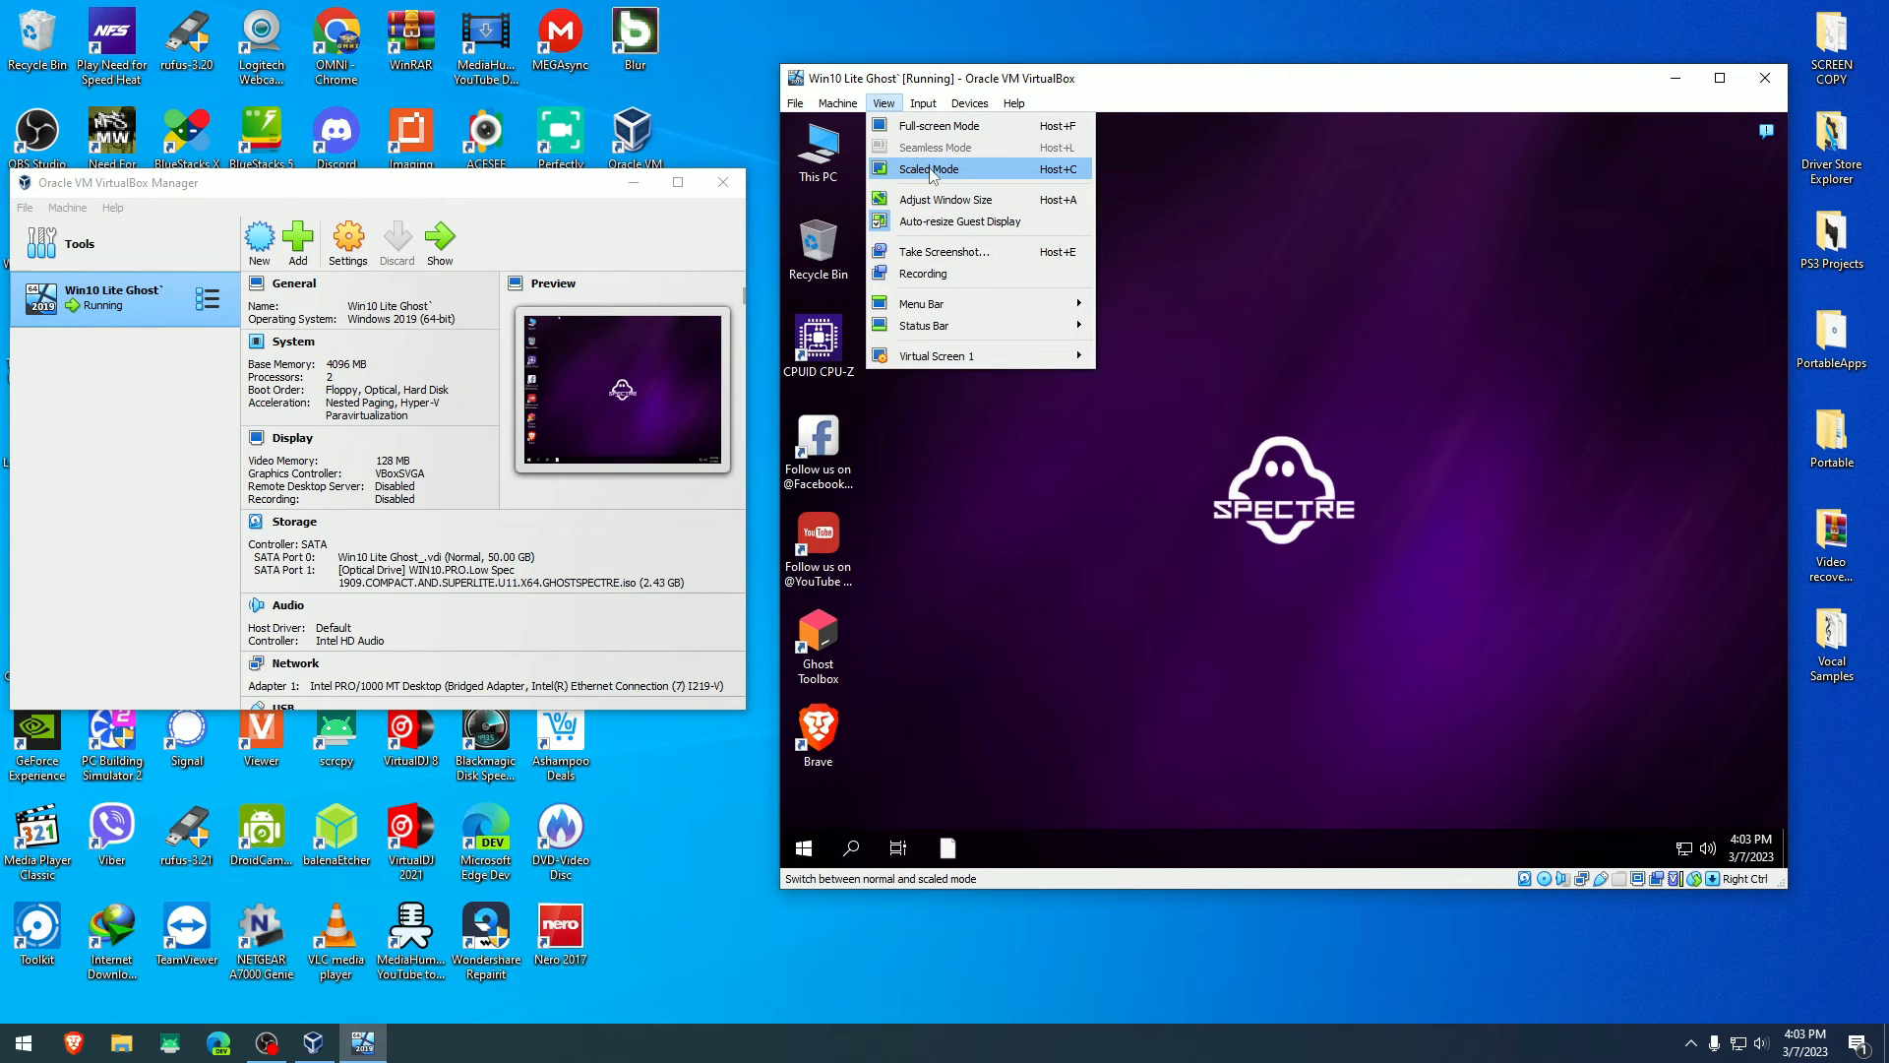
pyautogui.click(930, 169)
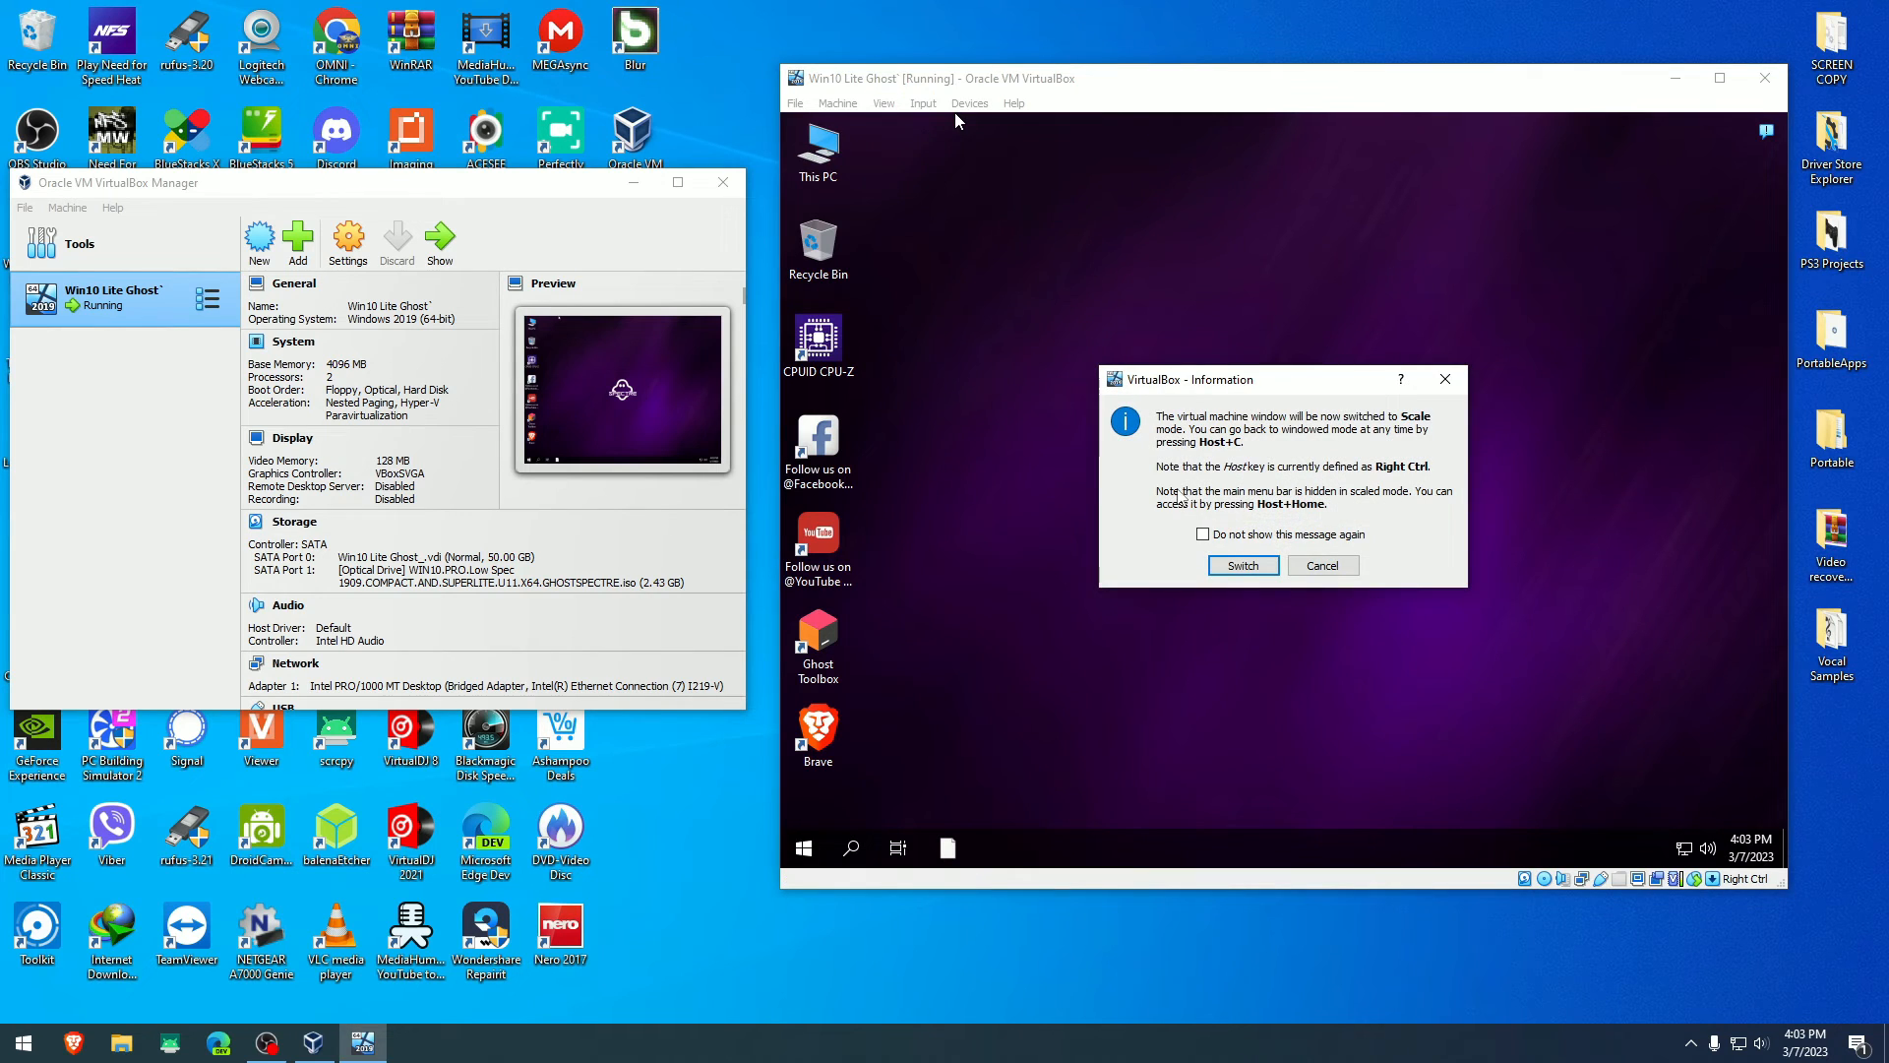
pyautogui.click(1136, 545)
# - Reposition the scaled VM window, maximizing and restoring it to its smaller size
pyautogui.moveTo(975, 260)
pyautogui.mouseDown()
pyautogui.moveTo(1340, 190)
pyautogui.moveTo(1219, 162)
pyautogui.mouseUp()
pyautogui.doubleClick(1217, 164)
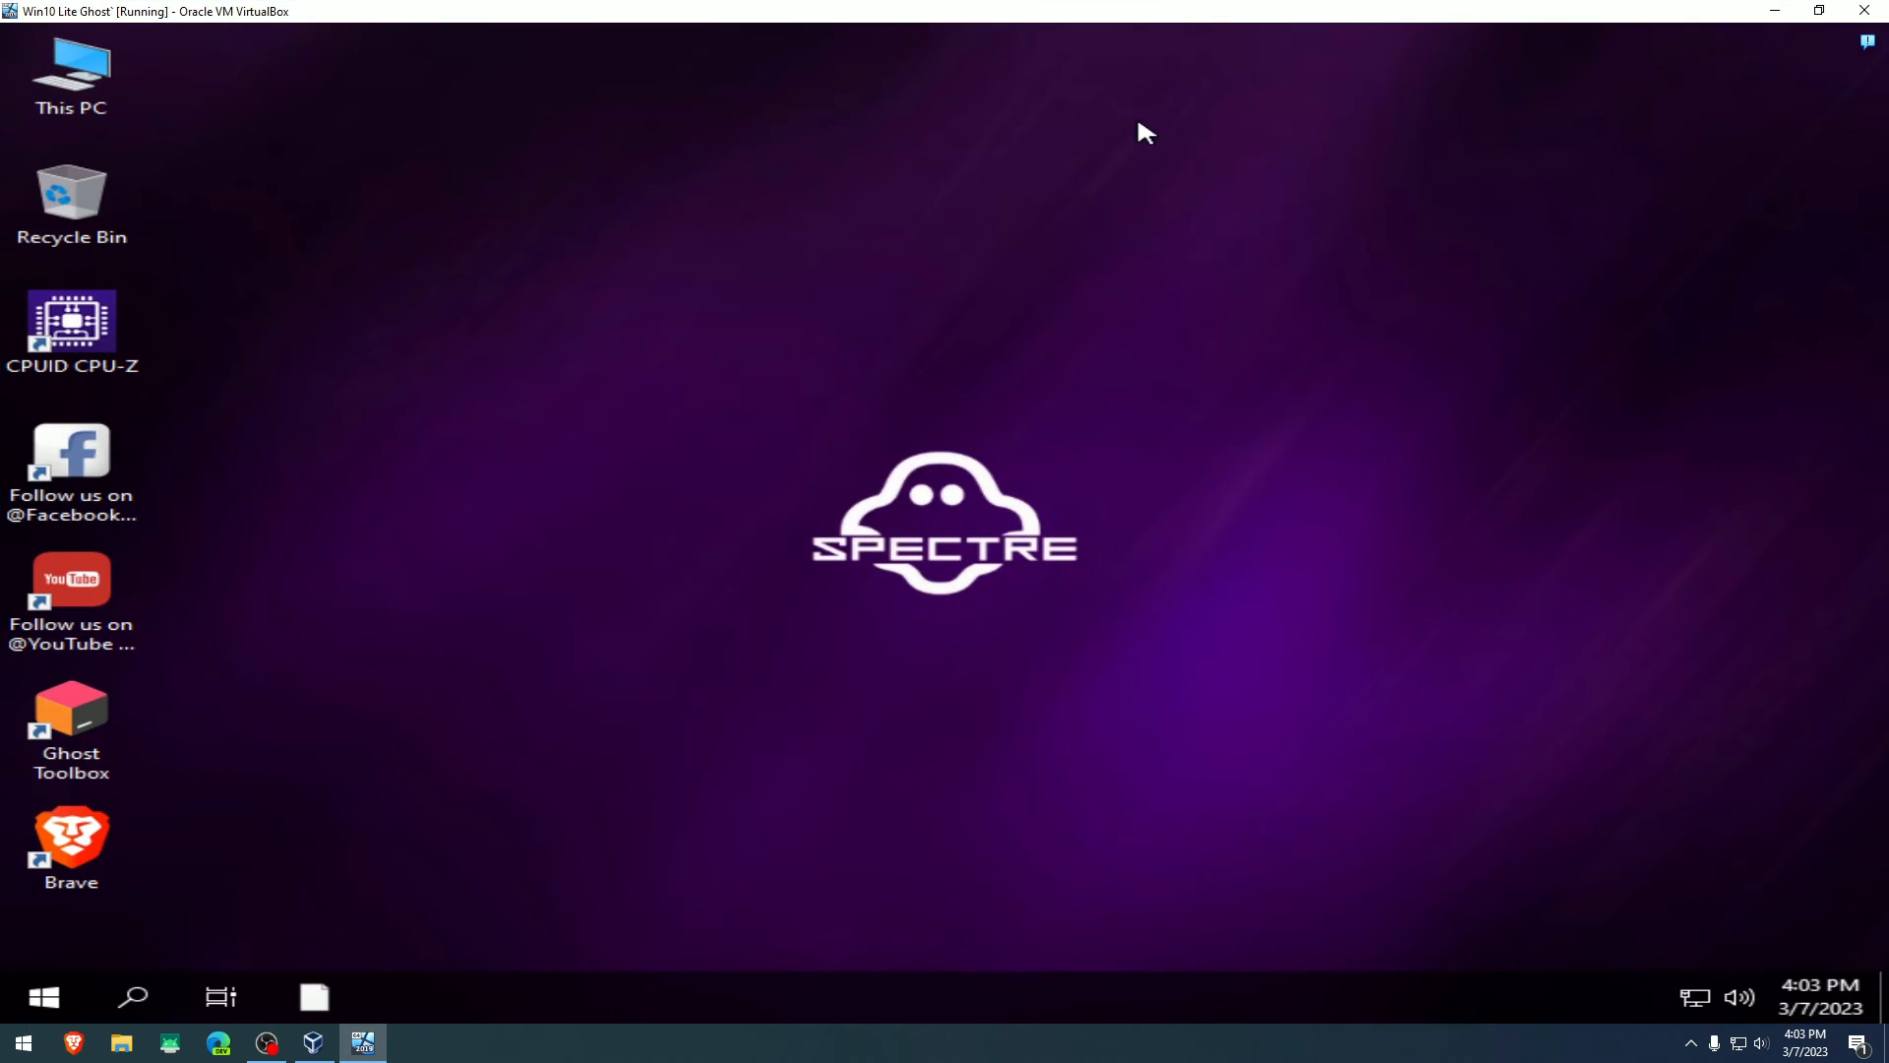
pyautogui.doubleClick(1224, 11)
pyautogui.moveTo(1217, 154); pyautogui.dragTo(1161, 205)
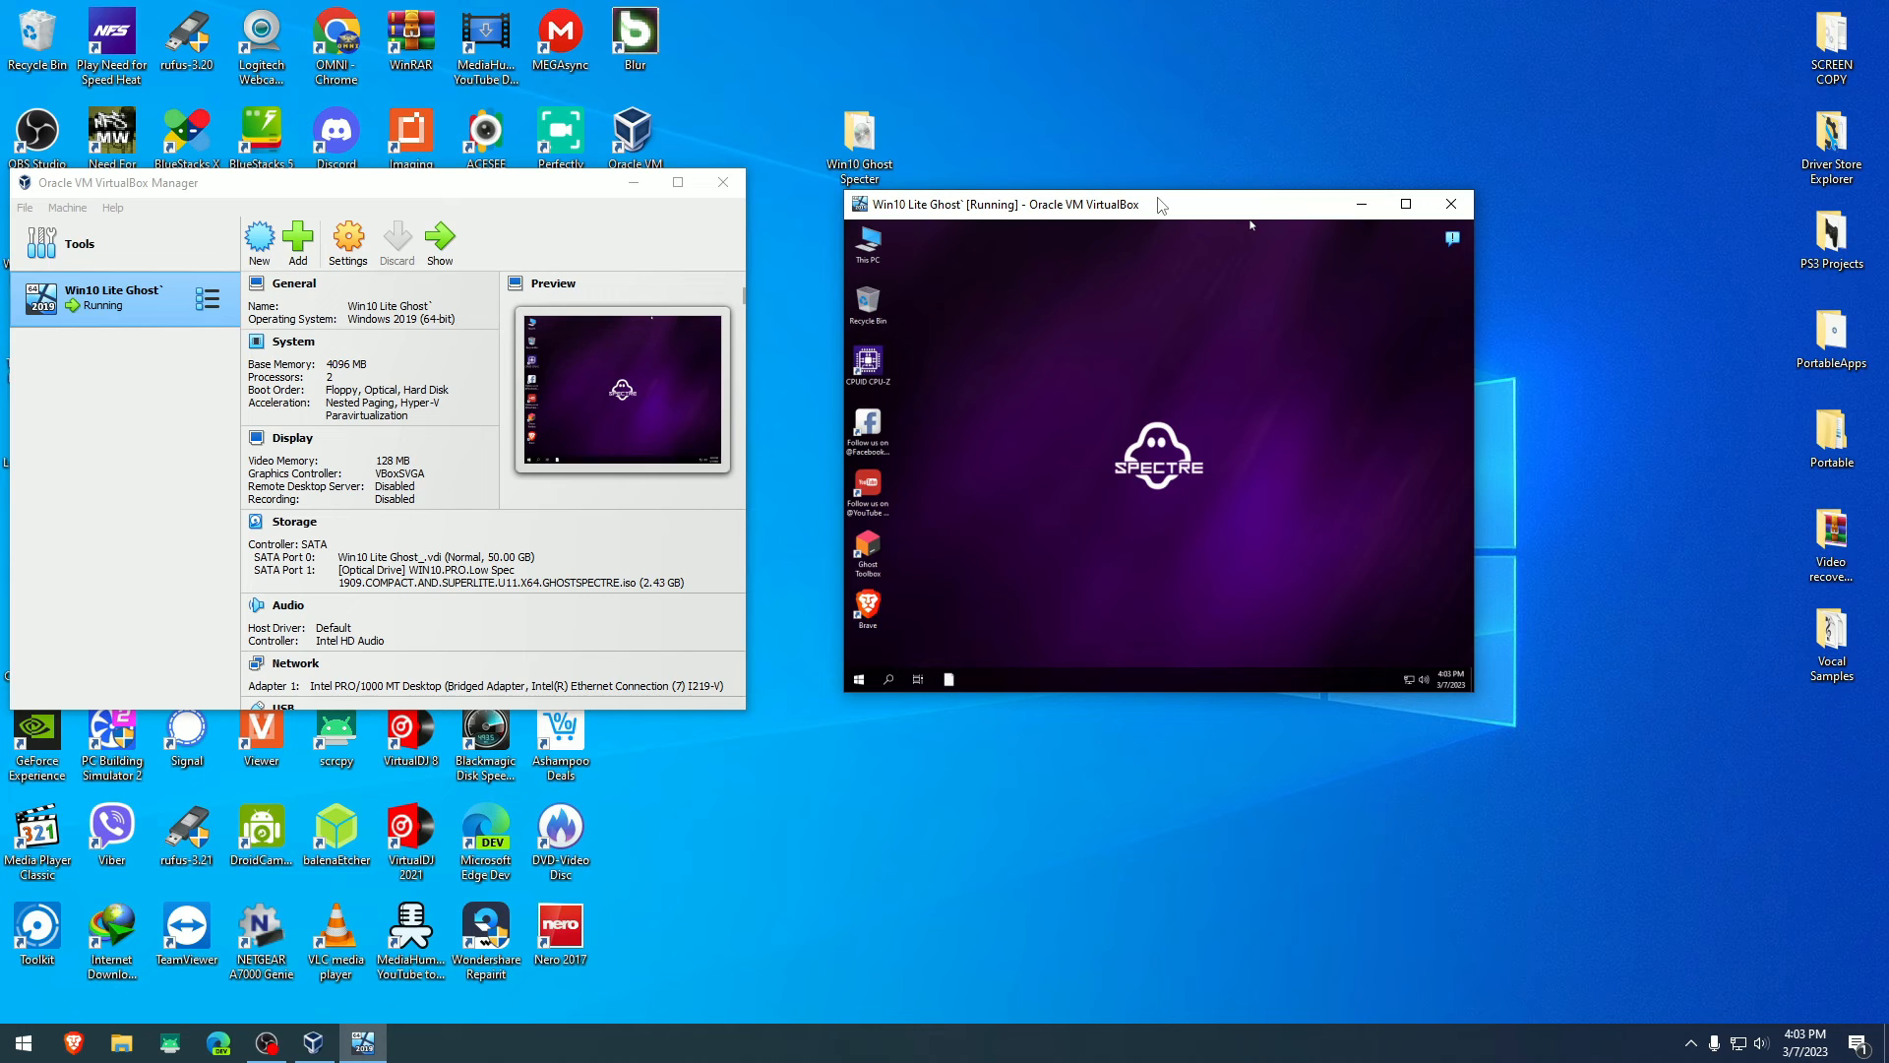
# - Cancel the Close Virtual Machine dialog, shut down Windows from the guest Start menu, and quit VirtualBox Manager
pyautogui.click(1451, 204)
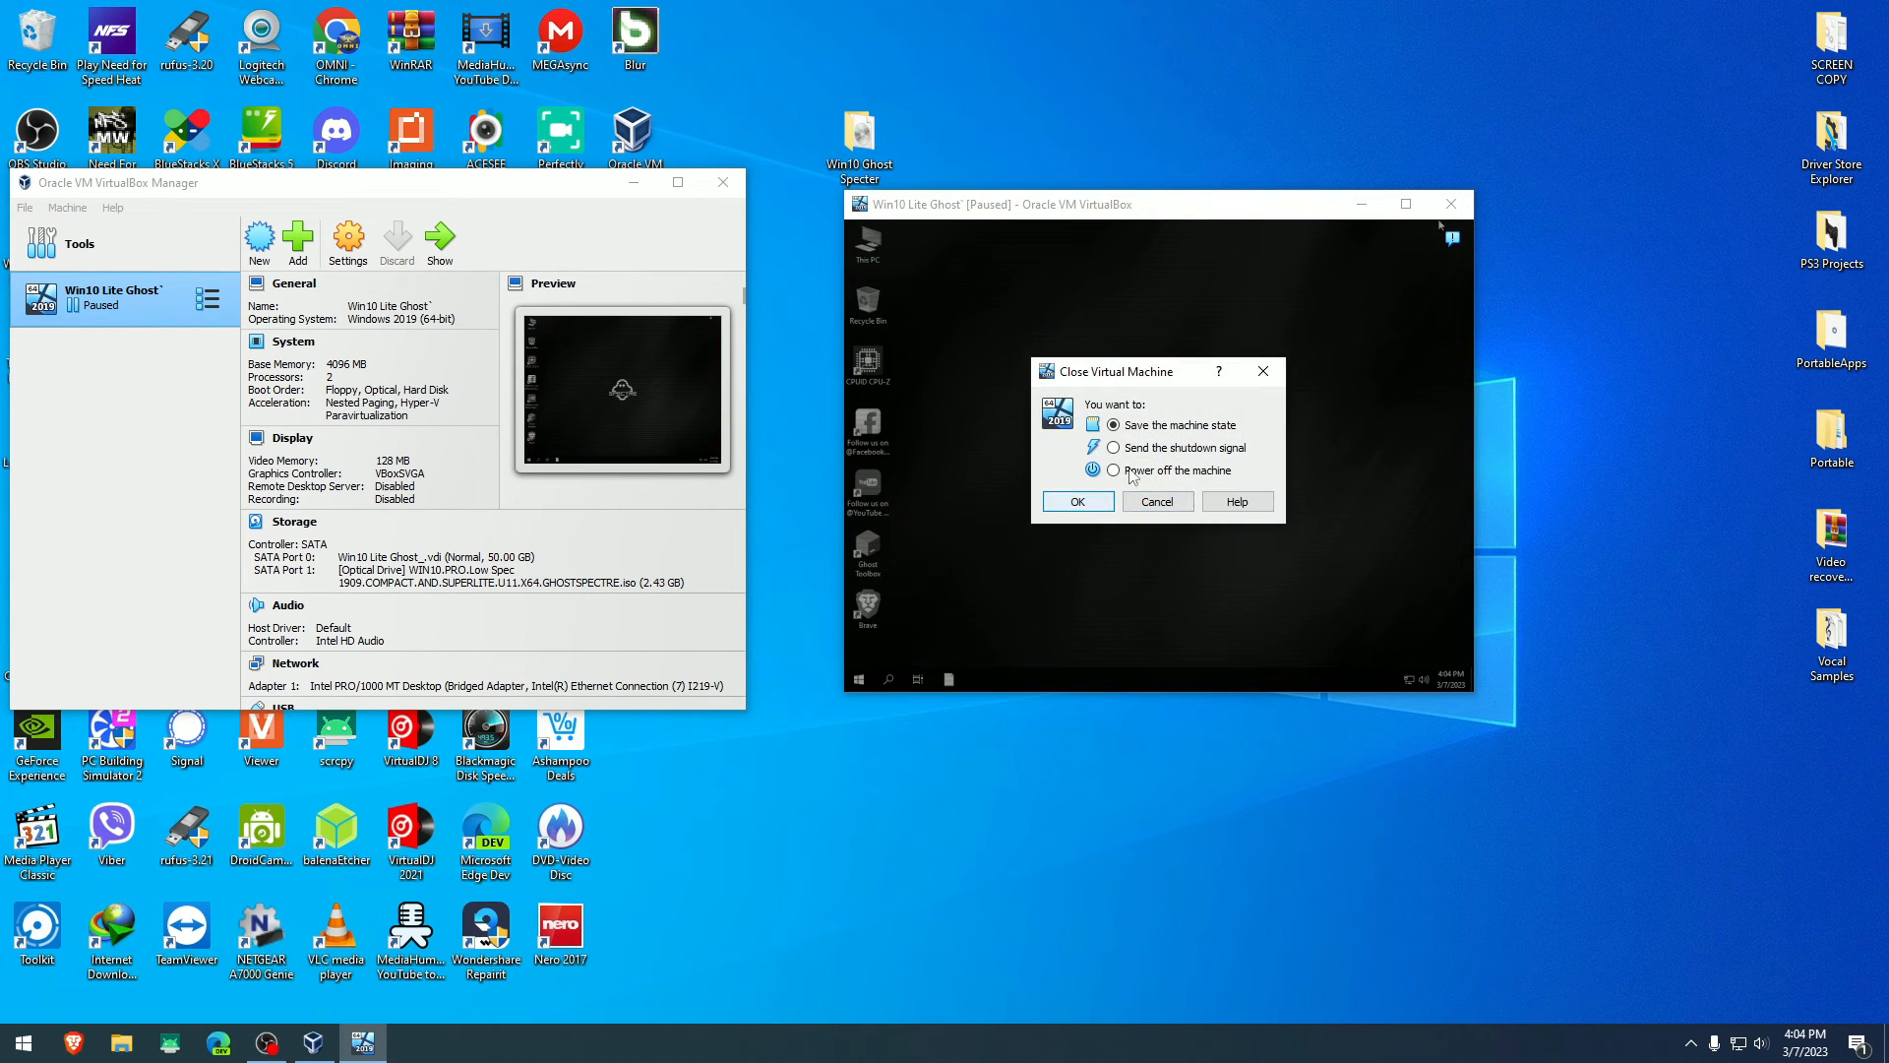
pyautogui.click(1157, 503)
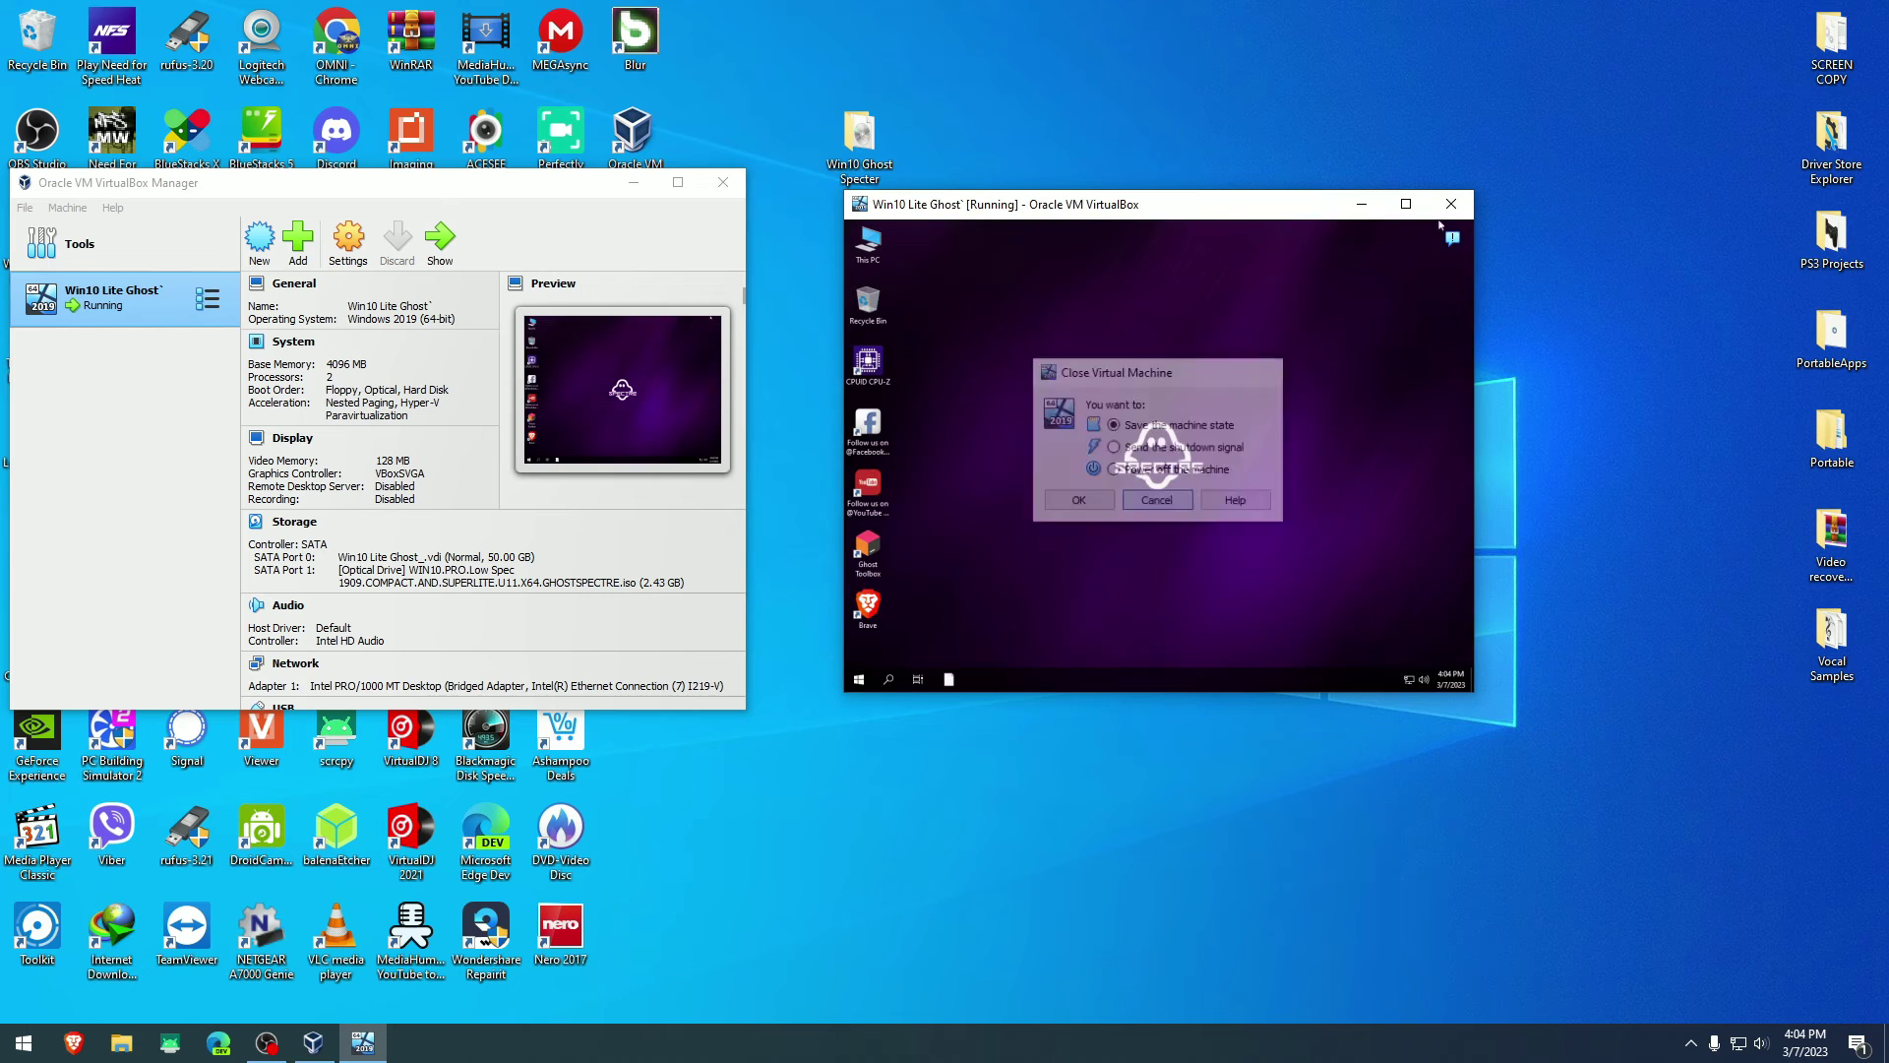
pyautogui.click(859, 679)
pyautogui.click(872, 663)
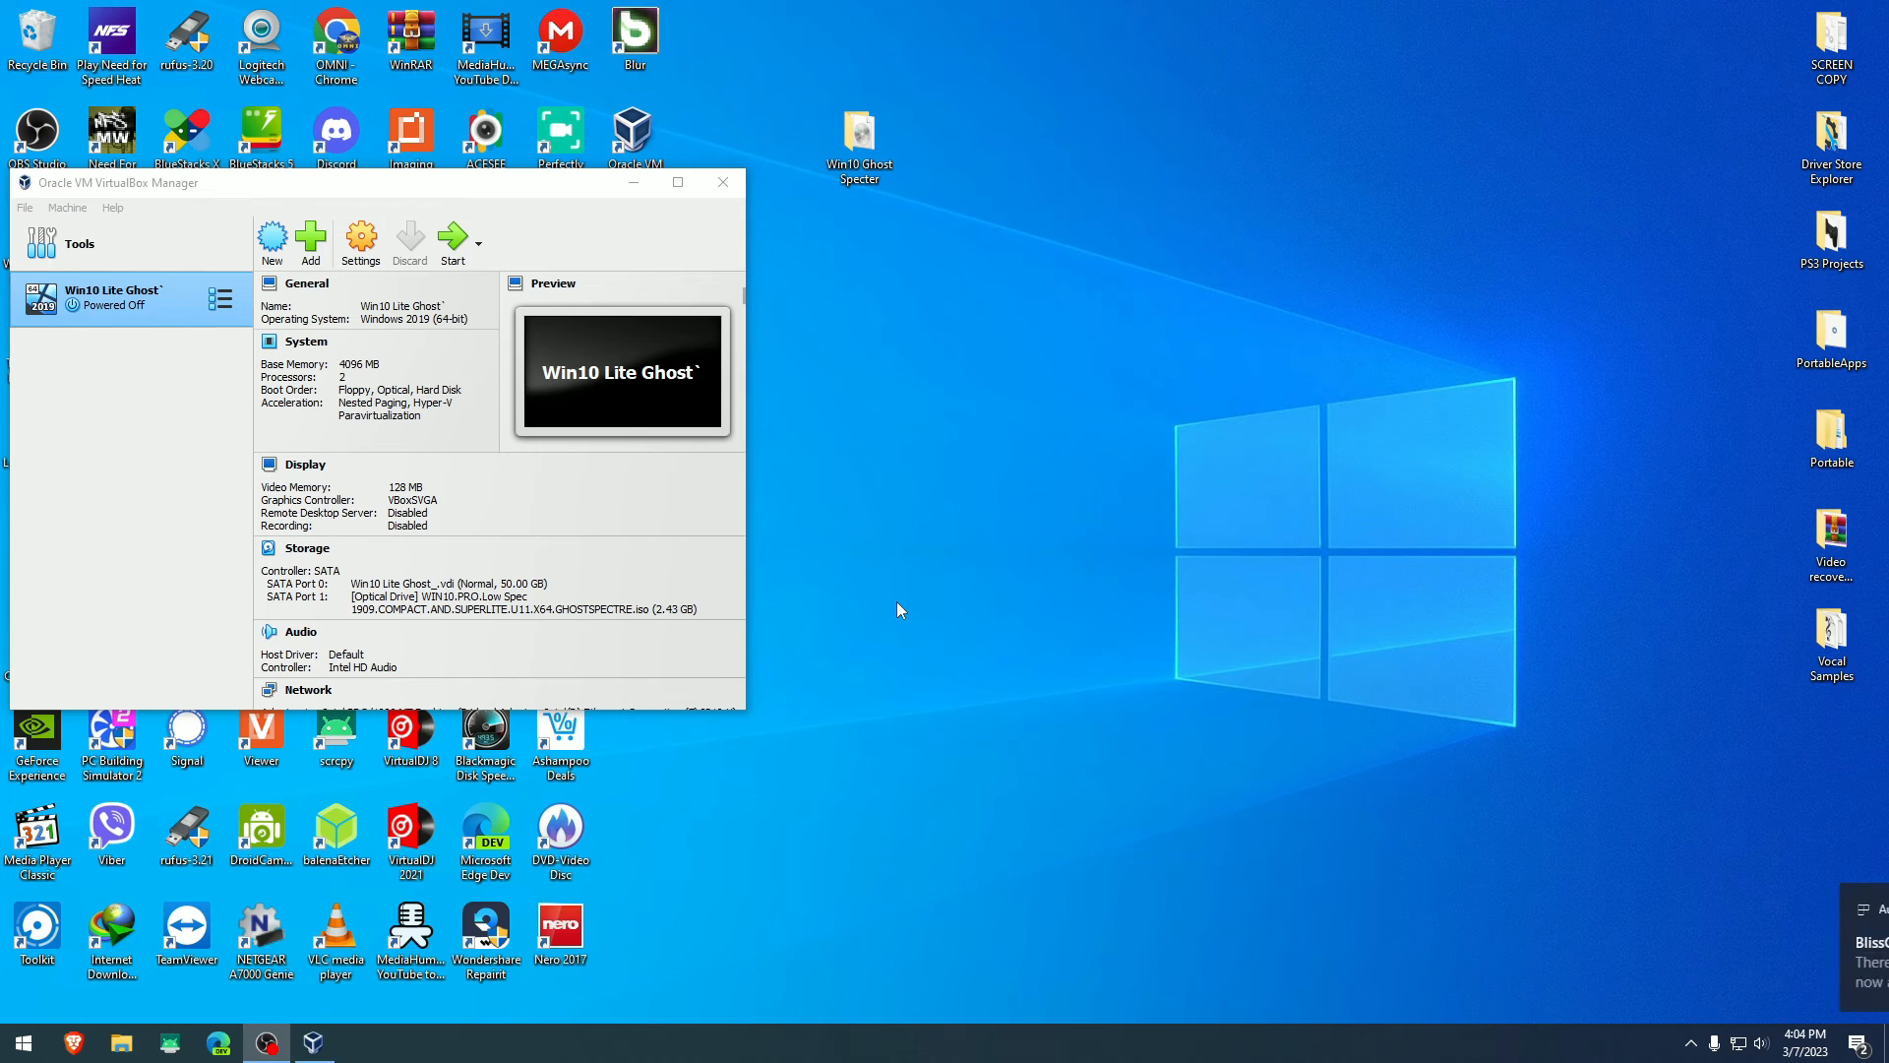
pyautogui.hotkey('alt', 'F4')
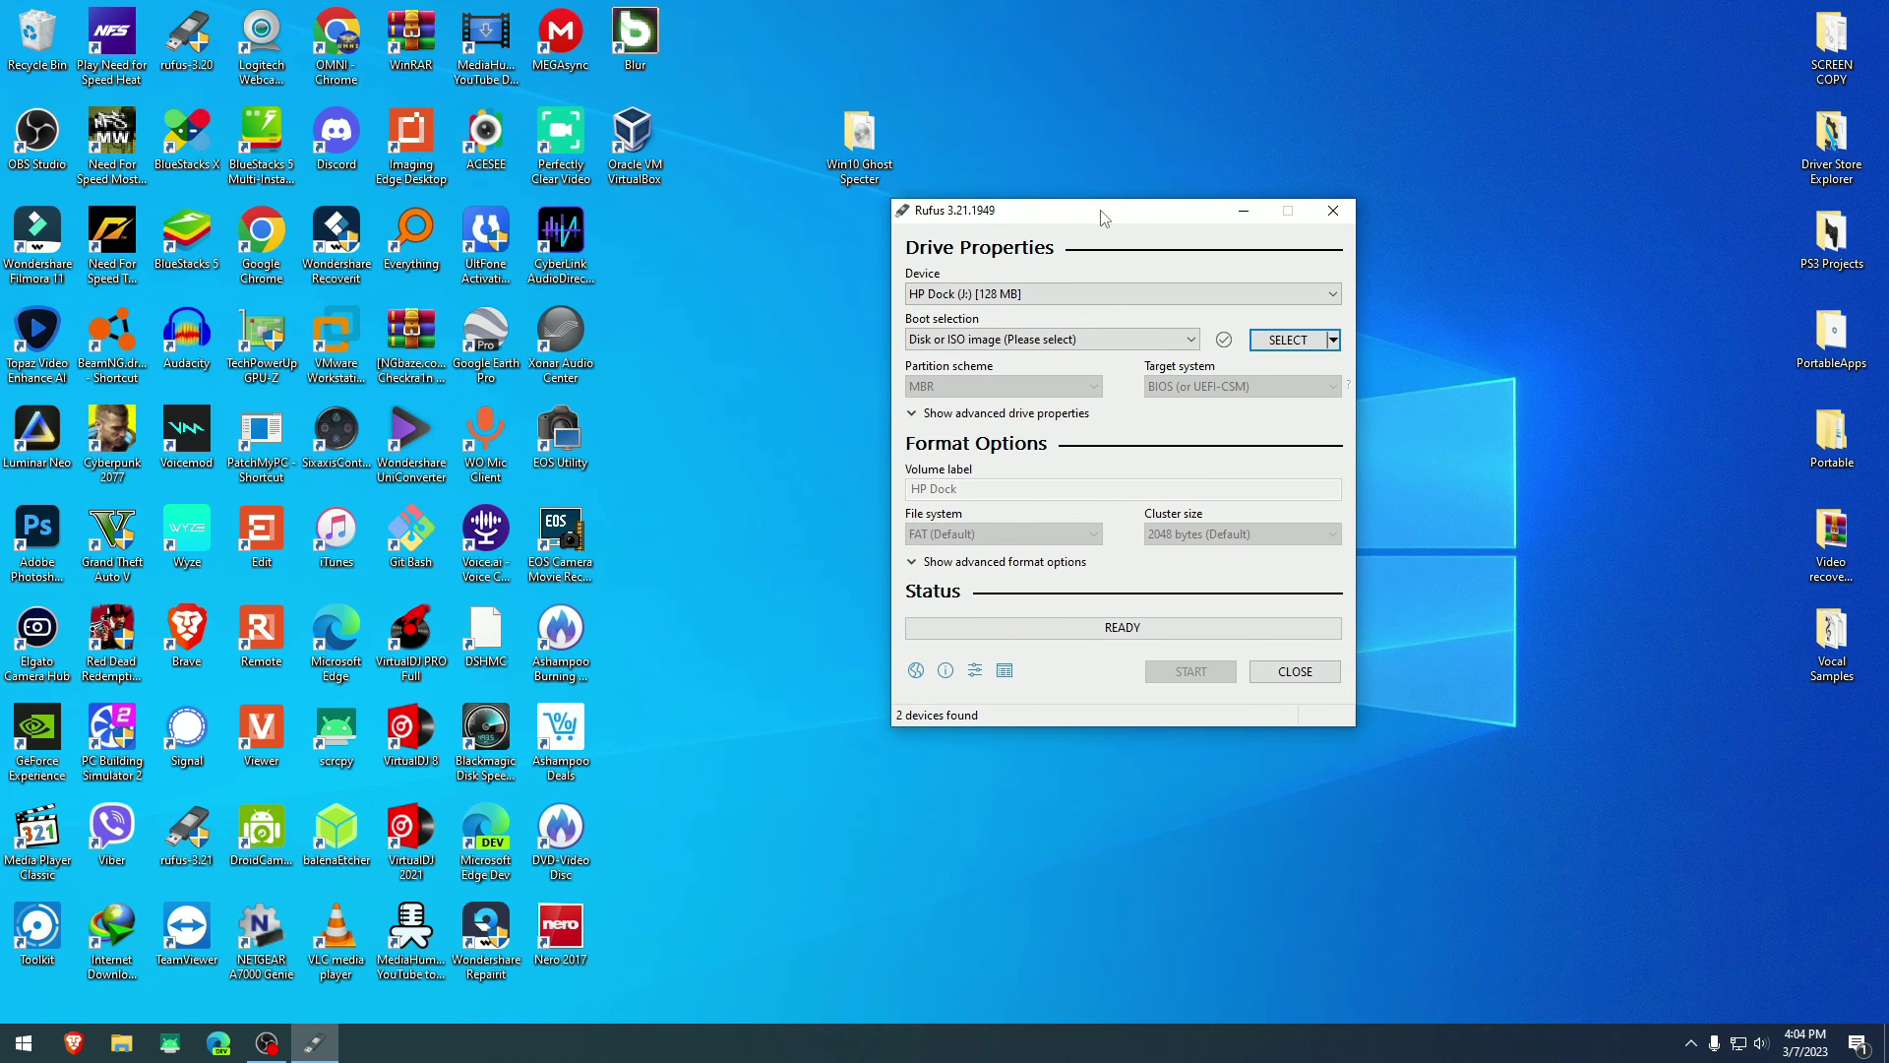
# - Select the BlissOS (H:) 32 GB USB drive as the Rufus device
pyautogui.click(1098, 294)
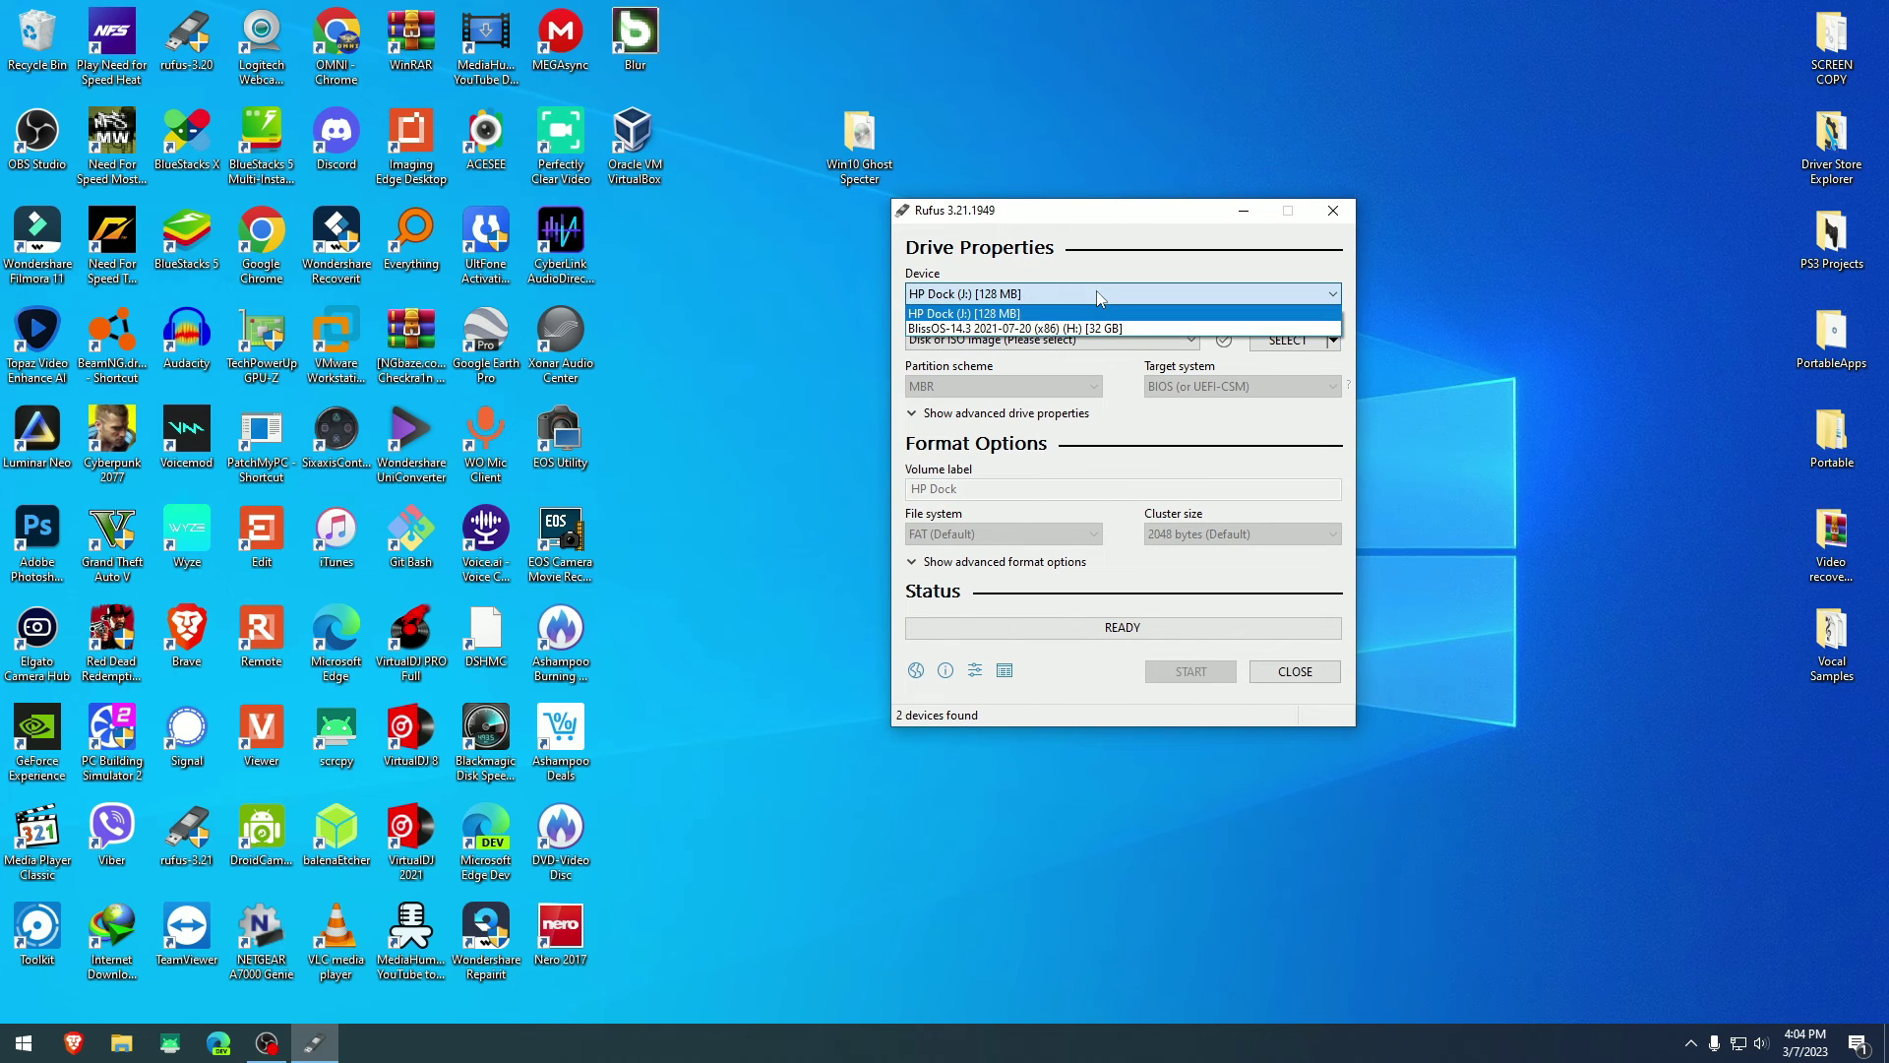
pyautogui.click(1045, 329)
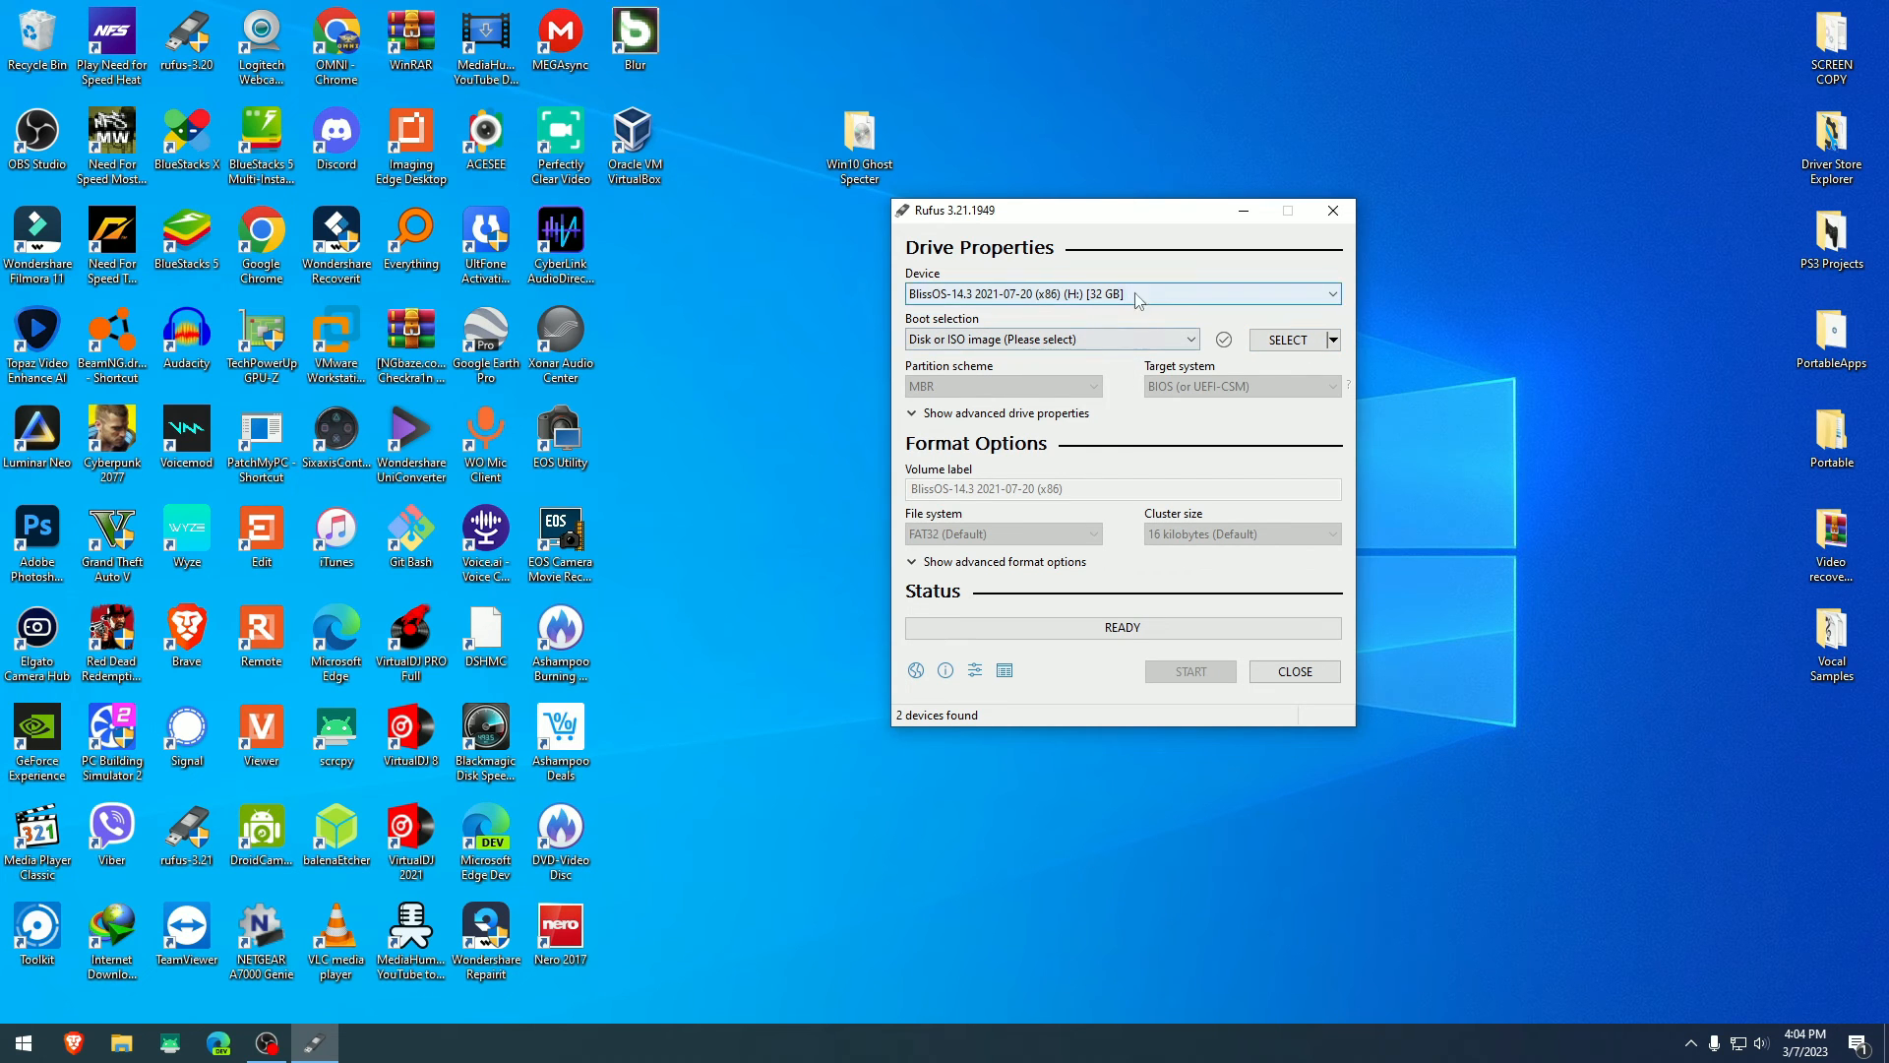
# - Load the Ghost Spectre Windows 10 ISO from Desktop > Win10 Ghost Specter
pyautogui.click(1288, 341)
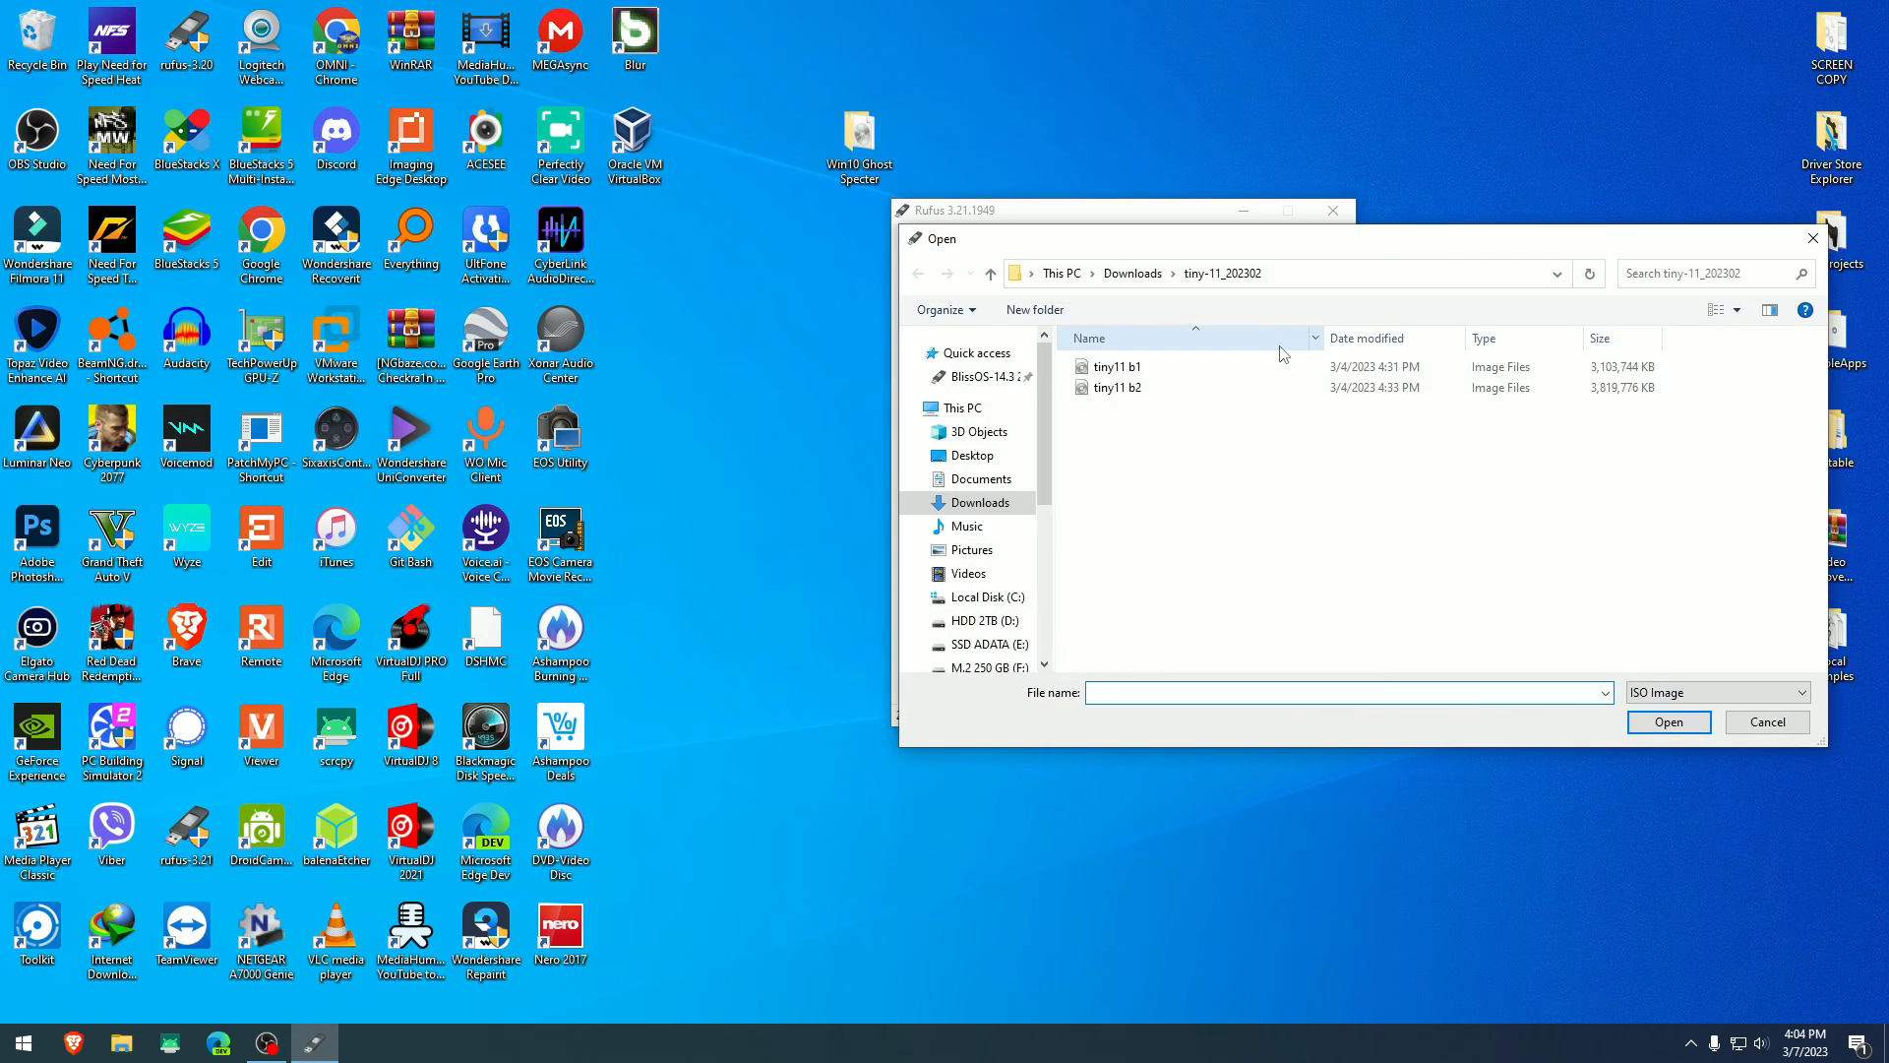
pyautogui.click(971, 456)
pyautogui.scroll(-3, 1328, 473)
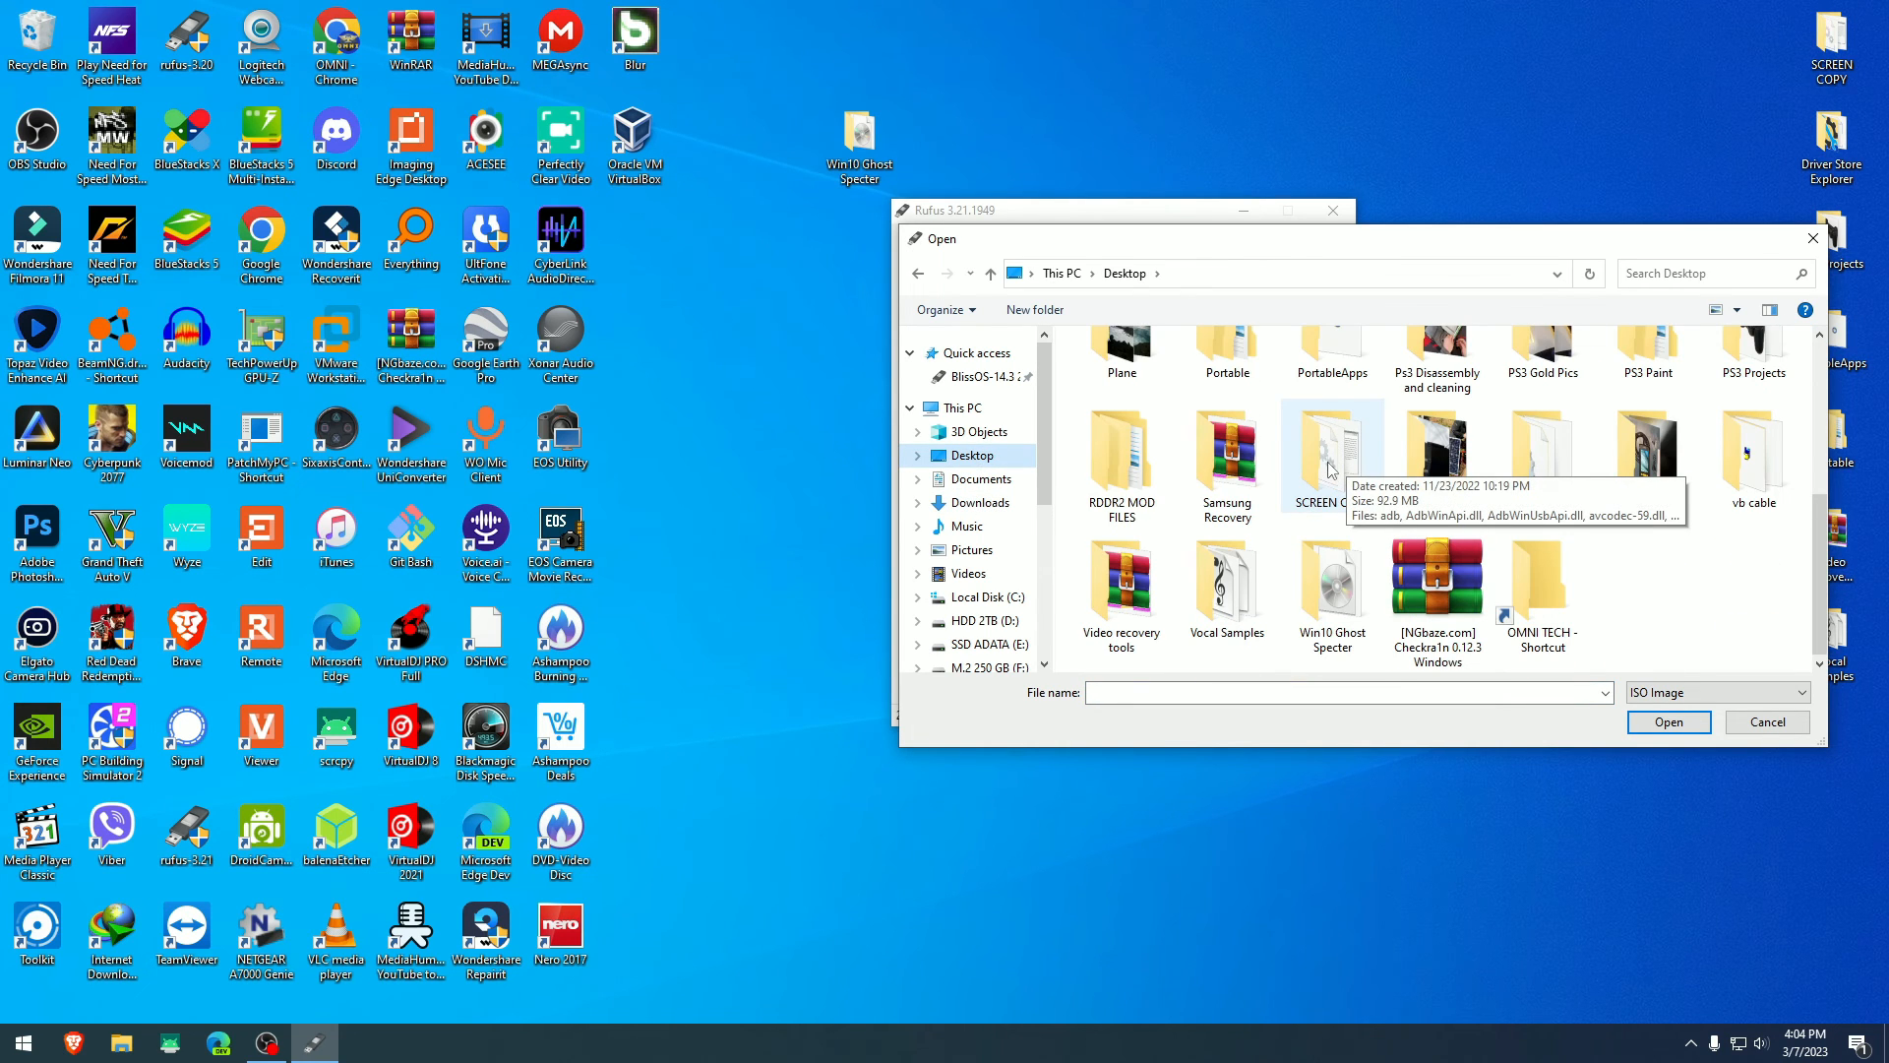
pyautogui.doubleClick(1332, 592)
pyautogui.click(1196, 366)
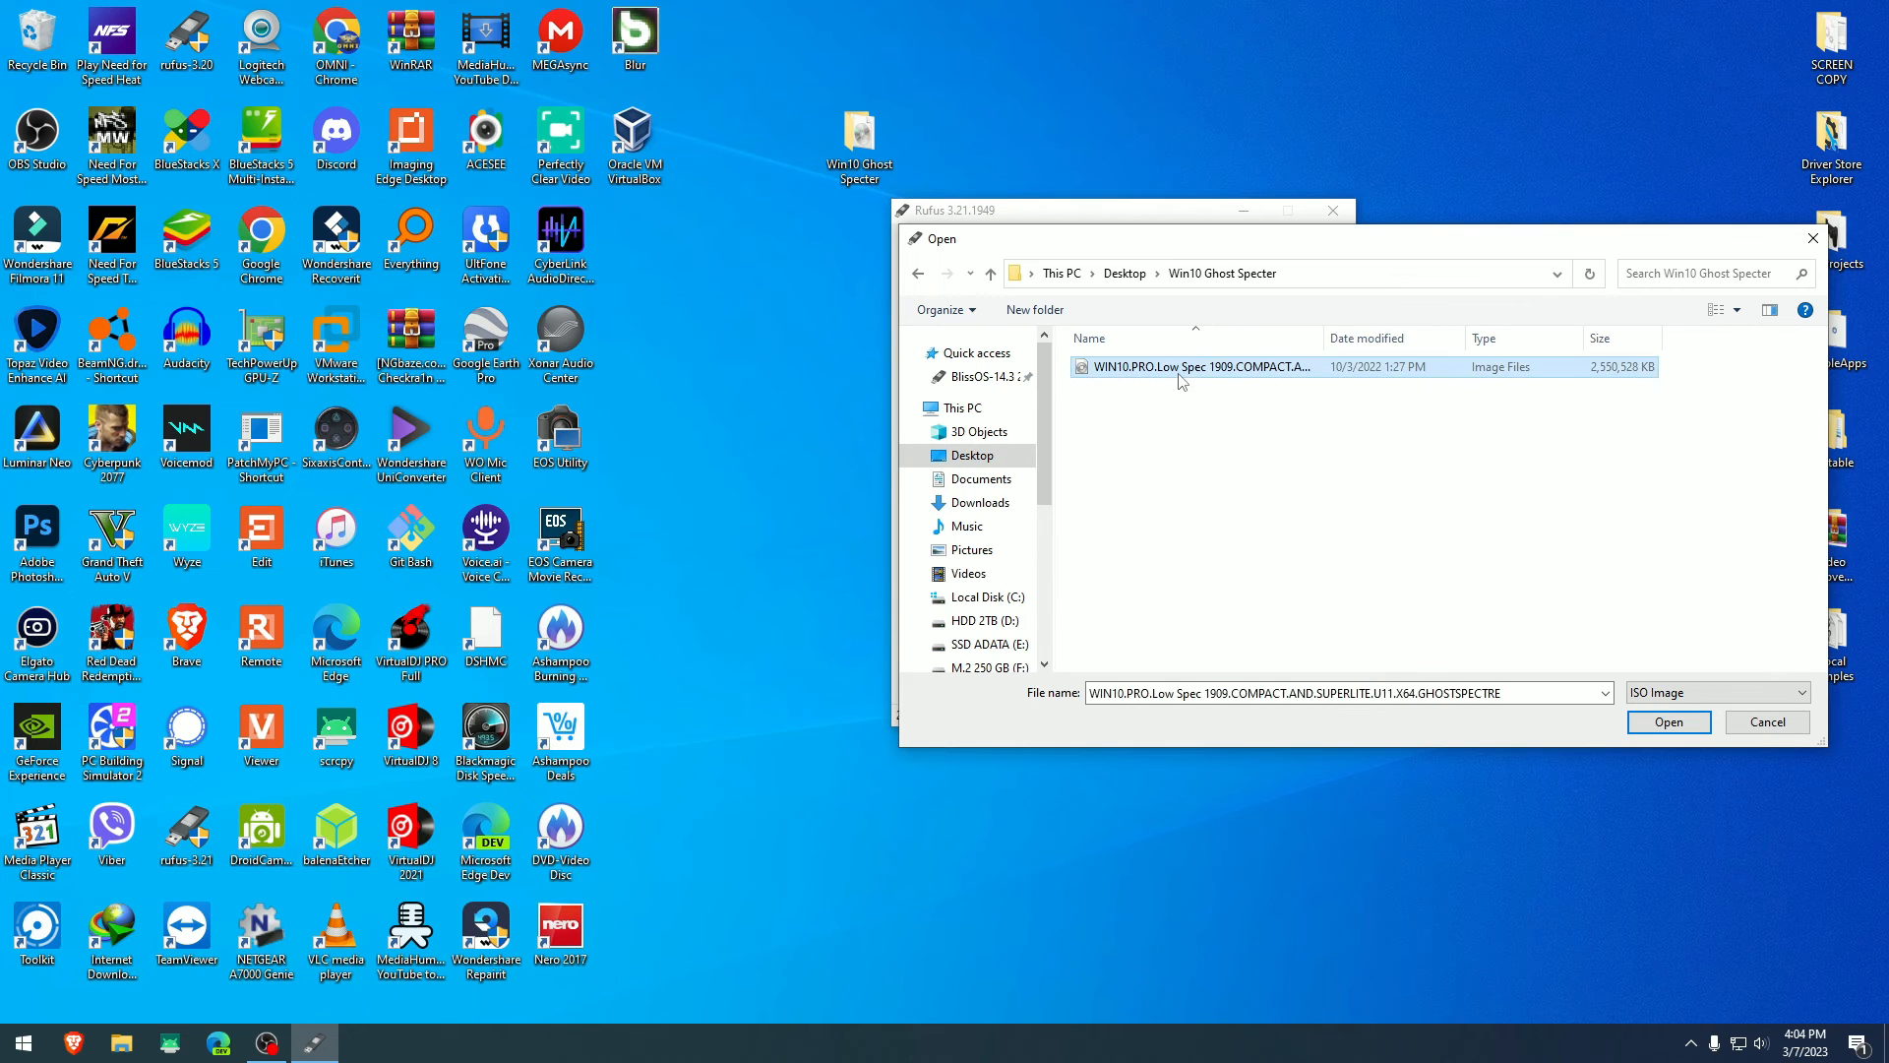
pyautogui.click(1669, 722)
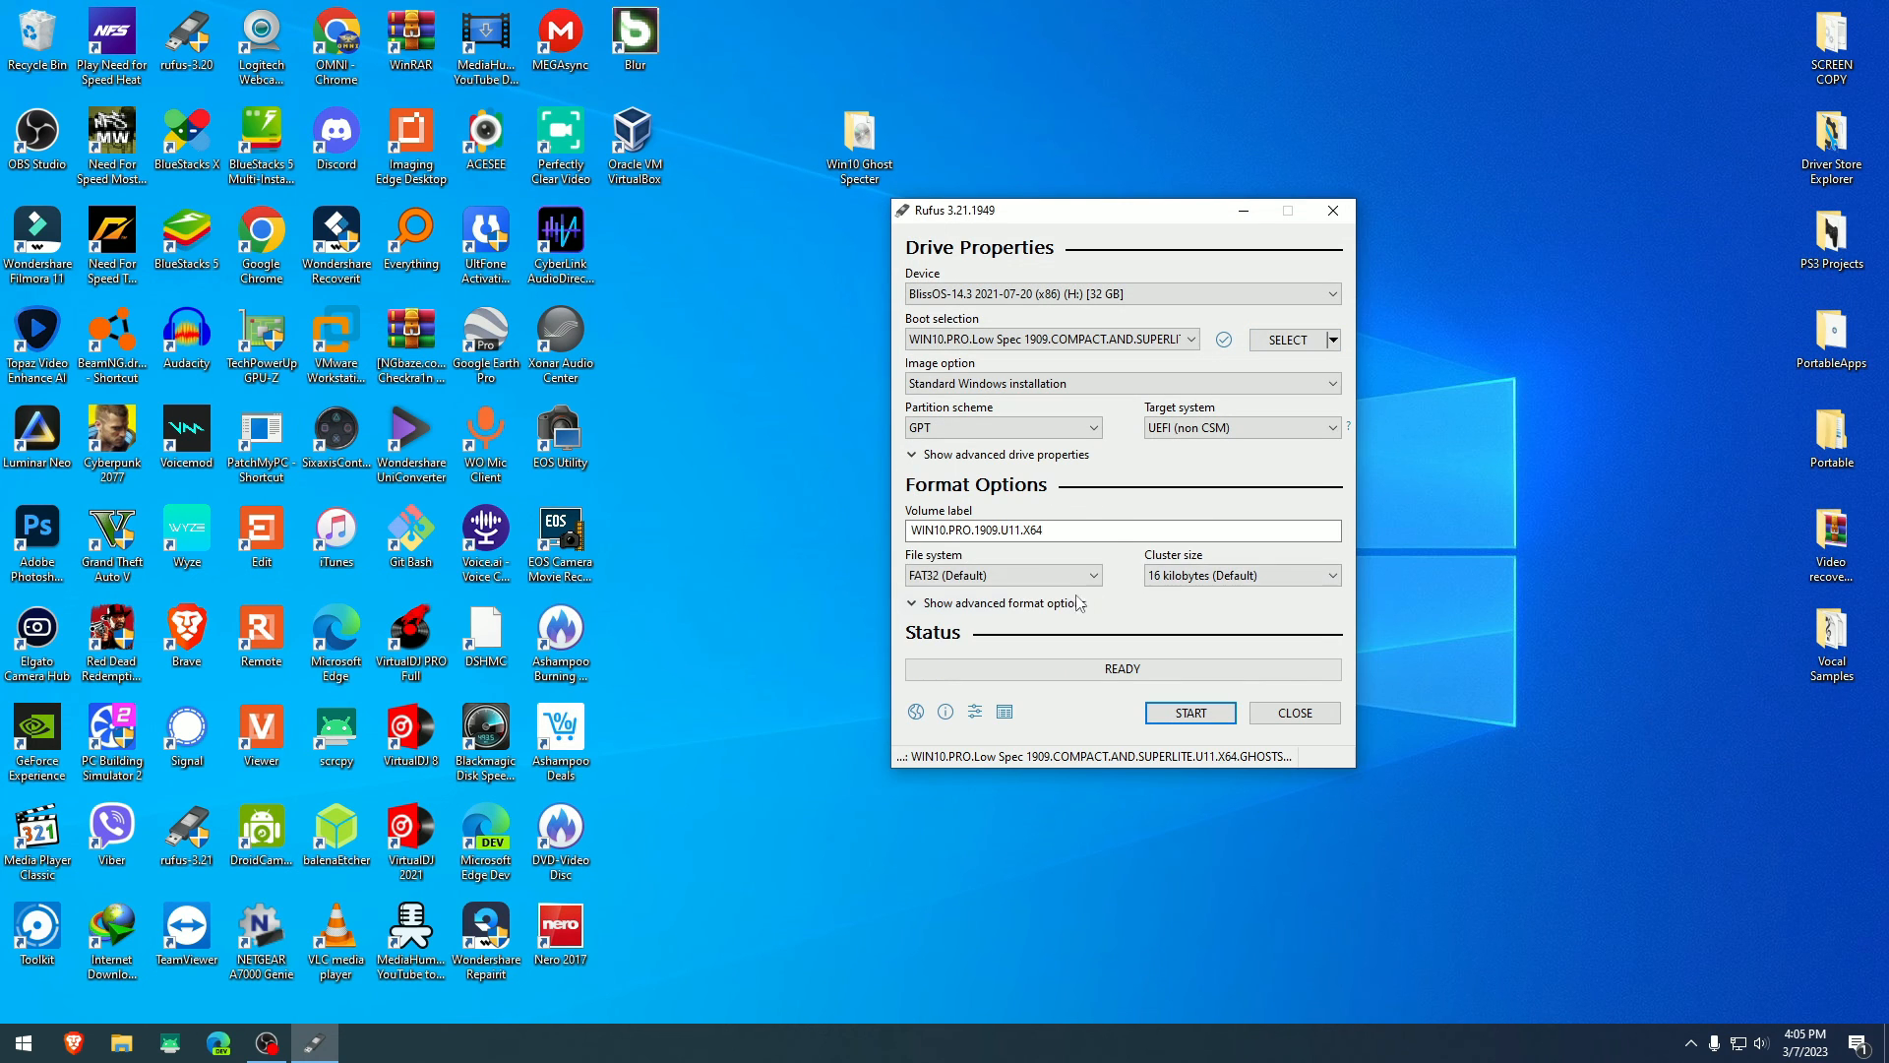
pyautogui.click(1091, 428)
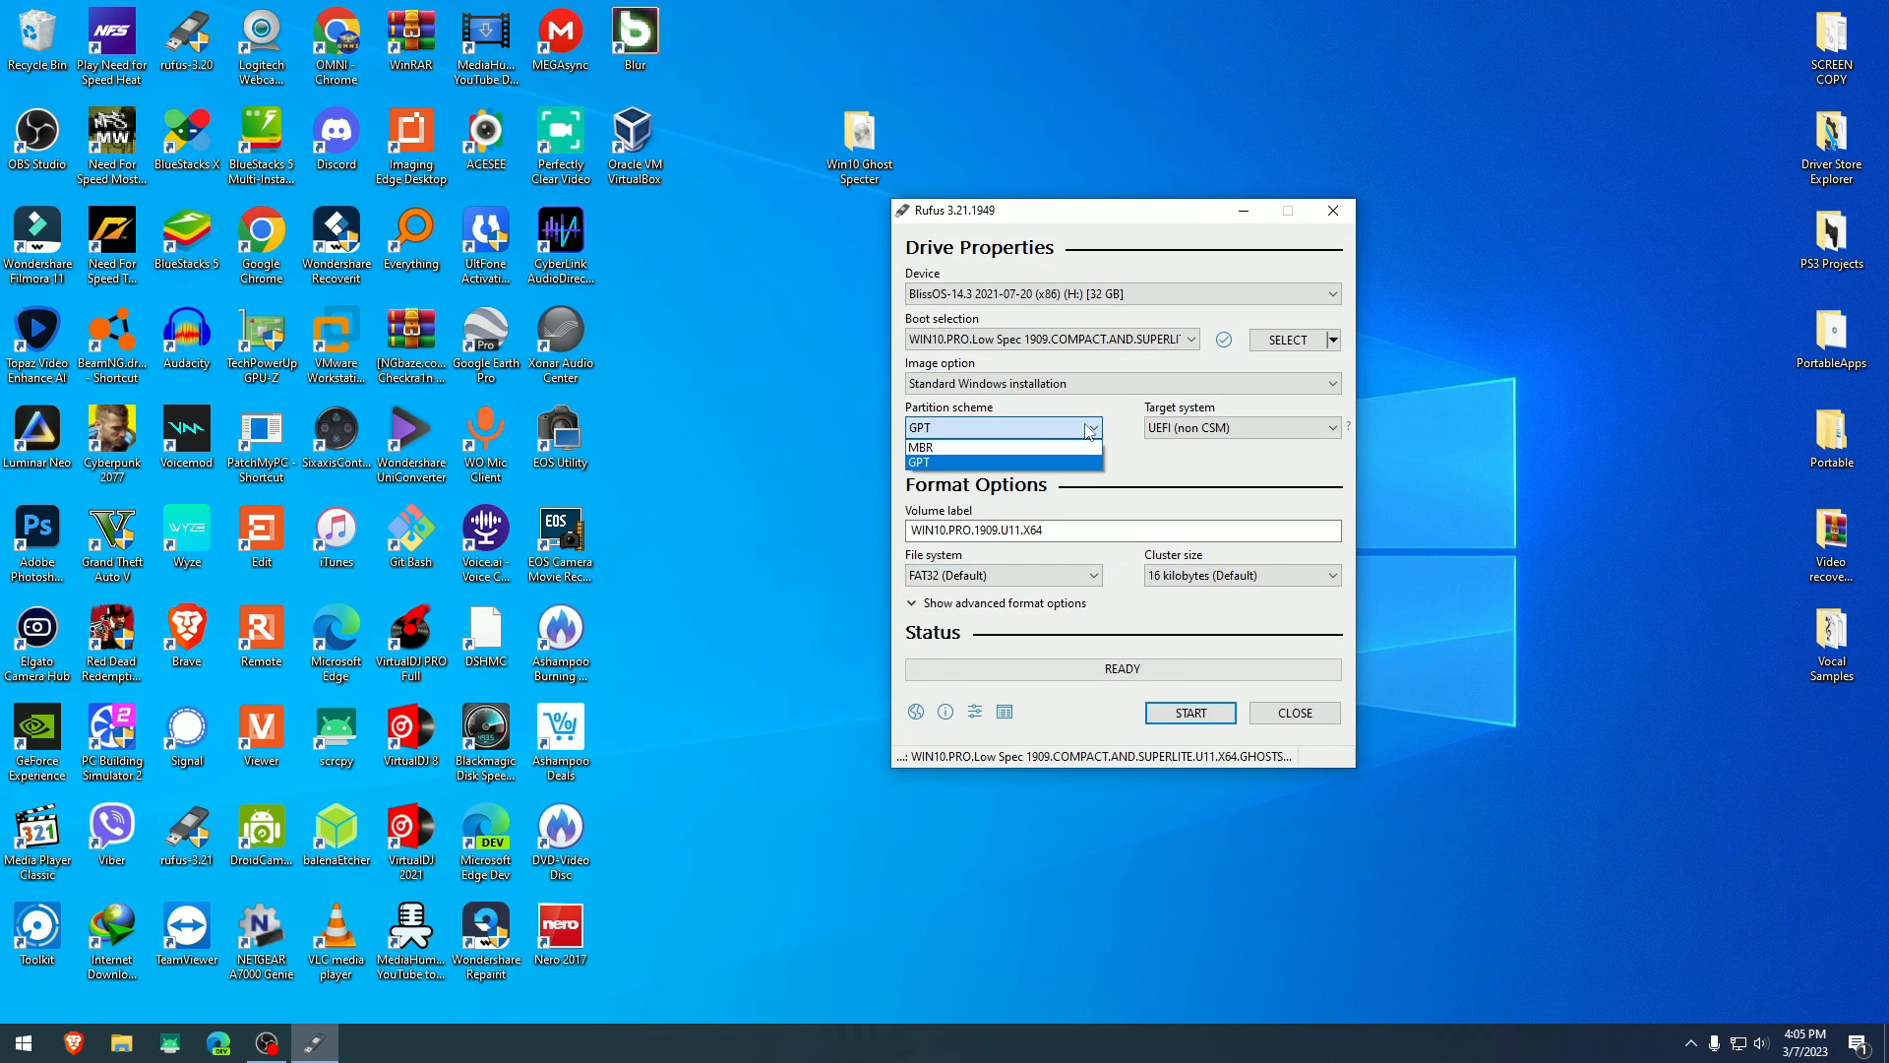
pyautogui.click(1092, 428)
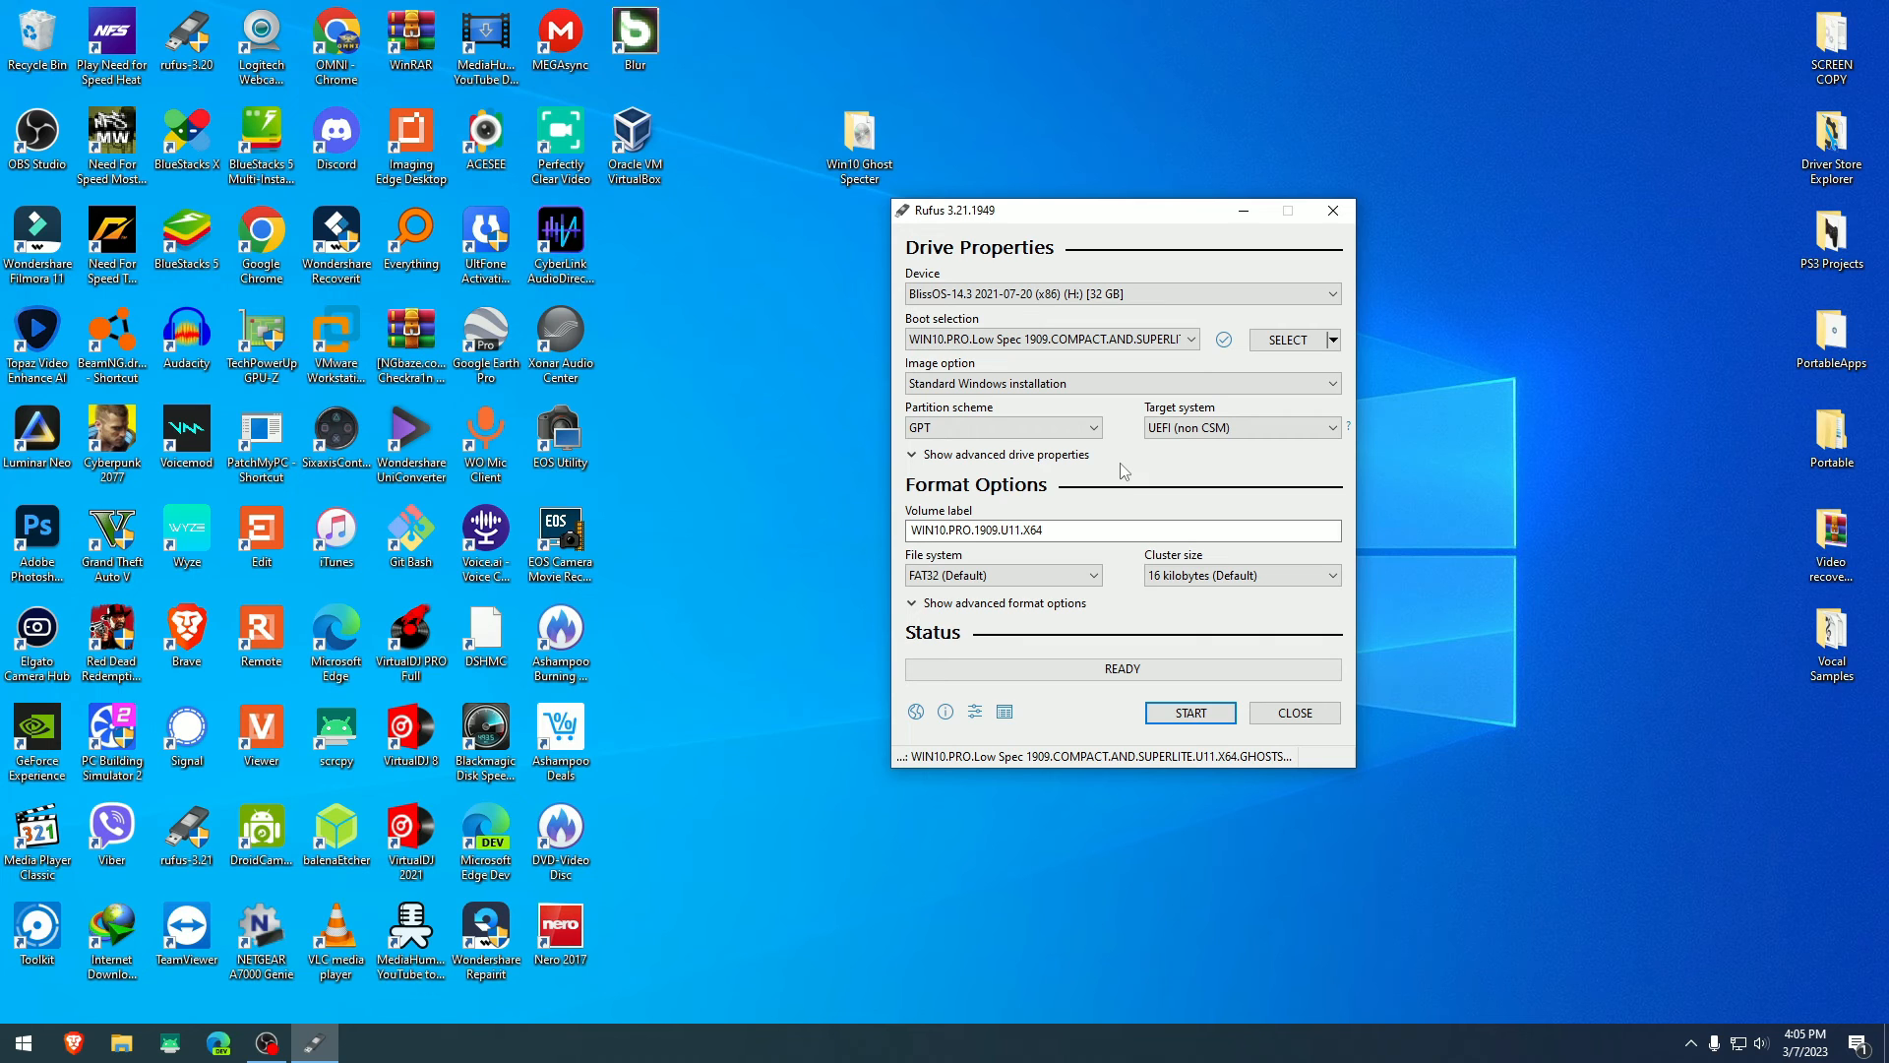
pyautogui.click(1092, 428)
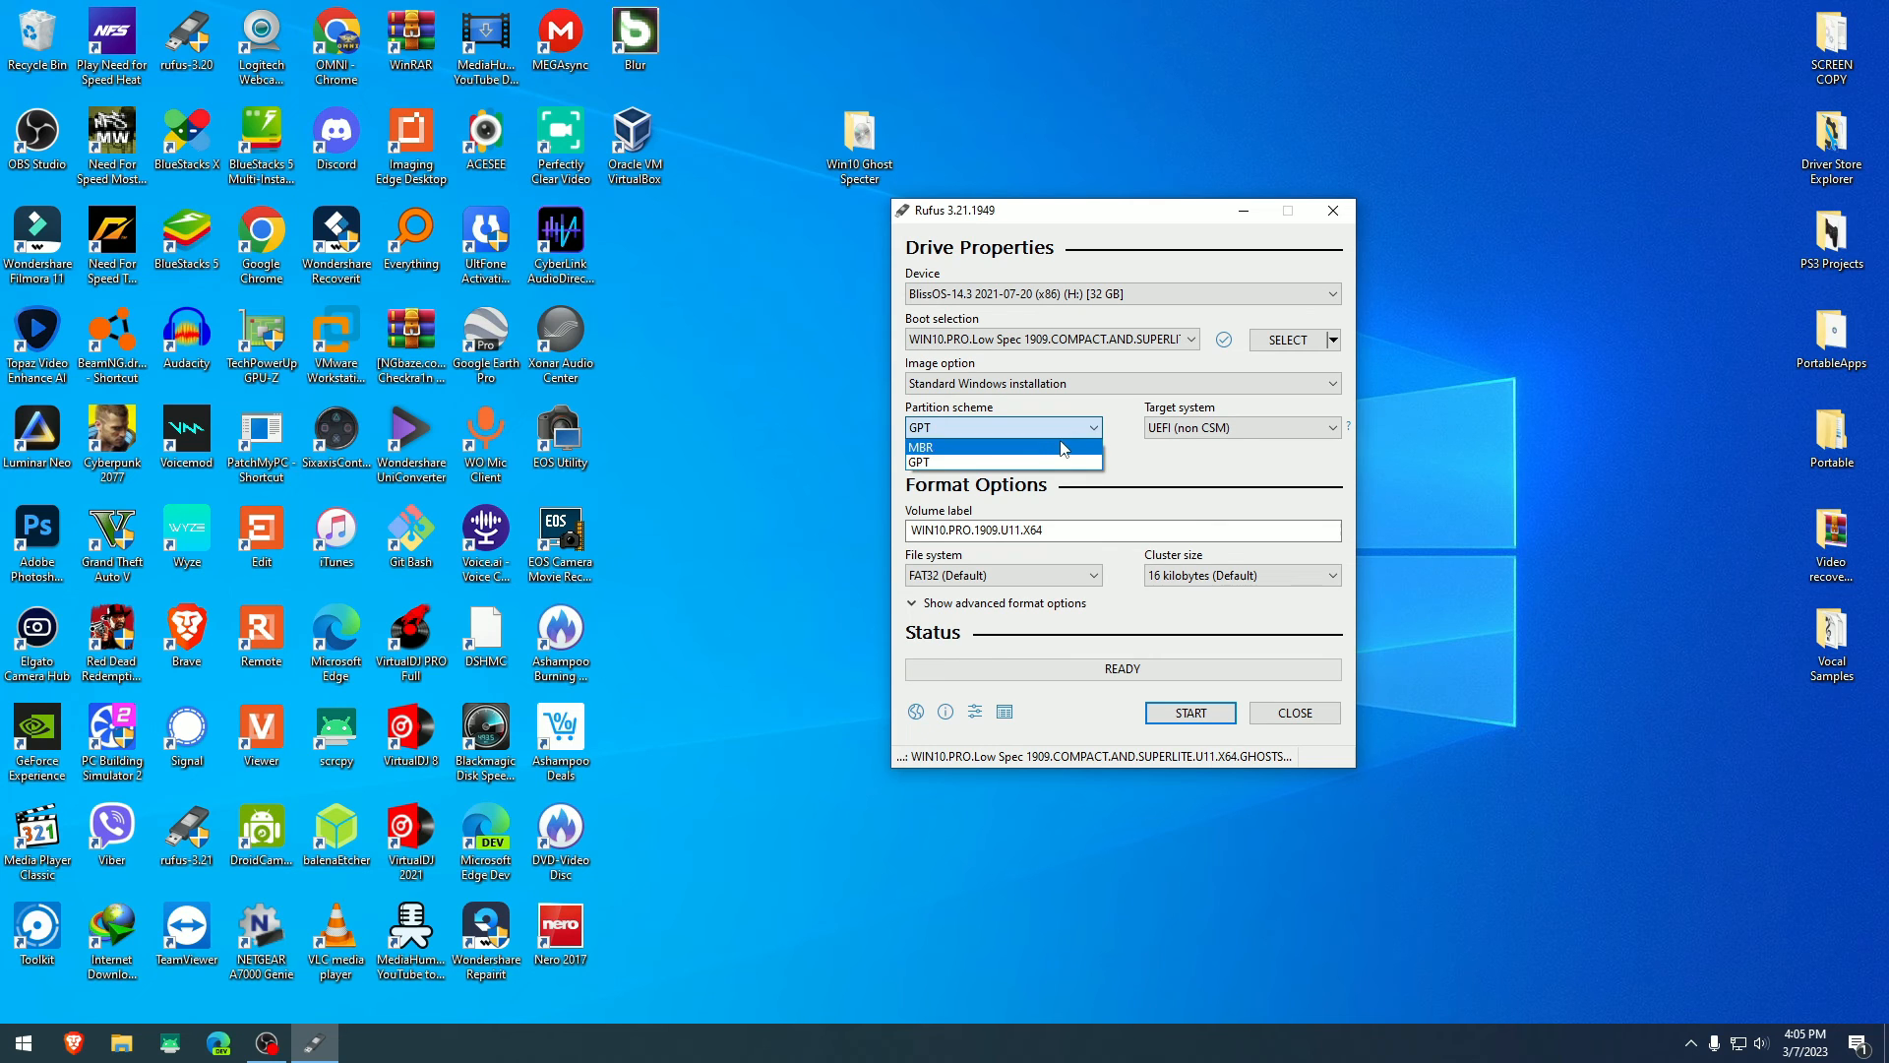
pyautogui.click(1060, 449)
pyautogui.click(1212, 428)
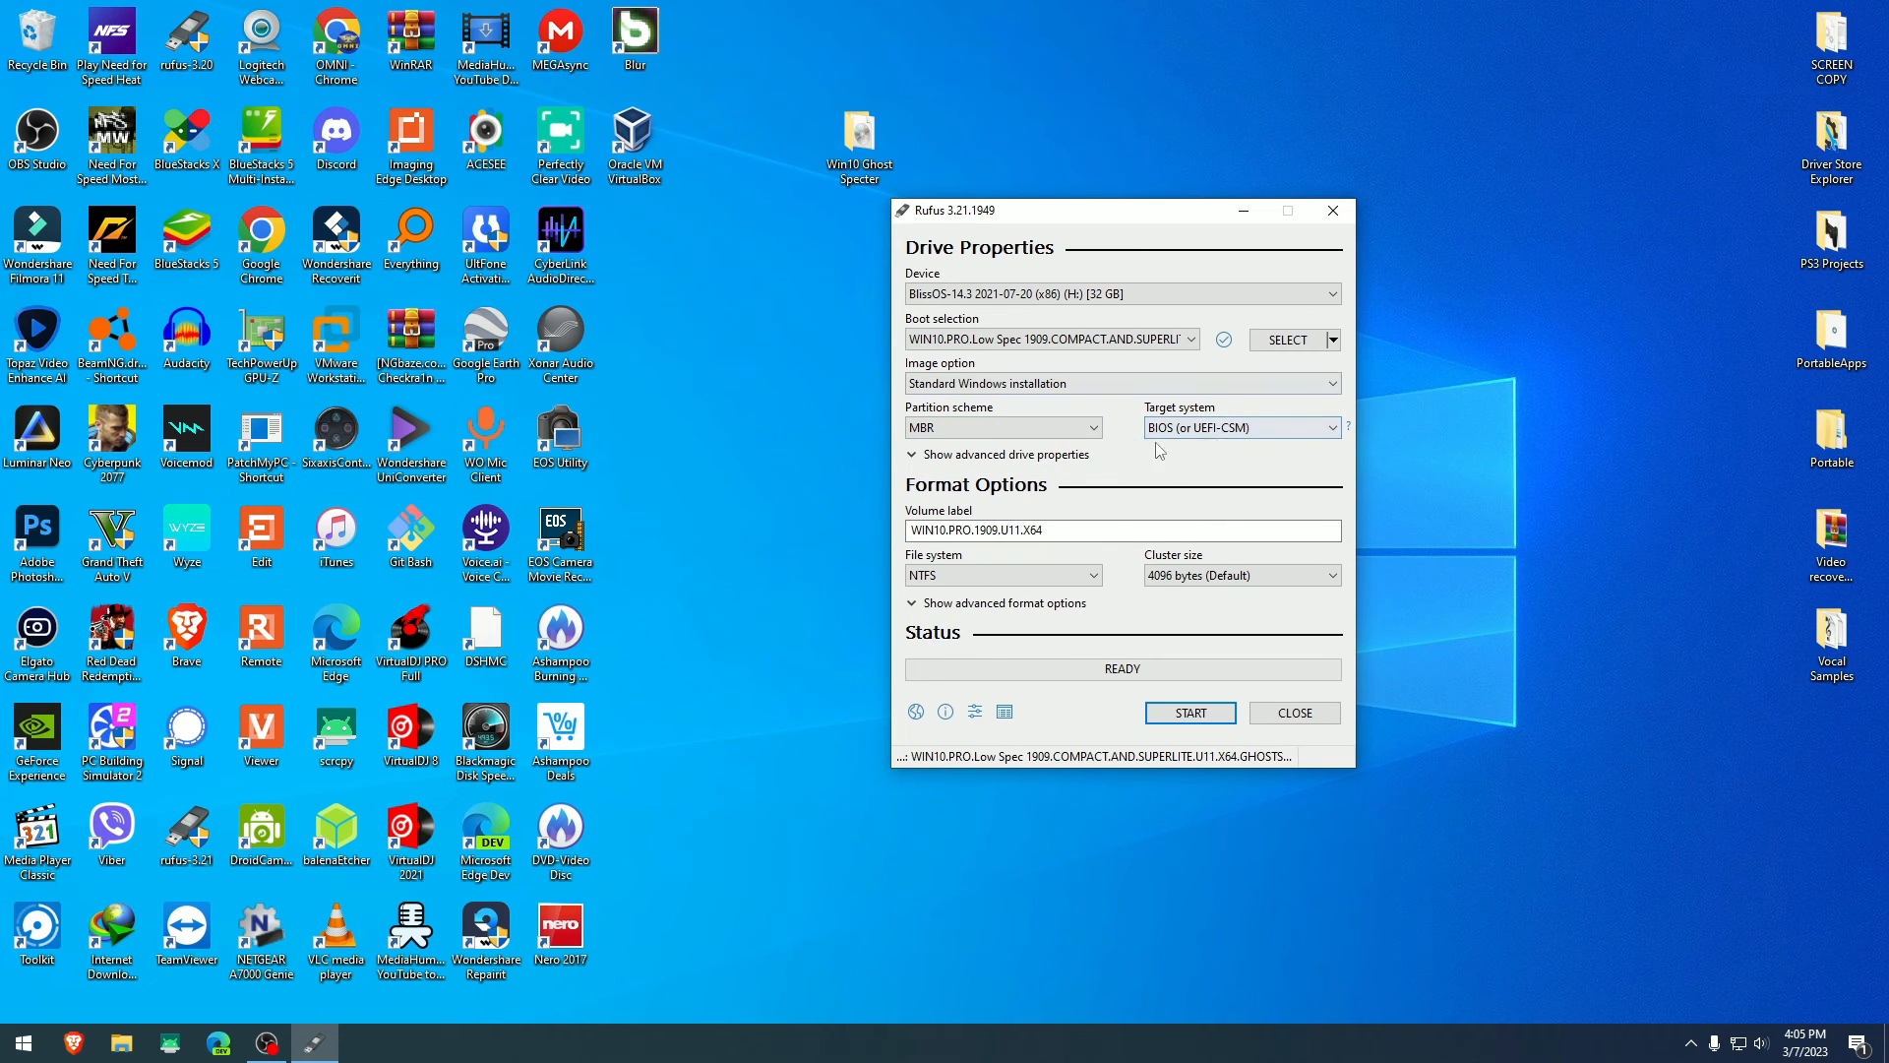
pyautogui.click(1092, 428)
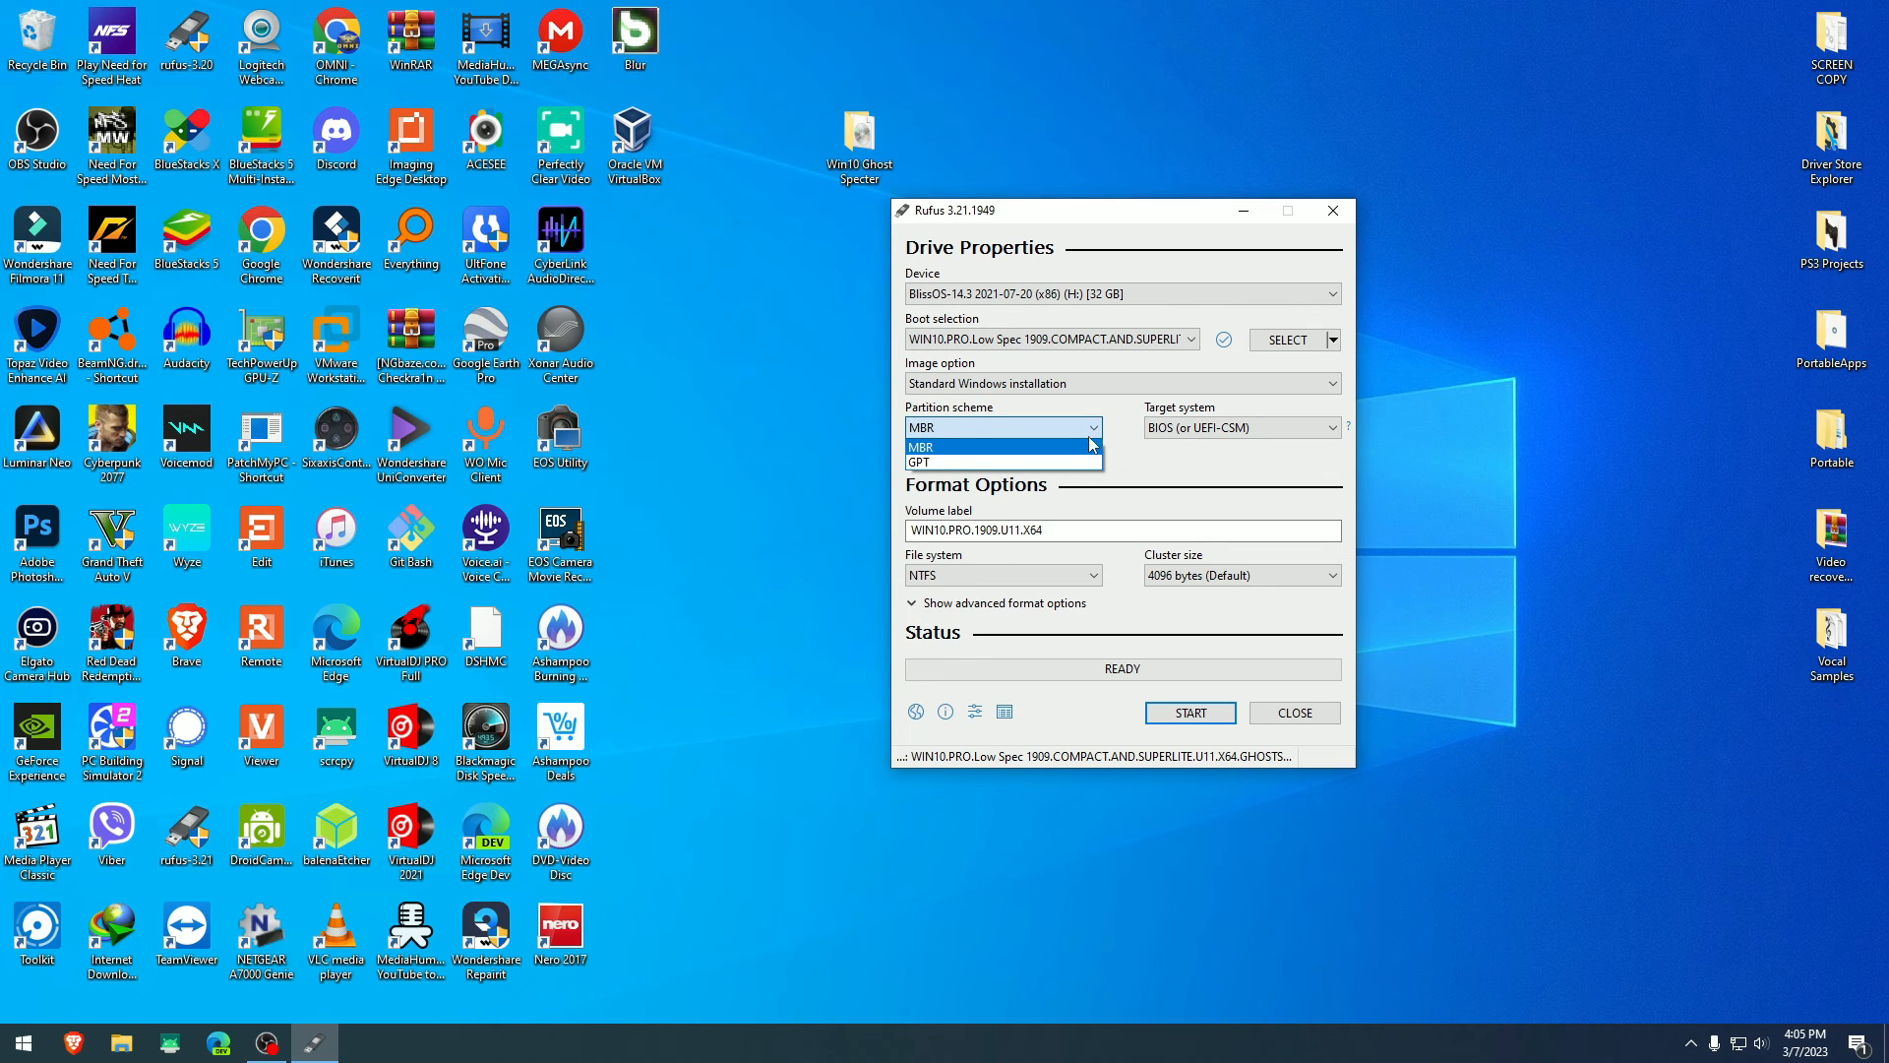
pyautogui.click(1005, 463)
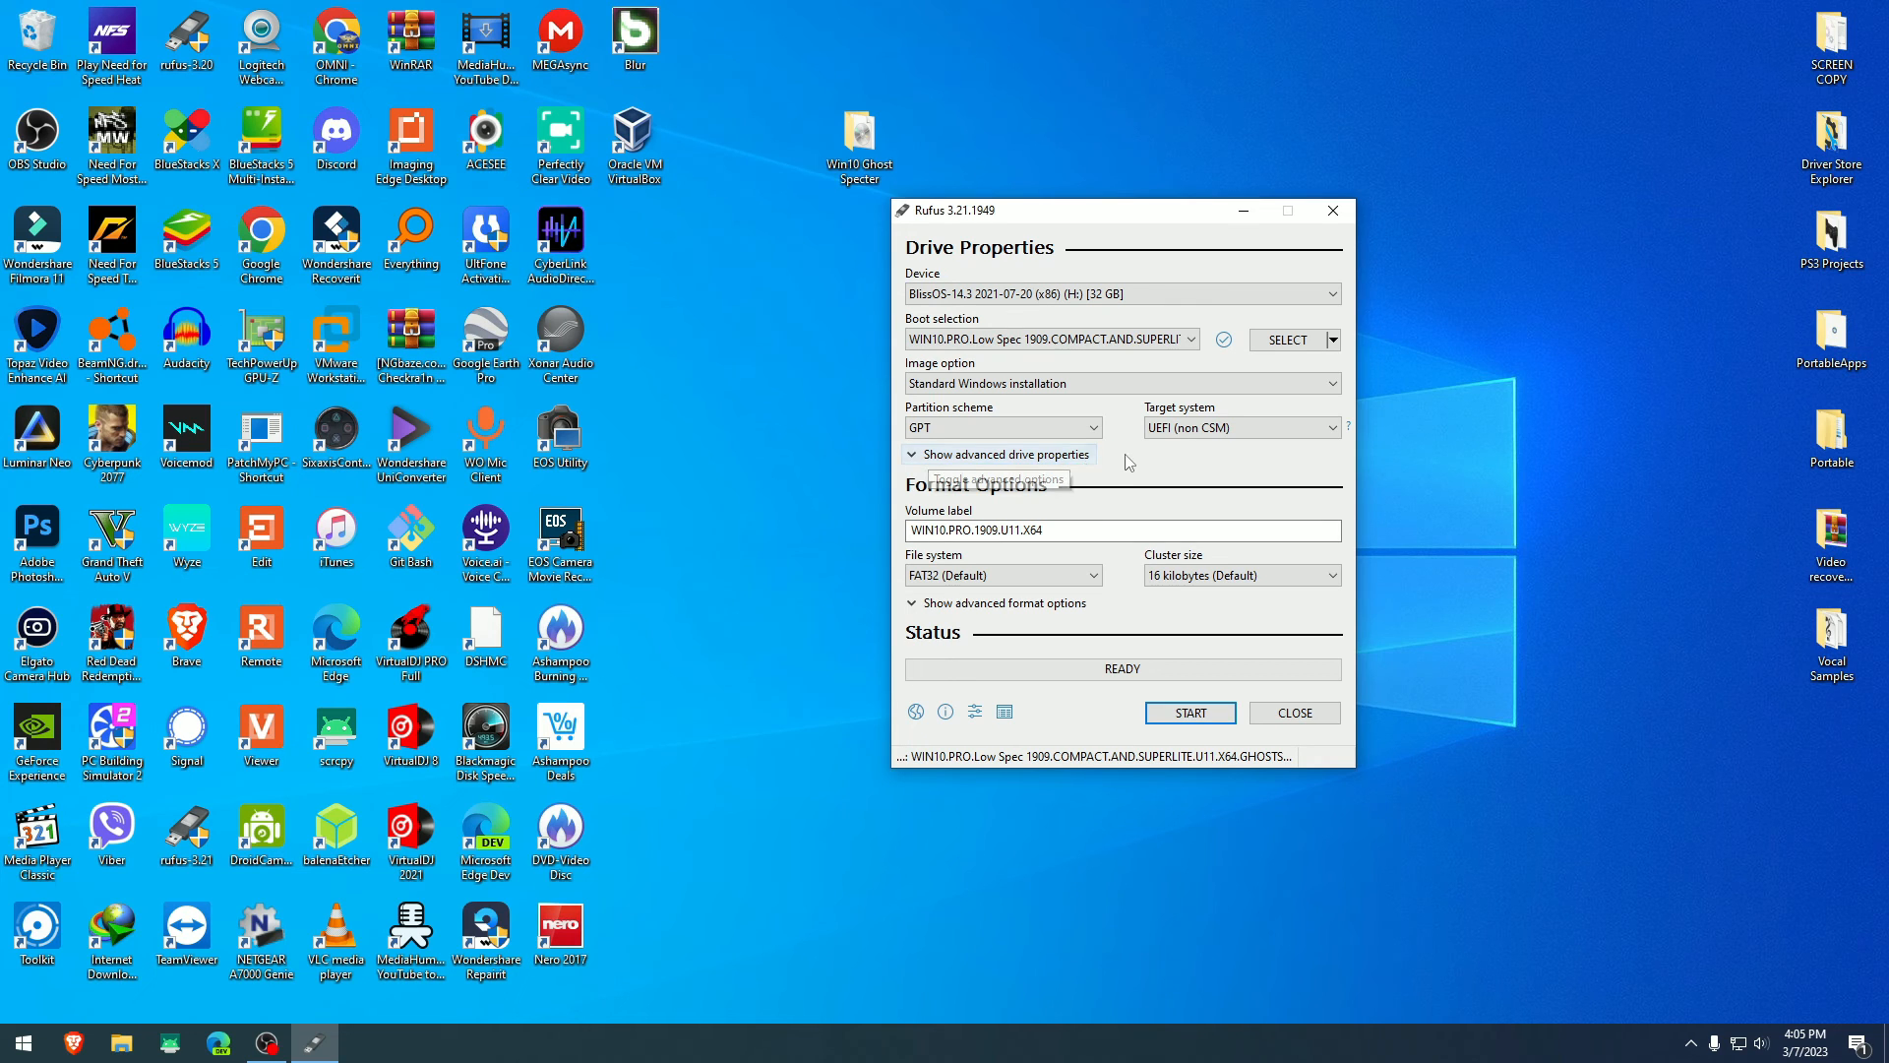
pyautogui.click(1093, 577)
pyautogui.click(1004, 588)
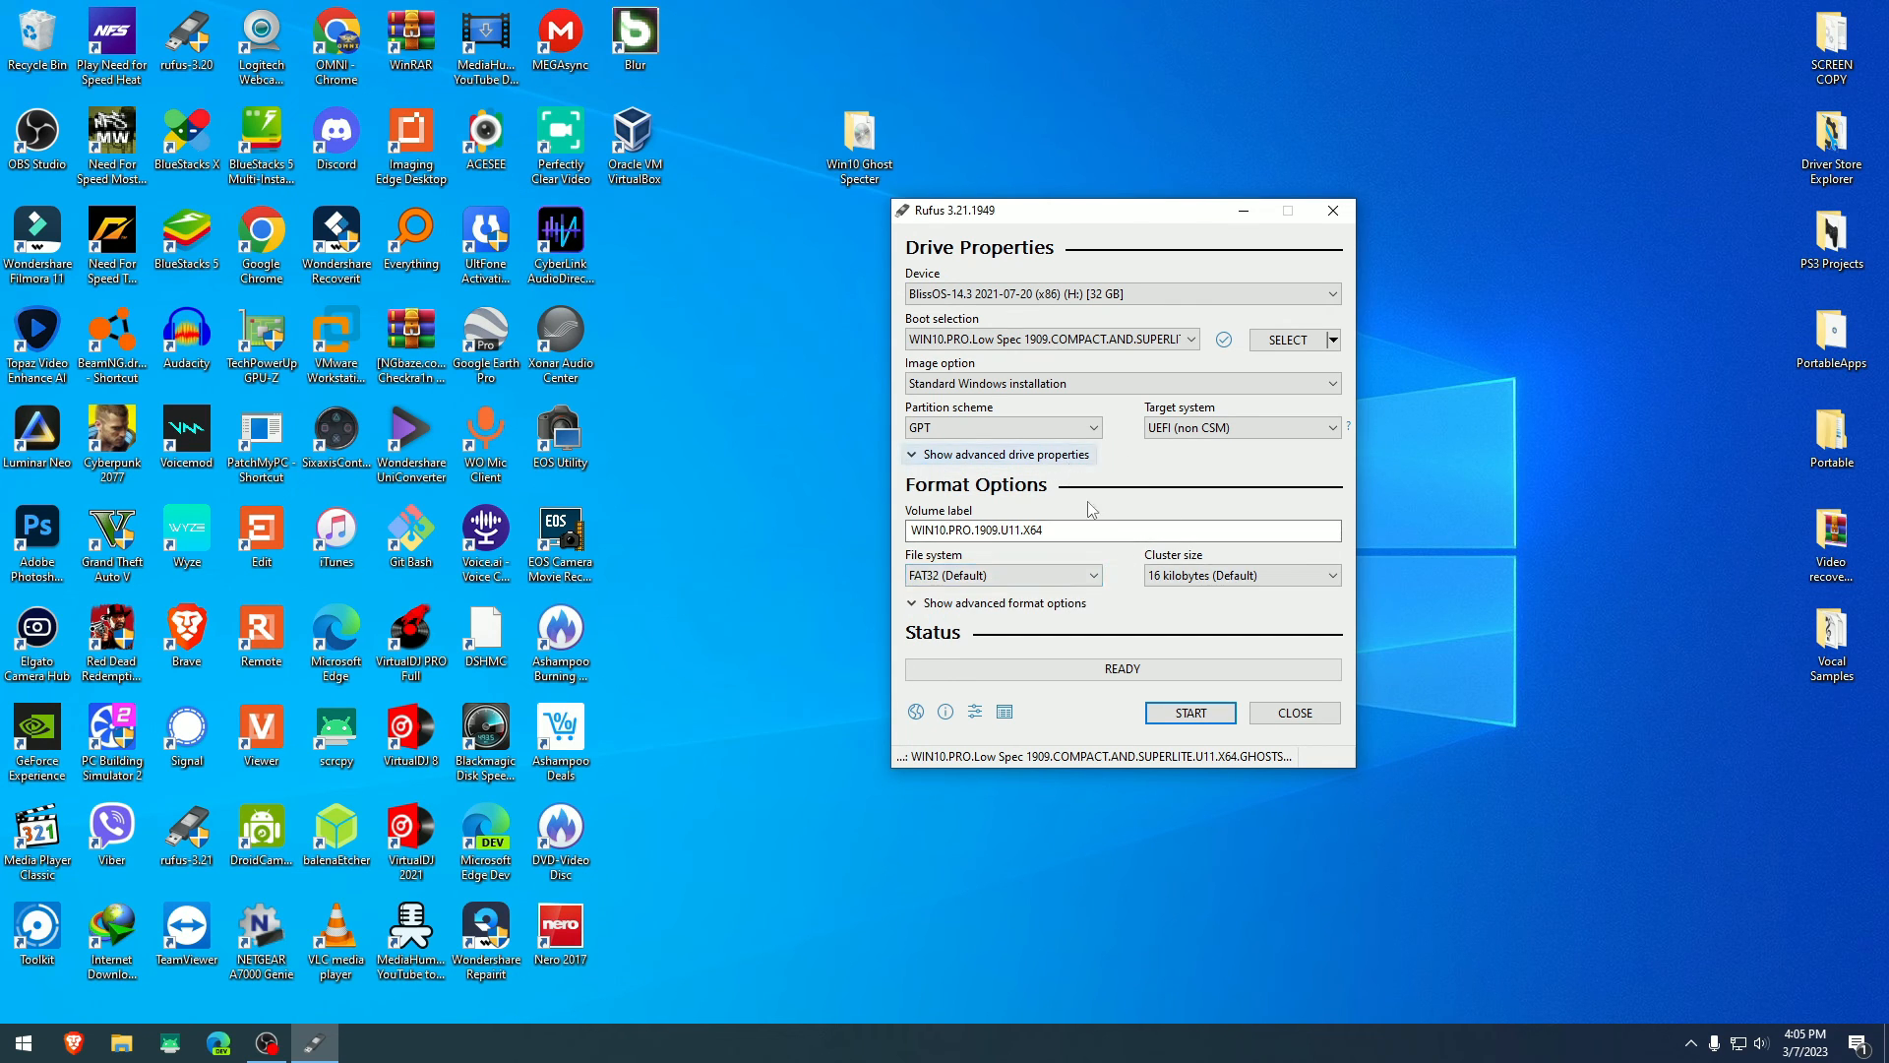
# - Start the USB write, accepting the Windows User Experience options and the data-erase warning
pyautogui.click(1190, 713)
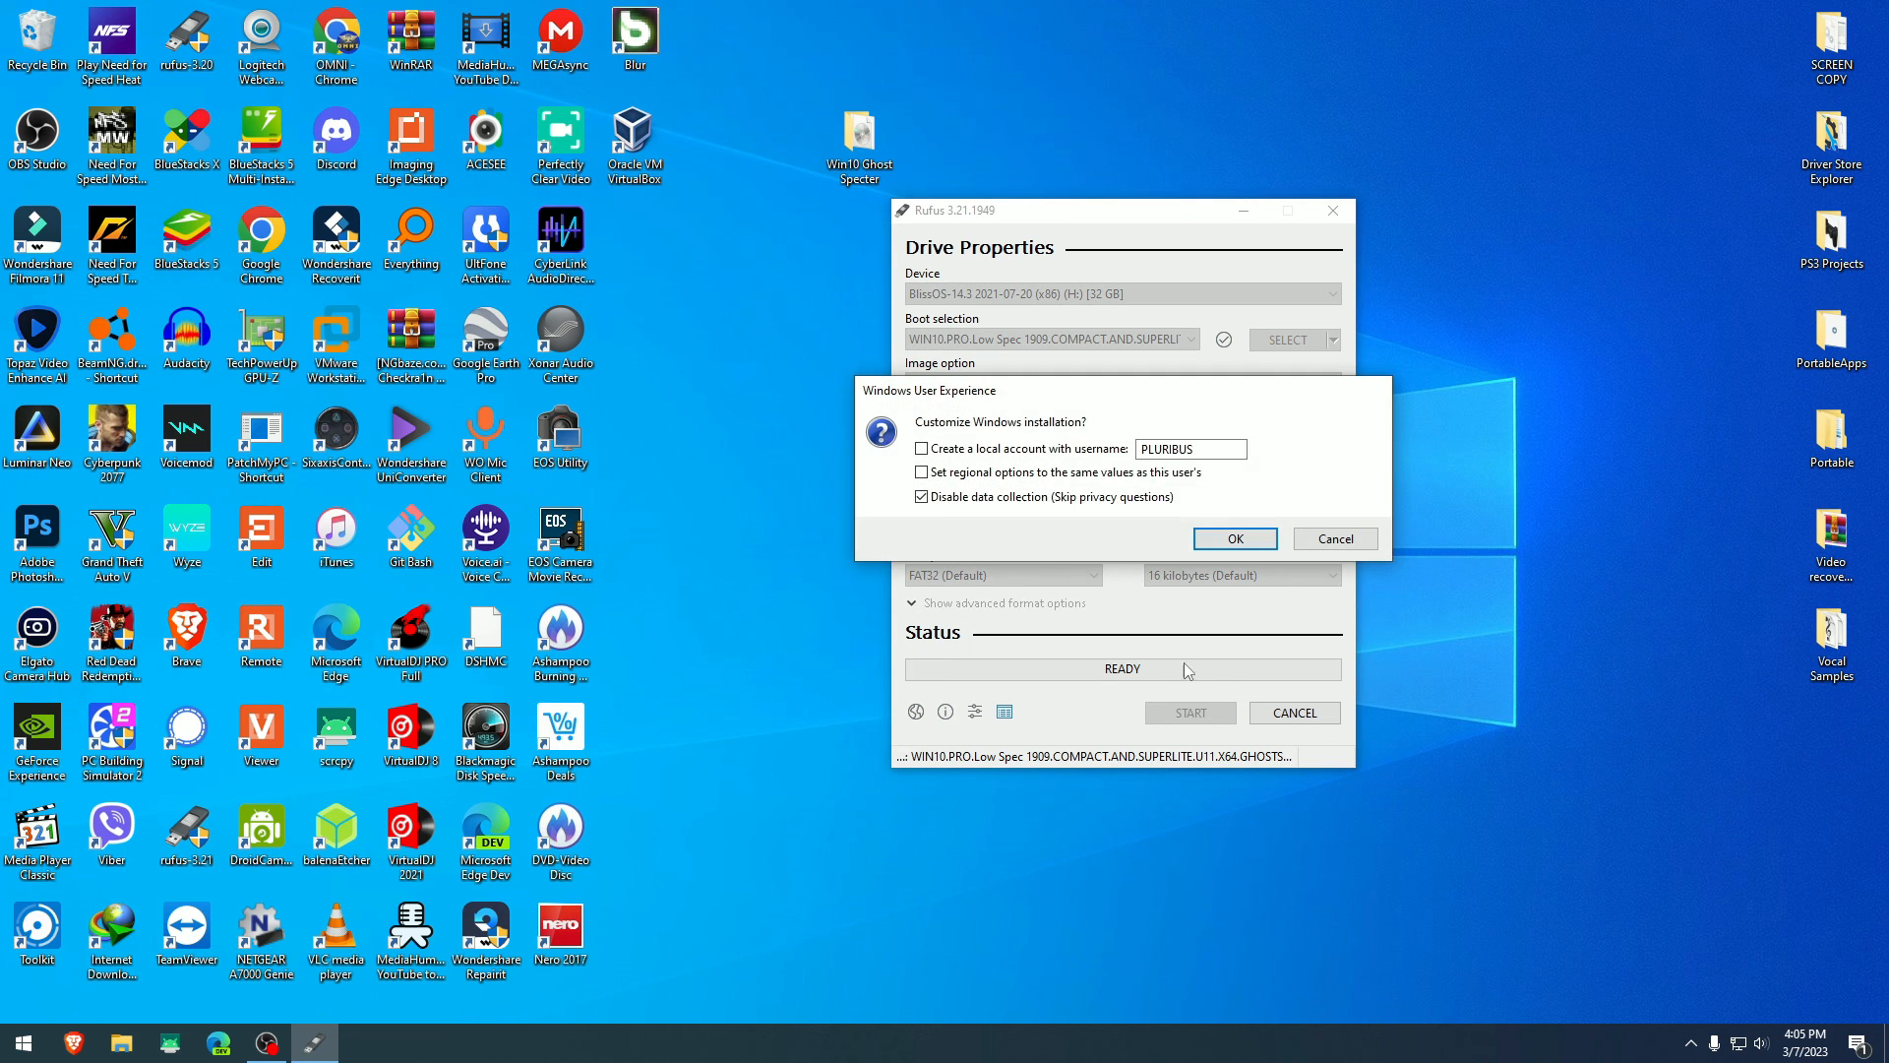
pyautogui.click(1225, 543)
pyautogui.click(1014, 596)
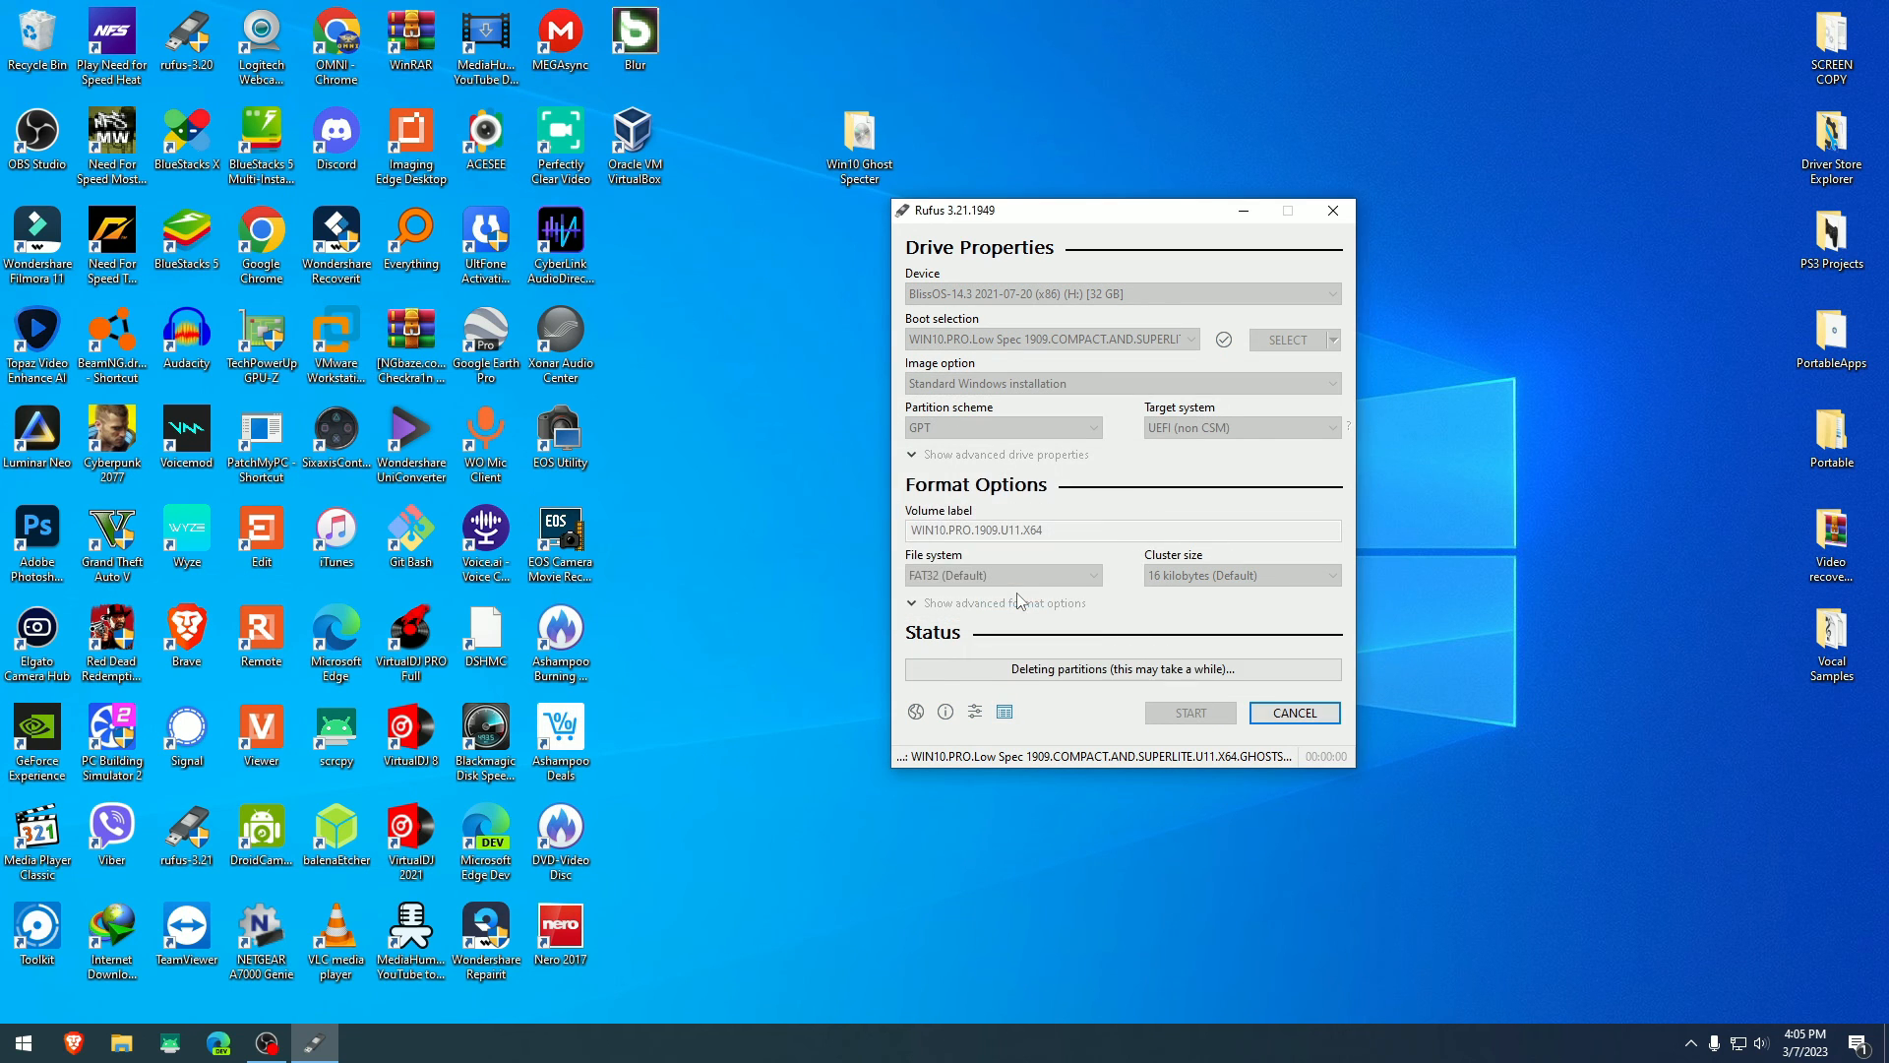
pyautogui.moveTo(1106, 215); pyautogui.dragTo(956, 222)
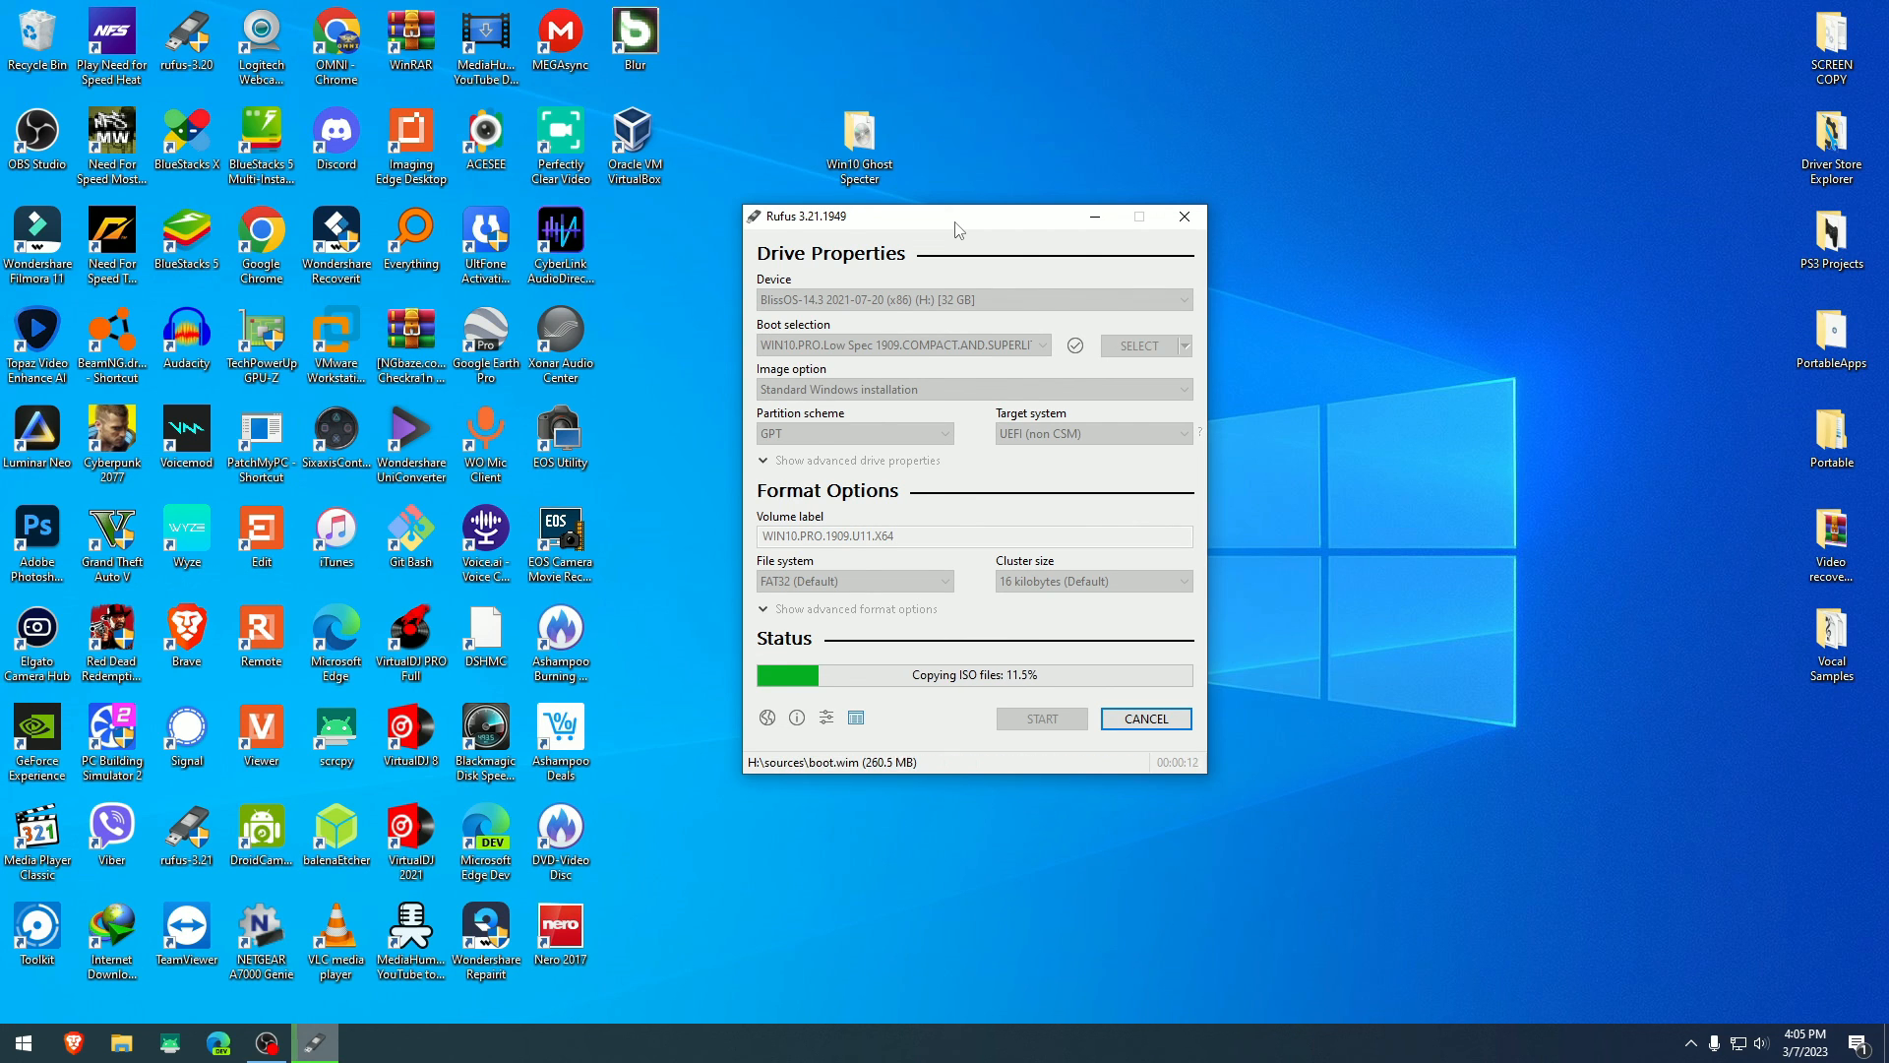
pyautogui.click(841, 136)
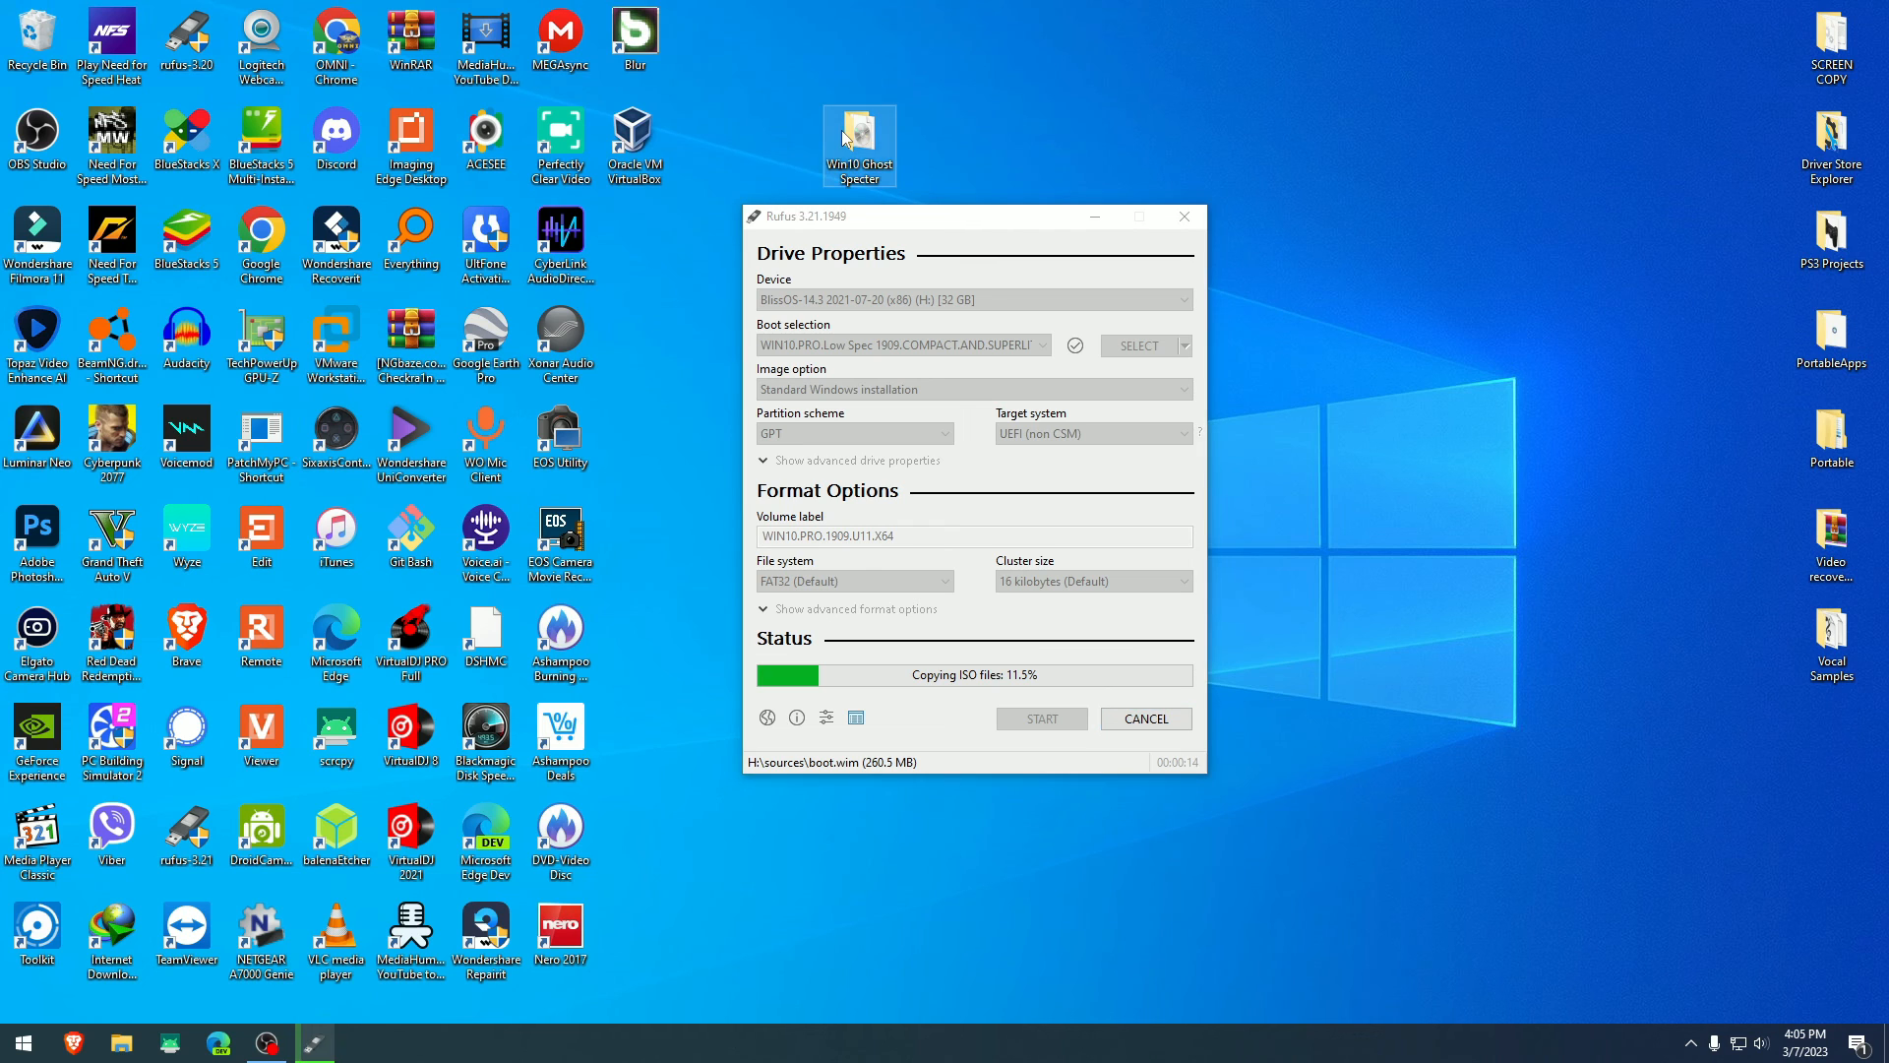
pyautogui.moveTo(916, 223); pyautogui.dragTo(941, 230)
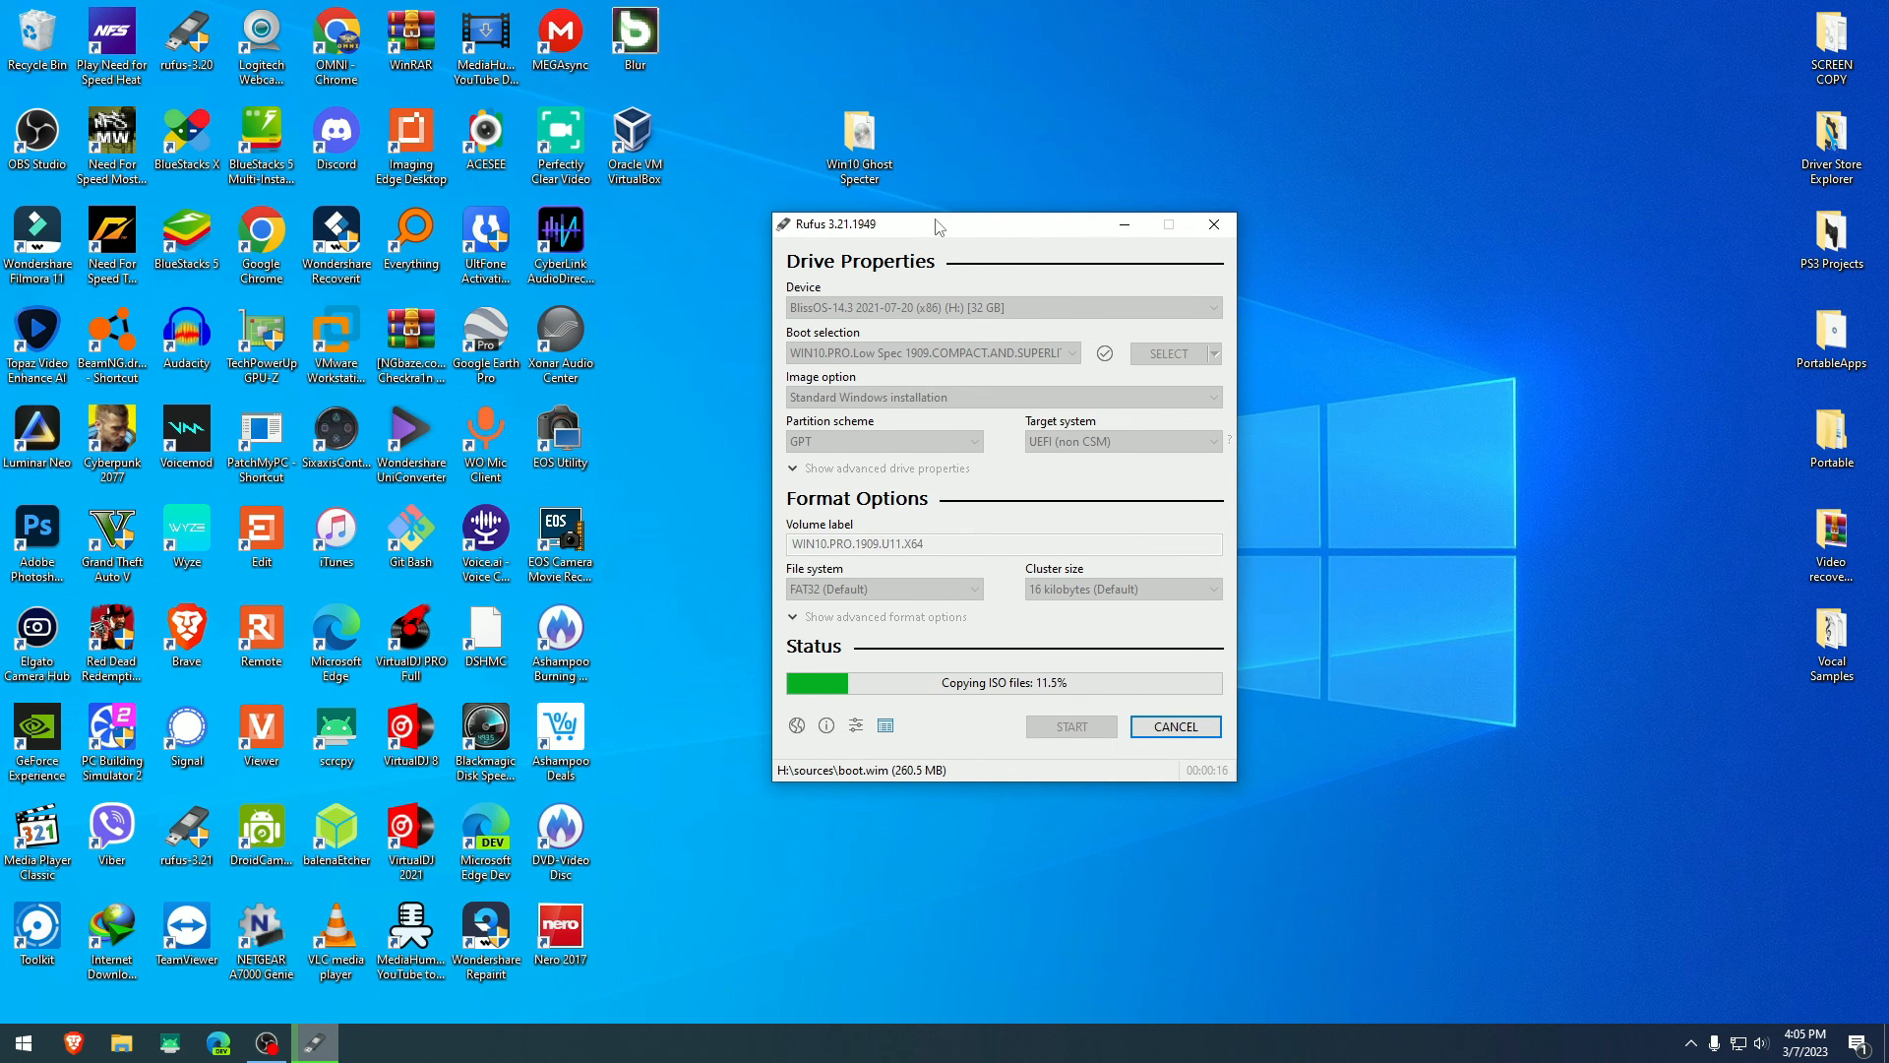